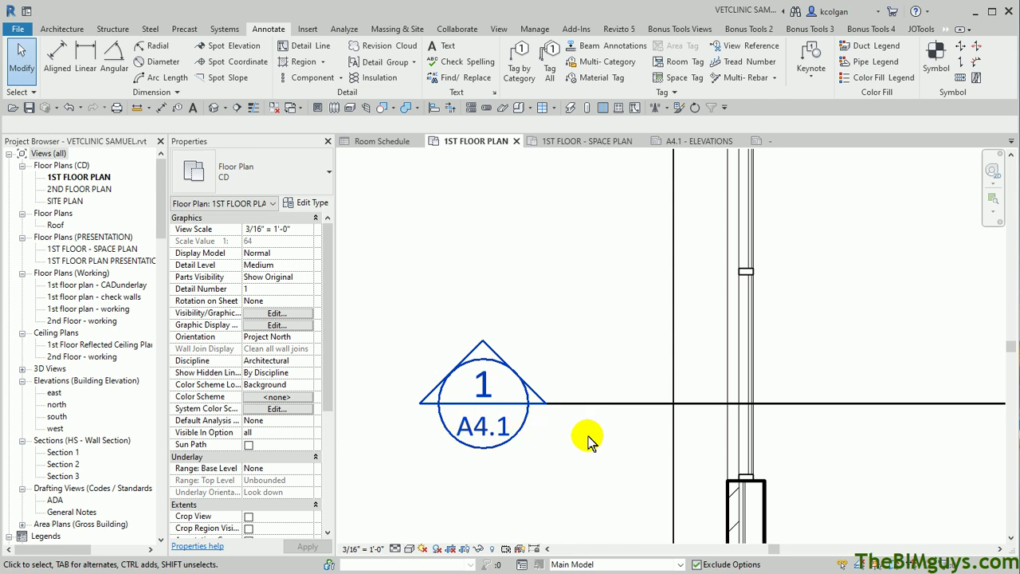
- View both section heads in the plan, then open the A4.1 - ELEVATIONS sheet
{"action": "scroll", "coordinate": [588, 436], "scroll_direction": "down", "scroll_amount": 1}
{"action": "scroll", "coordinate": [588, 436], "scroll_direction": "down", "scroll_amount": 2}
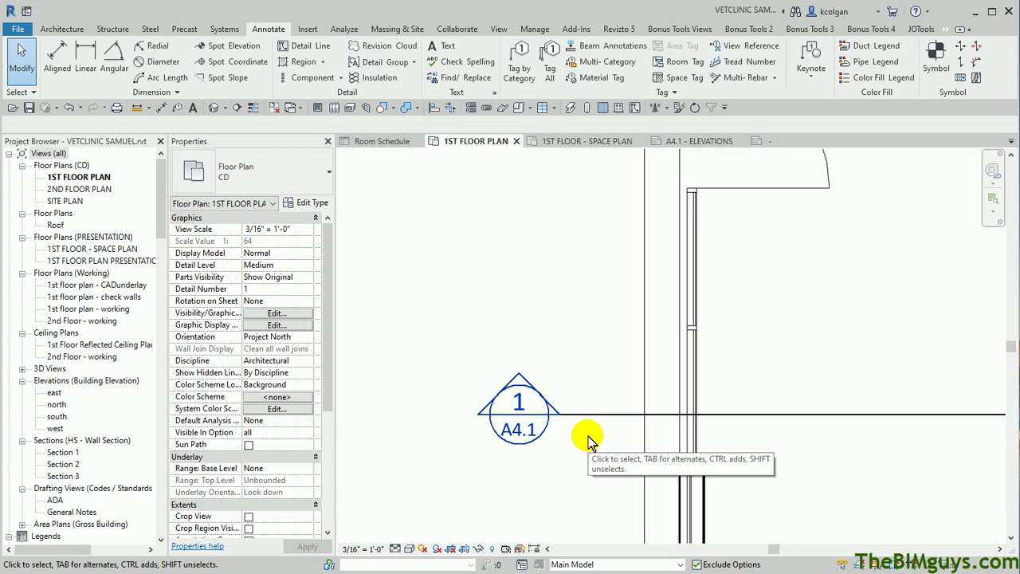
{"action": "middle_click_drag", "start_coordinate": [588, 439], "coordinate": [458, 411]}
{"action": "scroll", "coordinate": [458, 411], "scroll_direction": "down", "scroll_amount": 1}
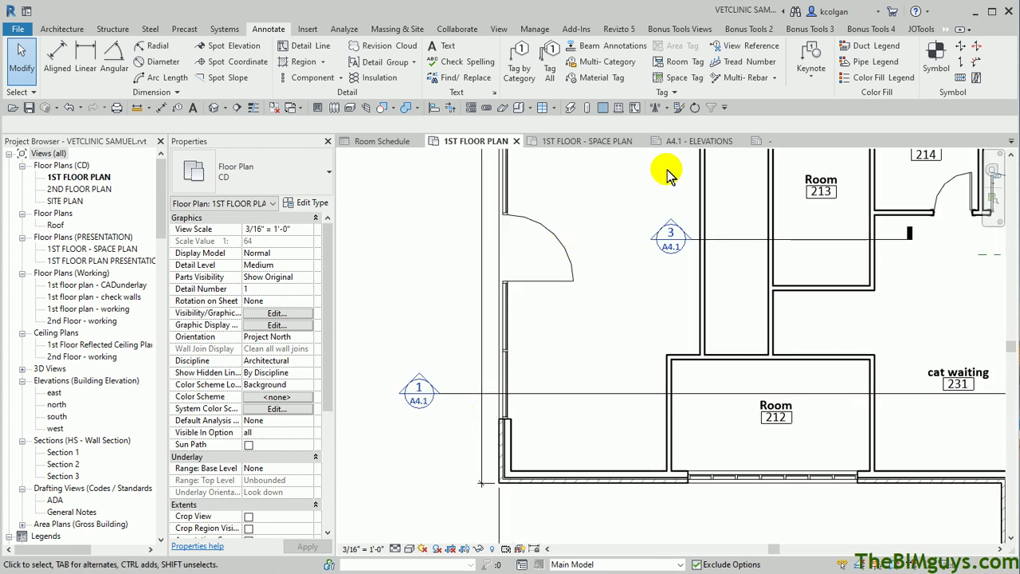
{"action": "left_click", "coordinate": [682, 141]}
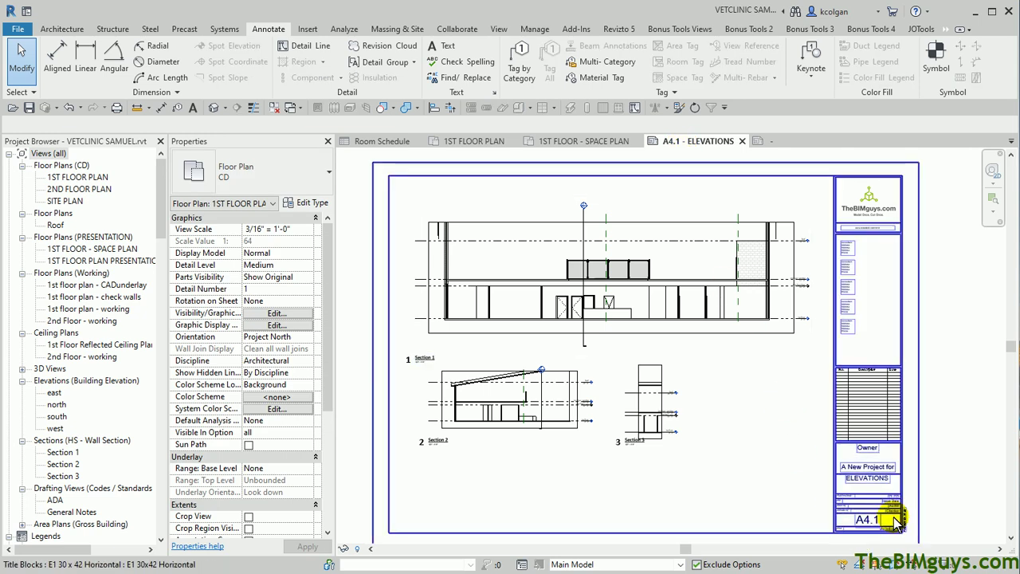
{"action": "scroll", "coordinate": [896, 519], "scroll_direction": "up", "scroll_amount": 3}
- Change the title block's sheet number to A401.A
{"action": "left_click", "coordinate": [821, 534]}
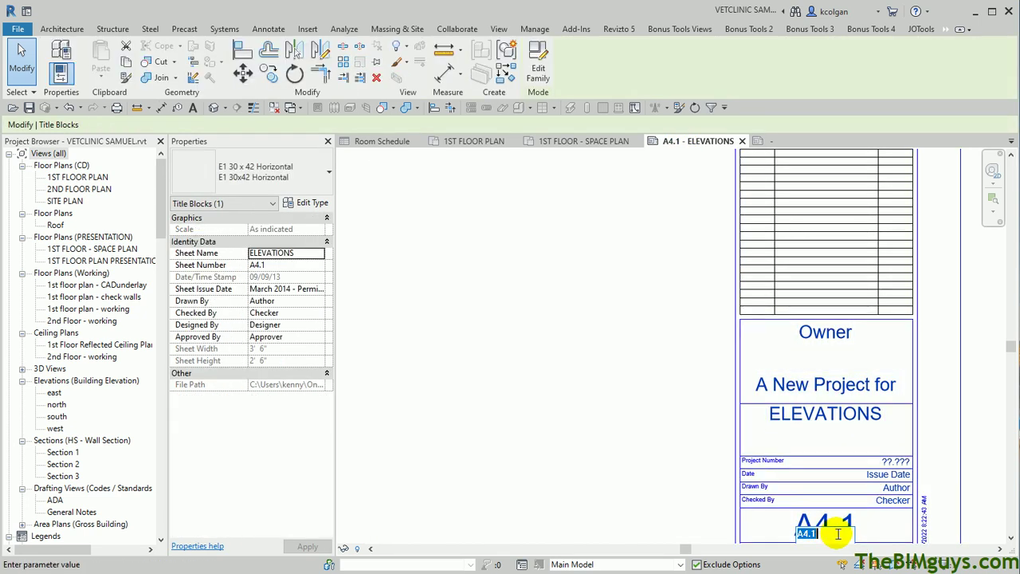
{"action": "left_click", "coordinate": [821, 534]}
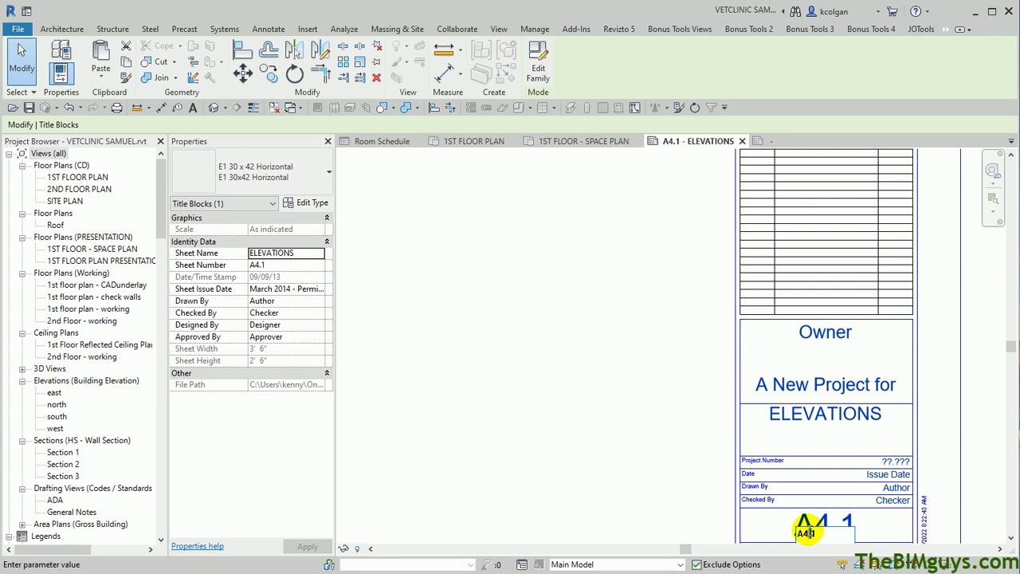
{"action": "type", "text": "A40"}
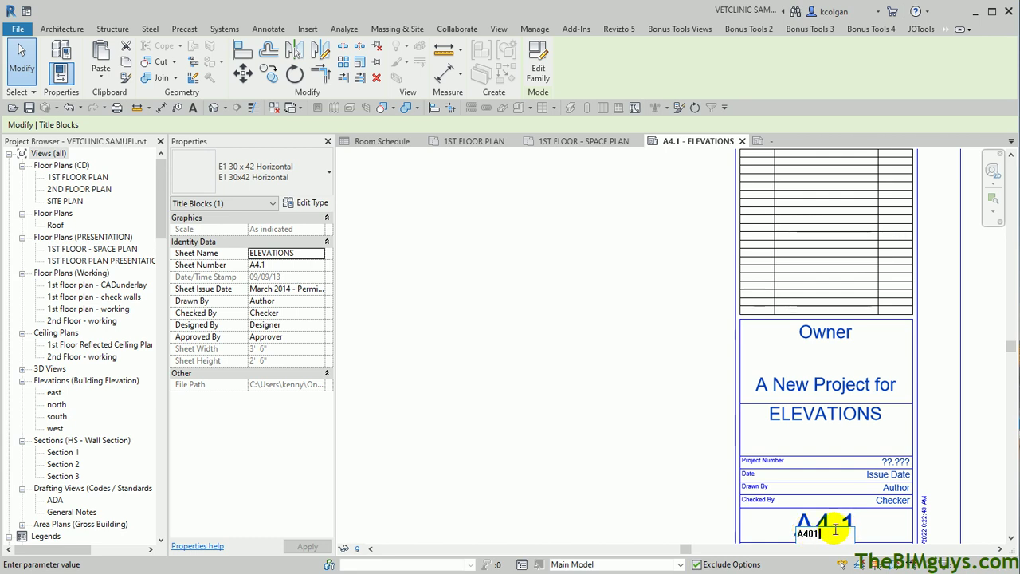
{"action": "type", "text": "1.a"}
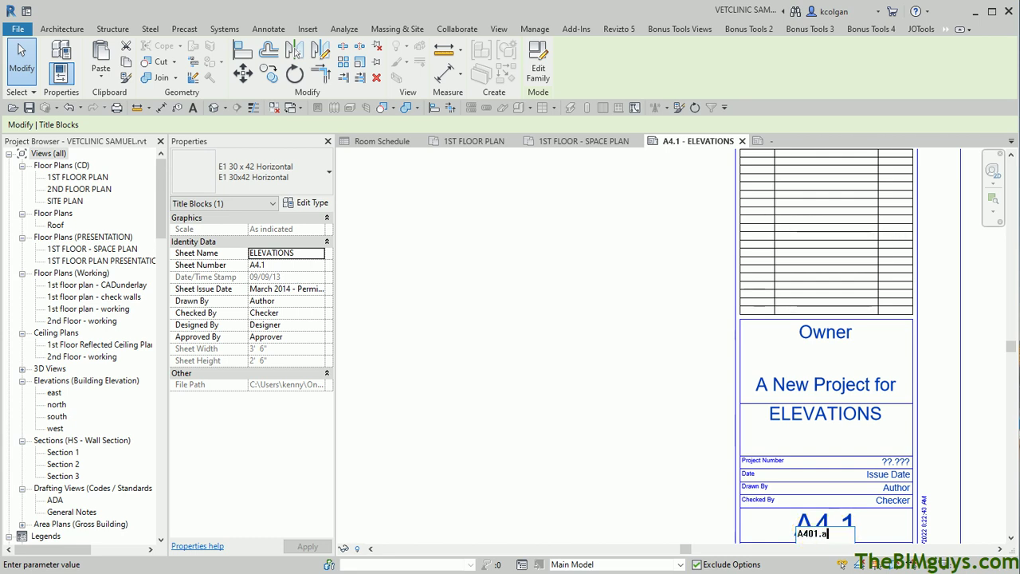
{"action": "key", "text": "BackSpace"}
{"action": "type", "text": "A"}
{"action": "left_click", "coordinate": [663, 479]}
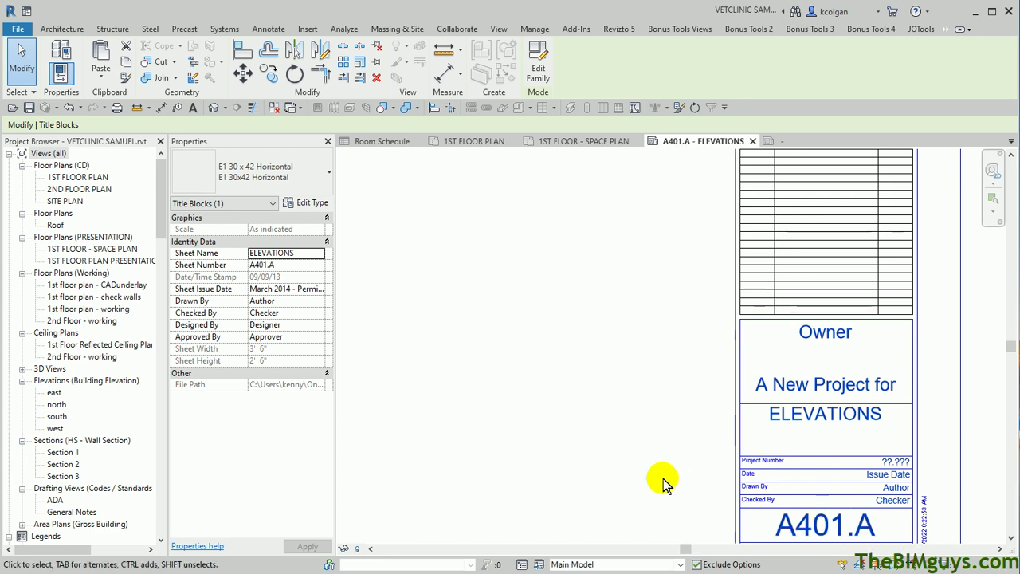
- Back in the 1ST FLOOR PLAN, select the wall section line at head 1
{"action": "left_click", "coordinate": [478, 143]}
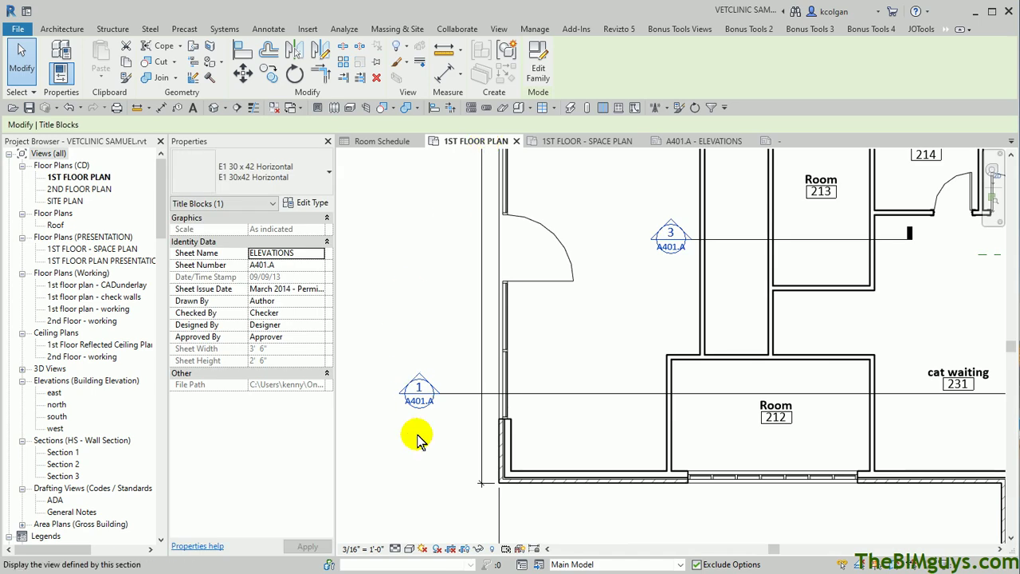
{"action": "scroll", "coordinate": [401, 423], "scroll_direction": "up", "scroll_amount": 5}
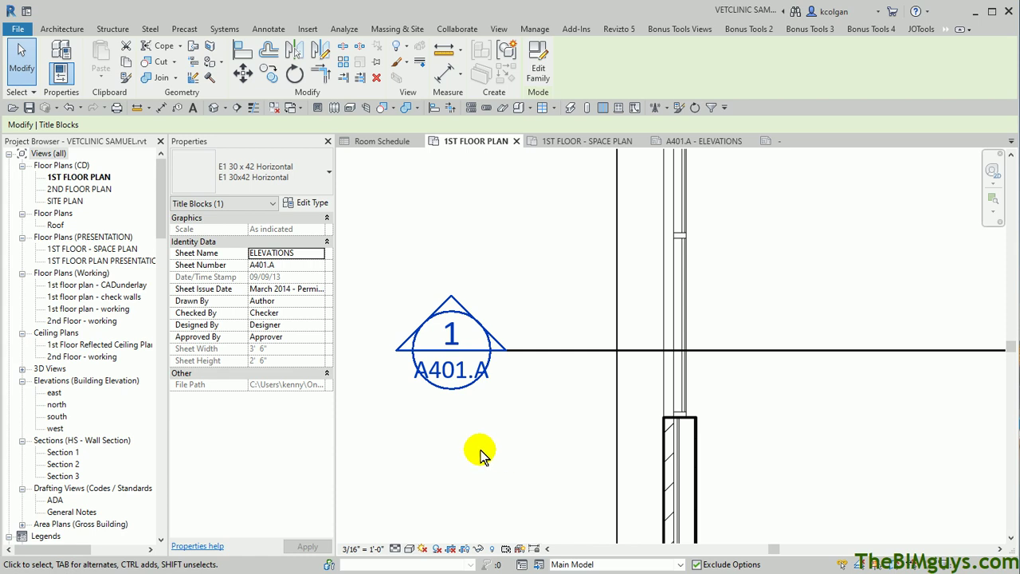
{"action": "left_click", "coordinate": [560, 351]}
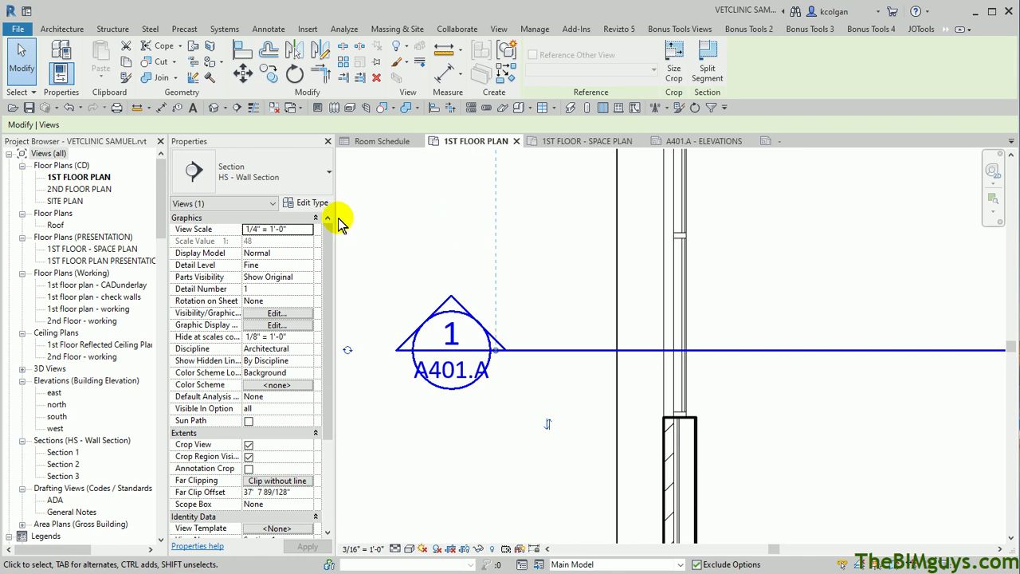
{"action": "left_click", "coordinate": [312, 204]}
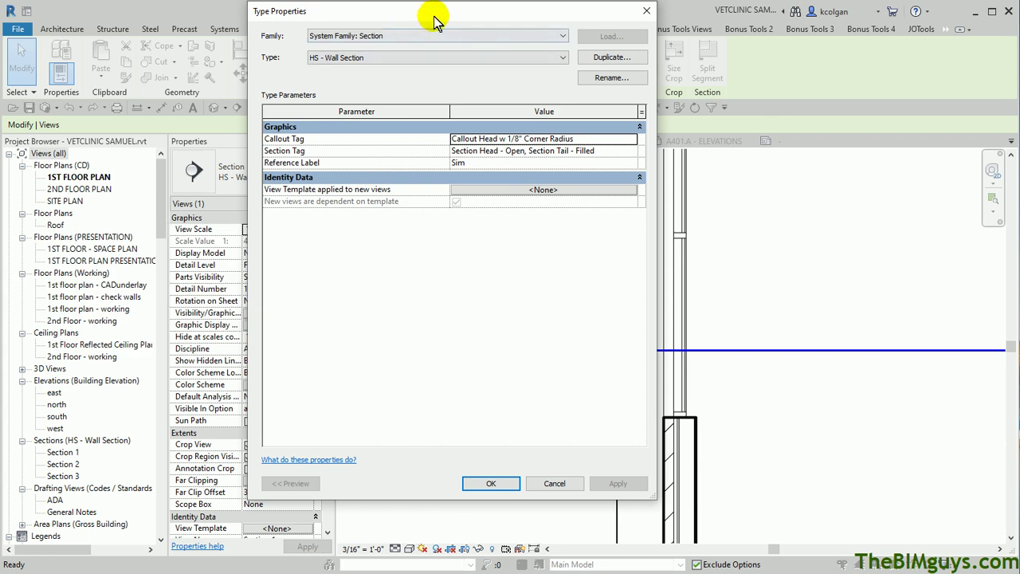
{"action": "left_click_drag", "start_coordinate": [427, 24], "coordinate": [323, 84]}
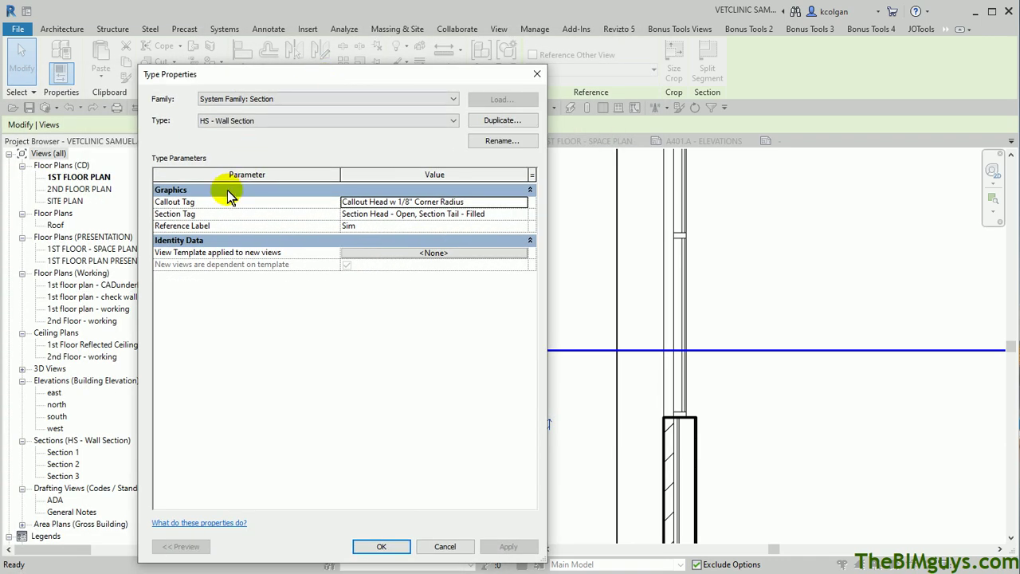
{"action": "left_click", "coordinate": [506, 213]}
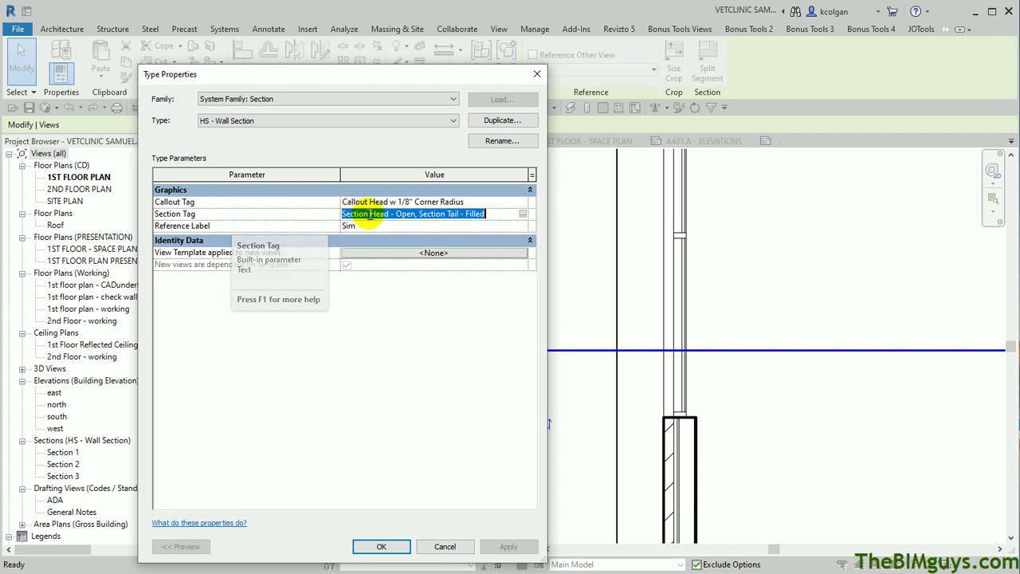
{"action": "left_click", "coordinate": [523, 215]}
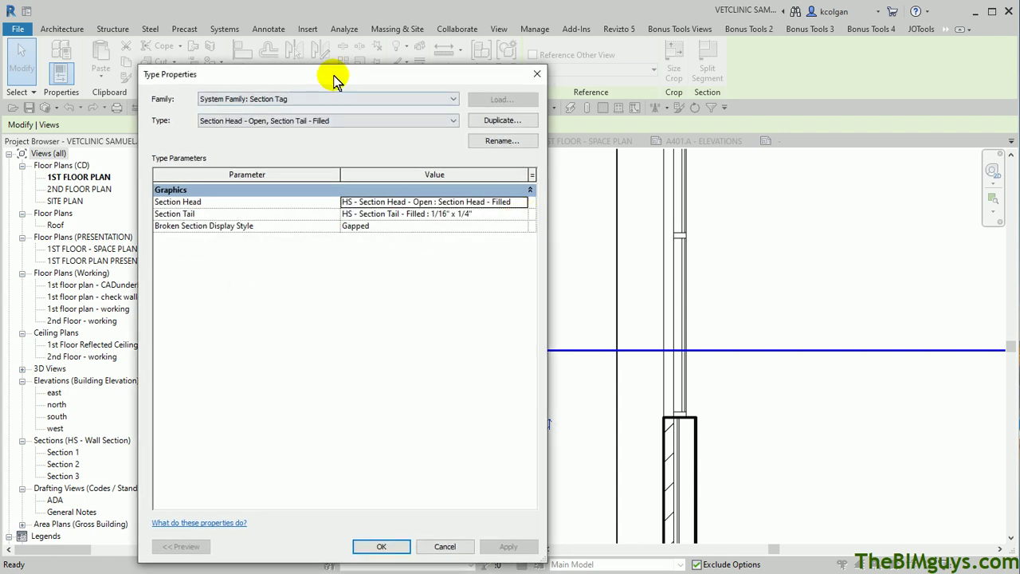
{"action": "left_click_drag", "start_coordinate": [335, 80], "coordinate": [746, 82]}
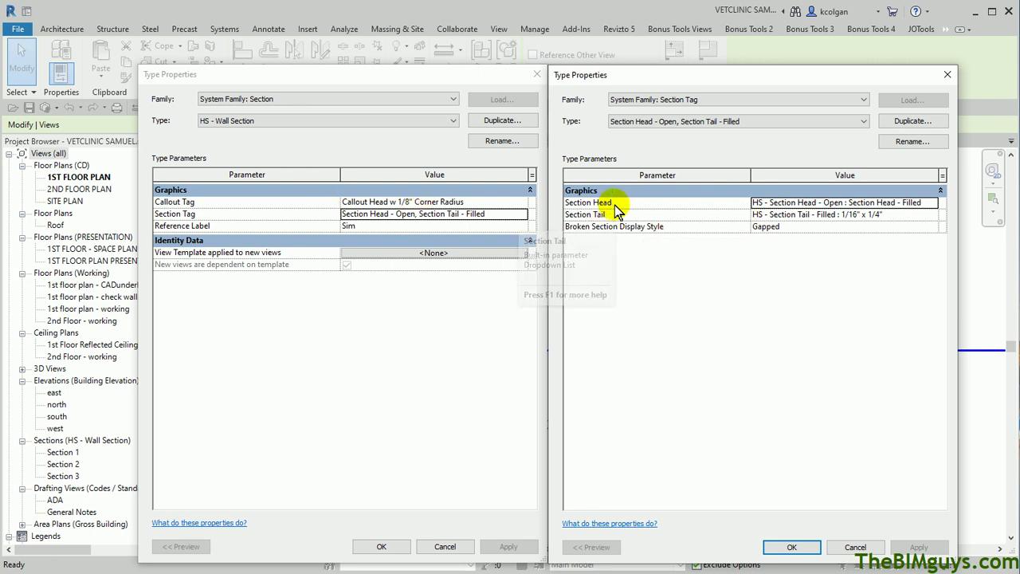
{"action": "left_click", "coordinate": [761, 204]}
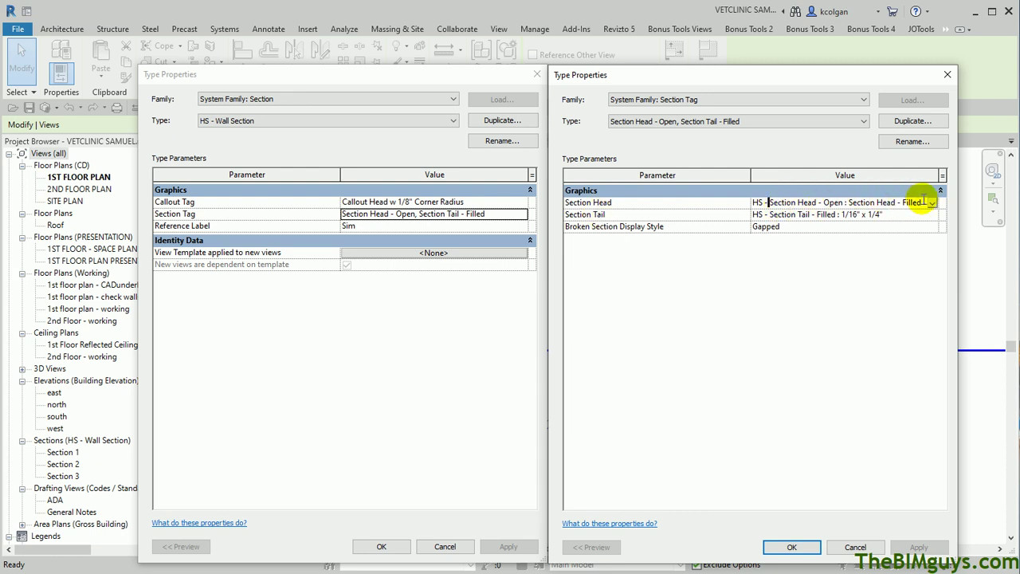
{"action": "left_click_drag", "start_coordinate": [923, 201], "coordinate": [750, 202]}
{"action": "key", "text": "ctrl+c"}
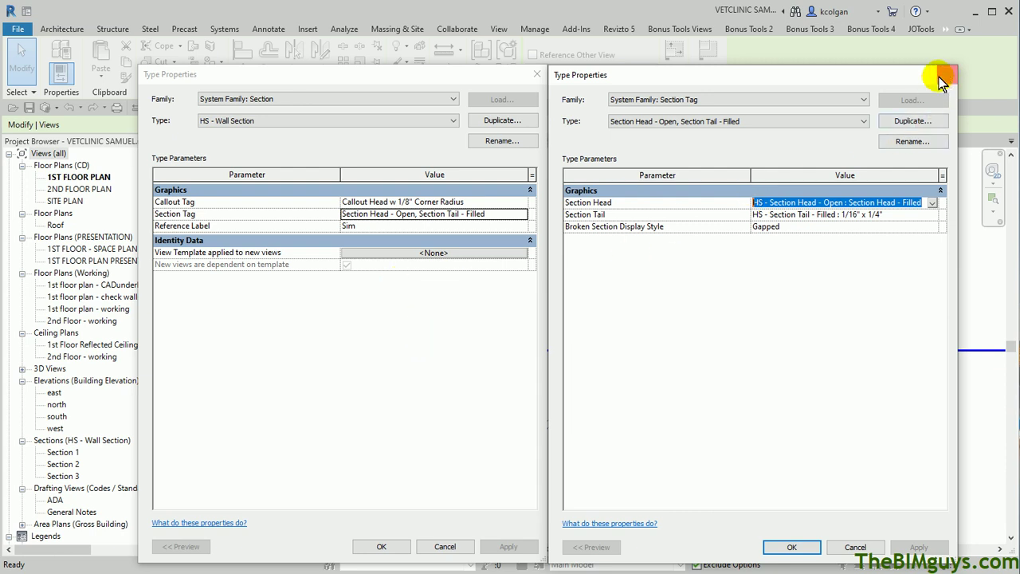
- Close the type property windows and search the project's Families for 'Head - Open'
{"action": "left_click", "coordinate": [537, 74]}
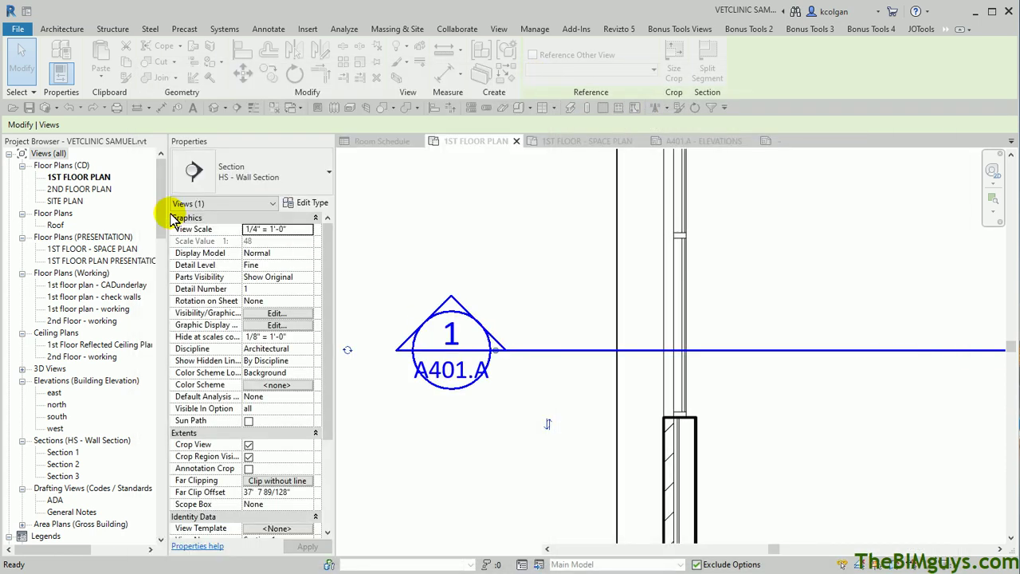
{"action": "mouse_move", "coordinate": [159, 208]}
{"action": "left_mouse_down"}
{"action": "mouse_move", "coordinate": [148, 376]}
{"action": "mouse_move", "coordinate": [157, 406]}
{"action": "left_mouse_up"}
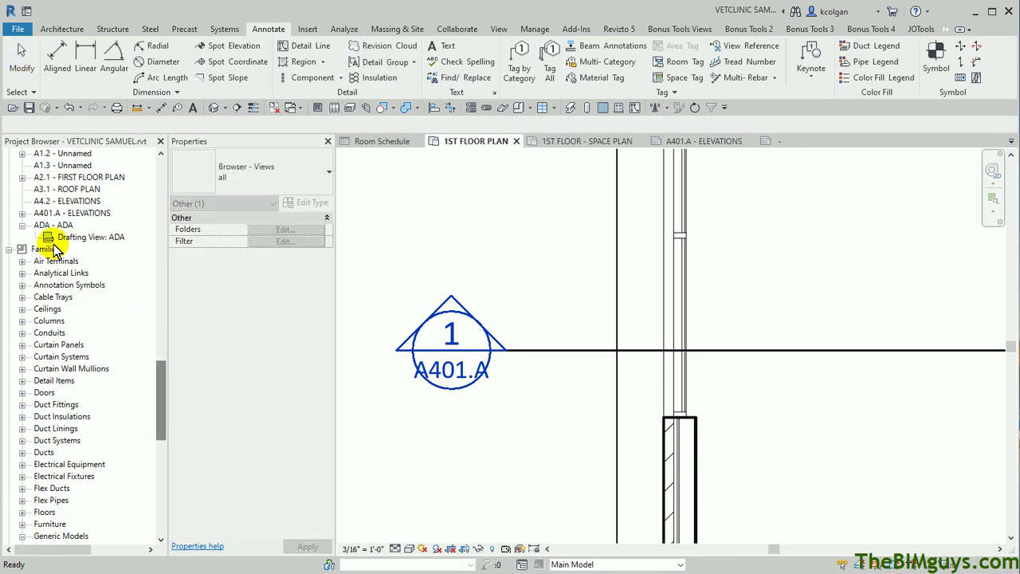
{"action": "left_click", "coordinate": [46, 250]}
{"action": "right_click", "coordinate": [46, 250]}
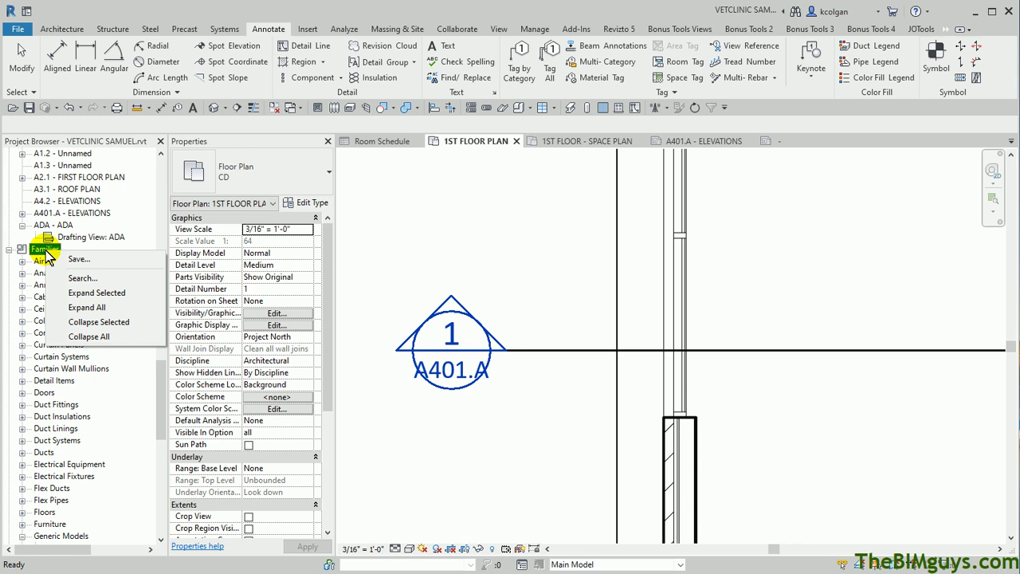
{"action": "left_click", "coordinate": [83, 278]}
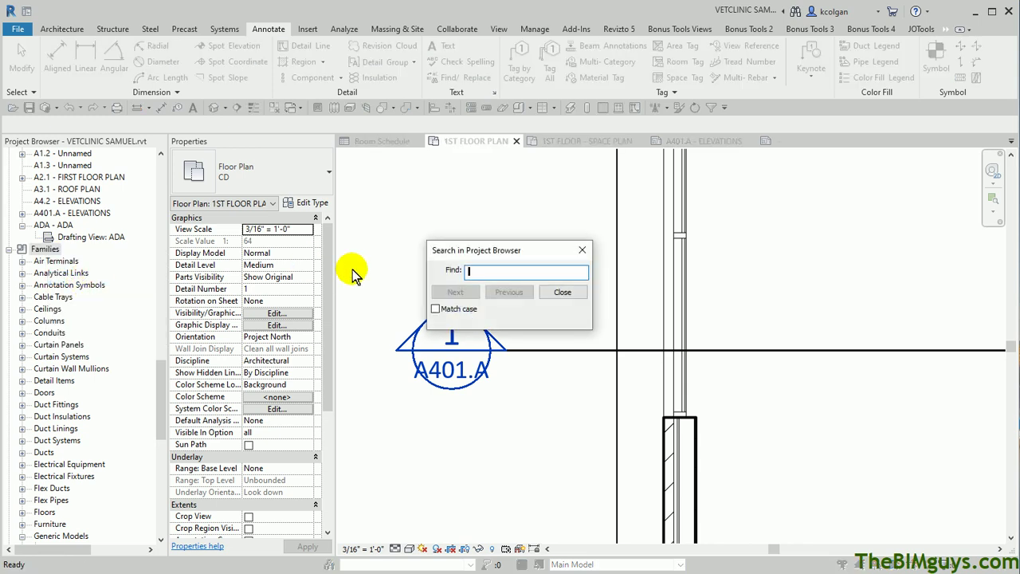
{"action": "key", "text": "ctrl+v"}
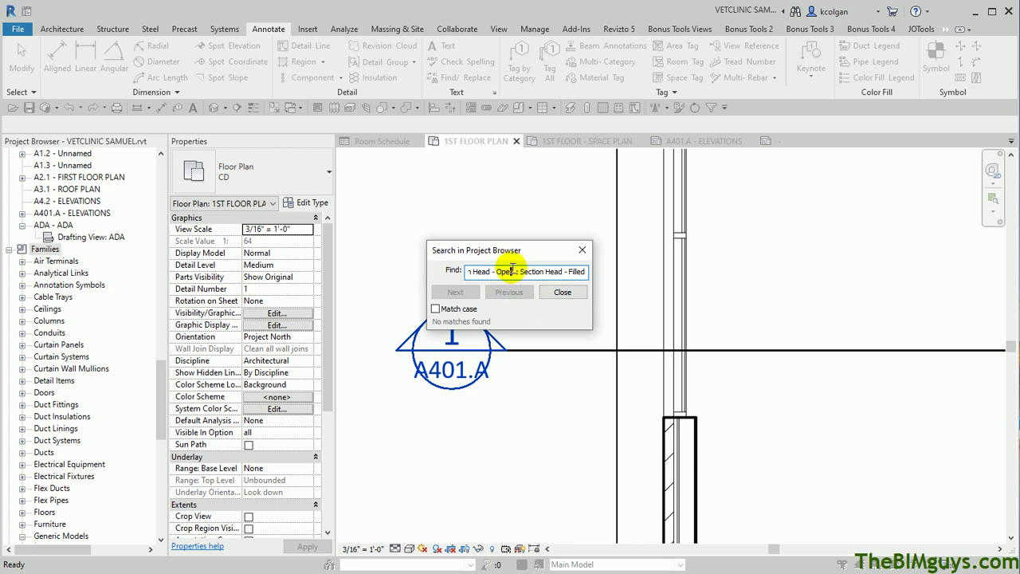
{"action": "left_click_drag", "start_coordinate": [513, 271], "coordinate": [607, 270]}
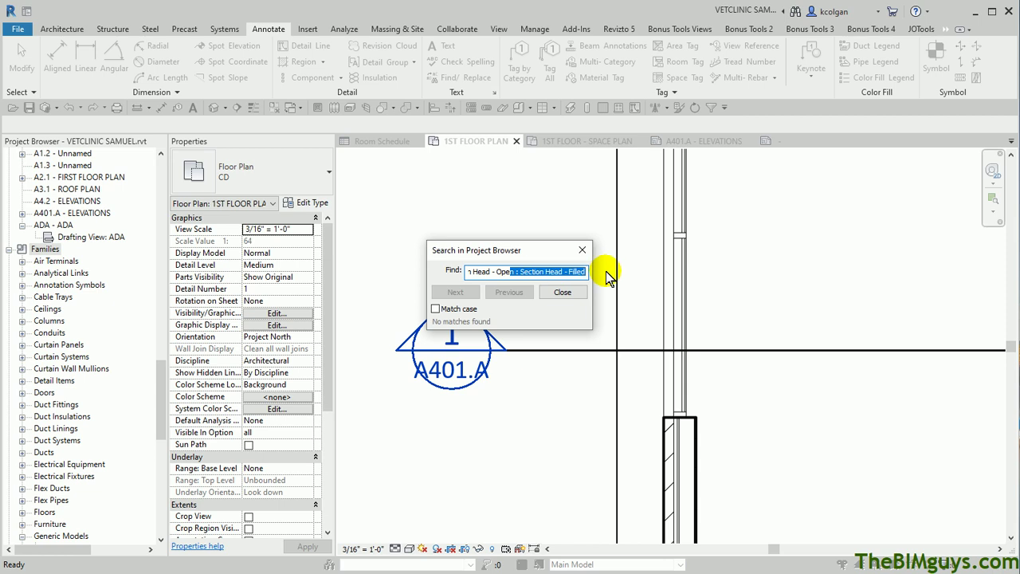
{"action": "key", "text": "BackSpace"}
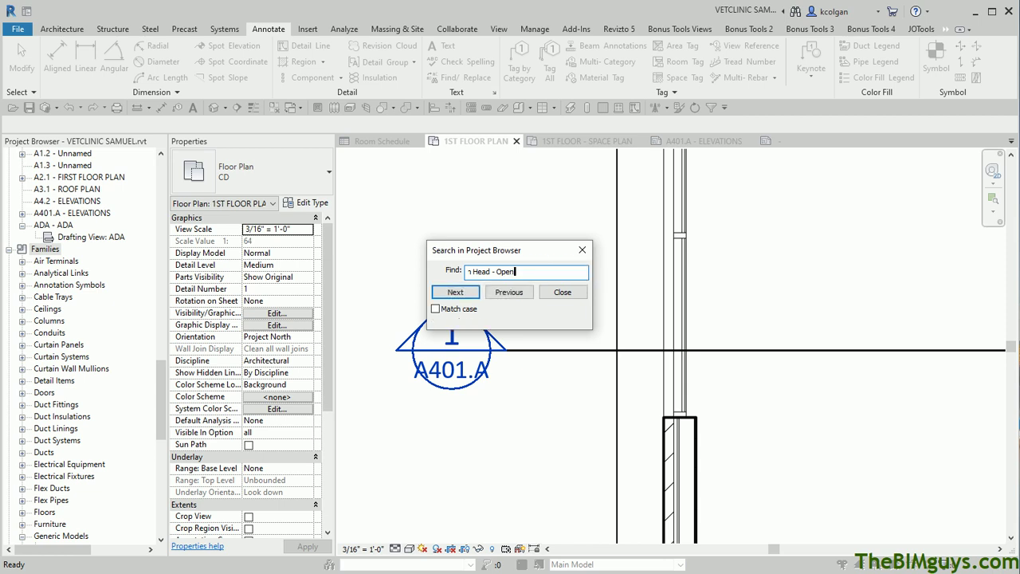
{"action": "left_click", "coordinate": [456, 293]}
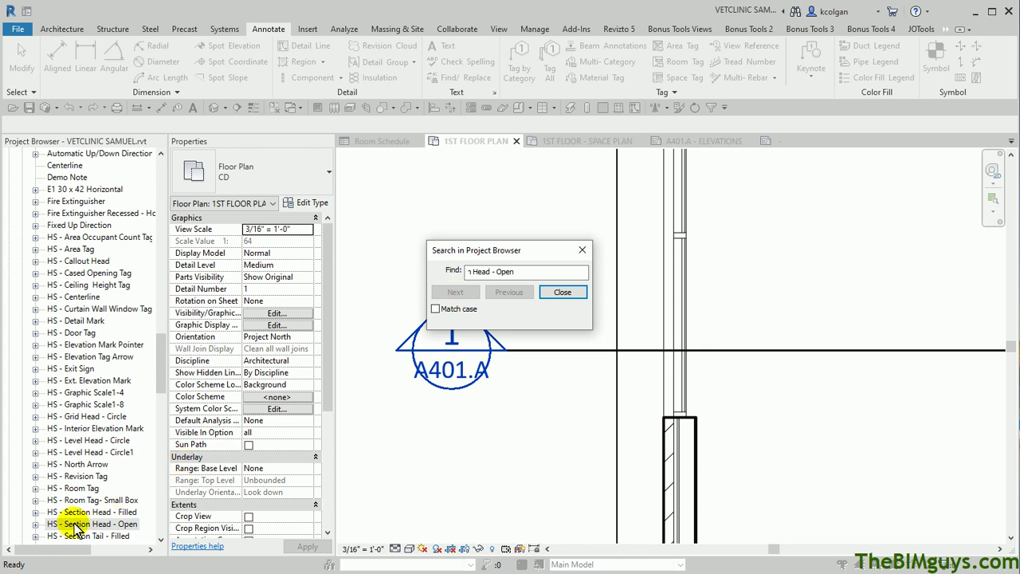
{"action": "left_click", "coordinate": [562, 293]}
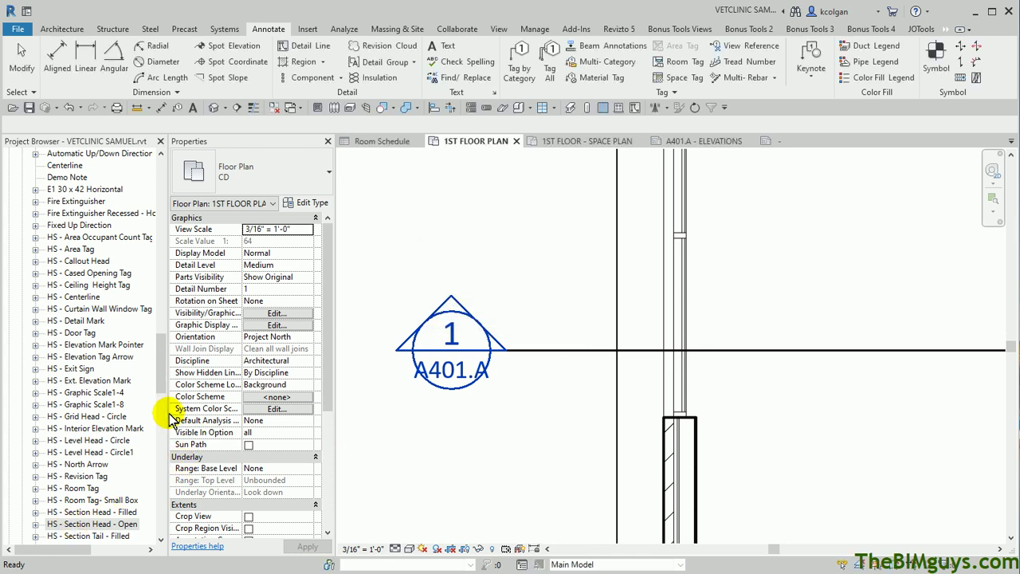
- Expand the HS - Section Head - Open family in the Project Browser to show its types
{"action": "left_click", "coordinate": [92, 524]}
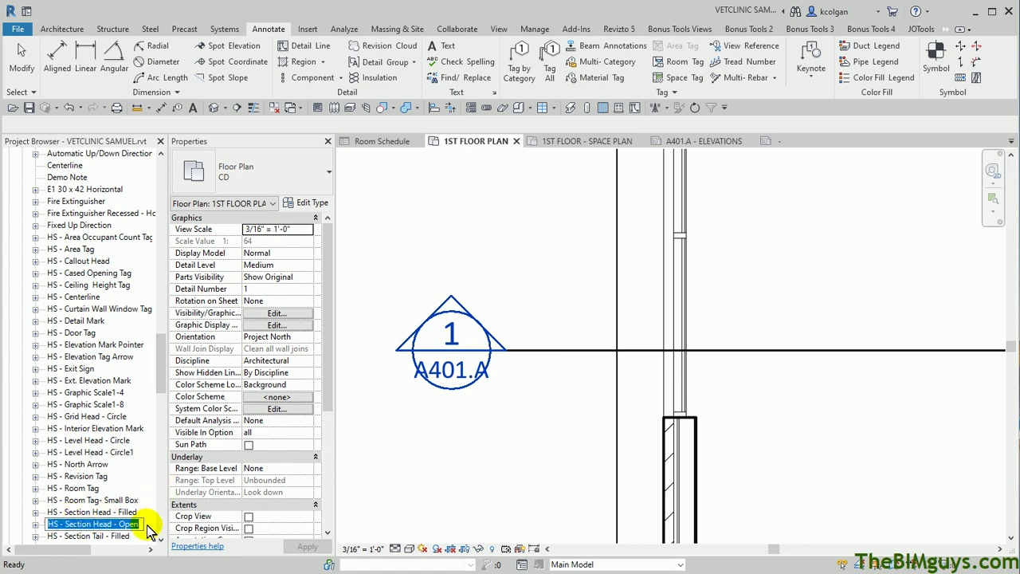
{"action": "left_click", "coordinate": [35, 525]}
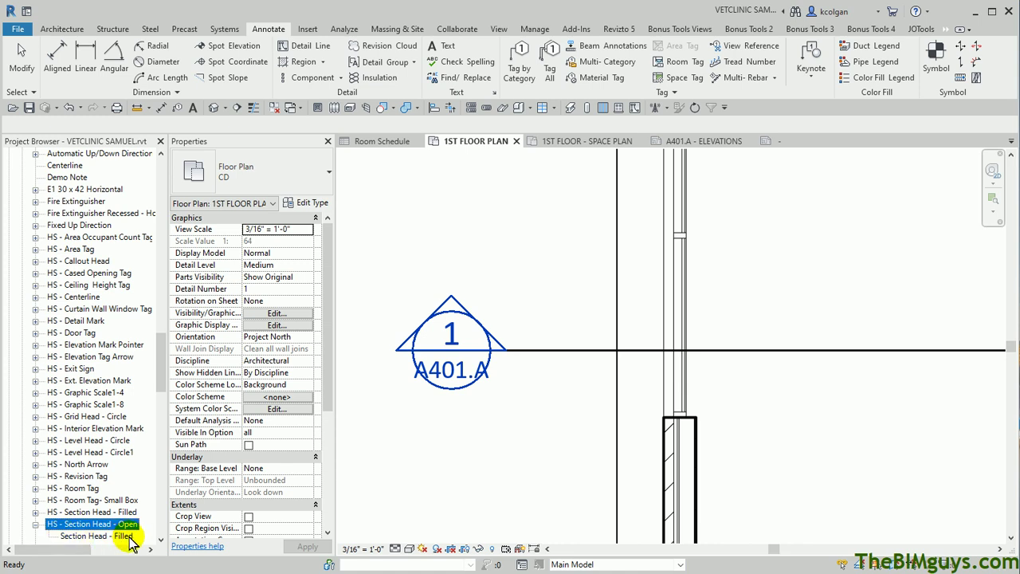
{"action": "right_click", "coordinate": [86, 528]}
{"action": "key", "text": "Escape"}
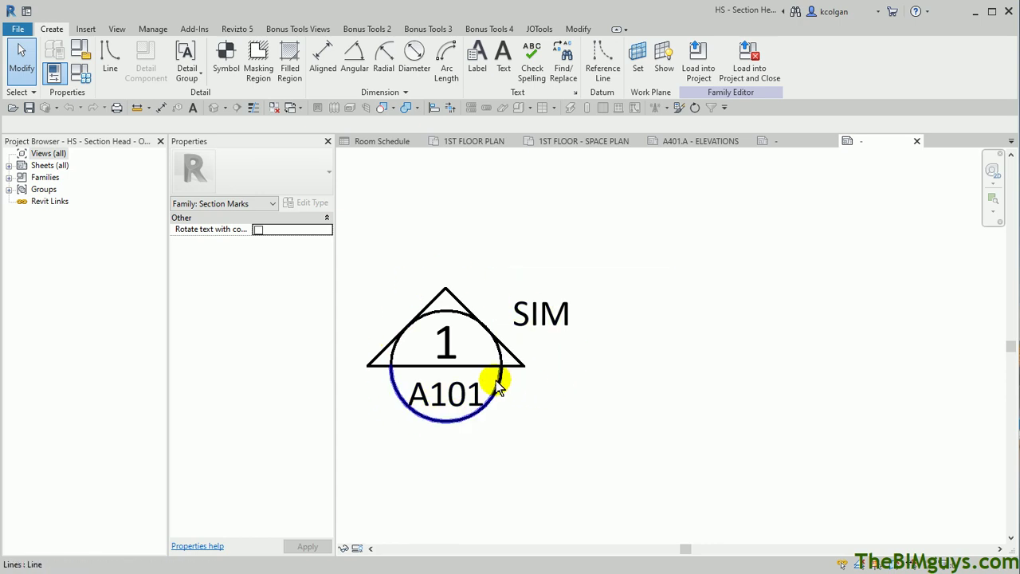
- Move the A101 label slightly up within the circle's lower half
{"action": "left_click", "coordinate": [513, 405]}
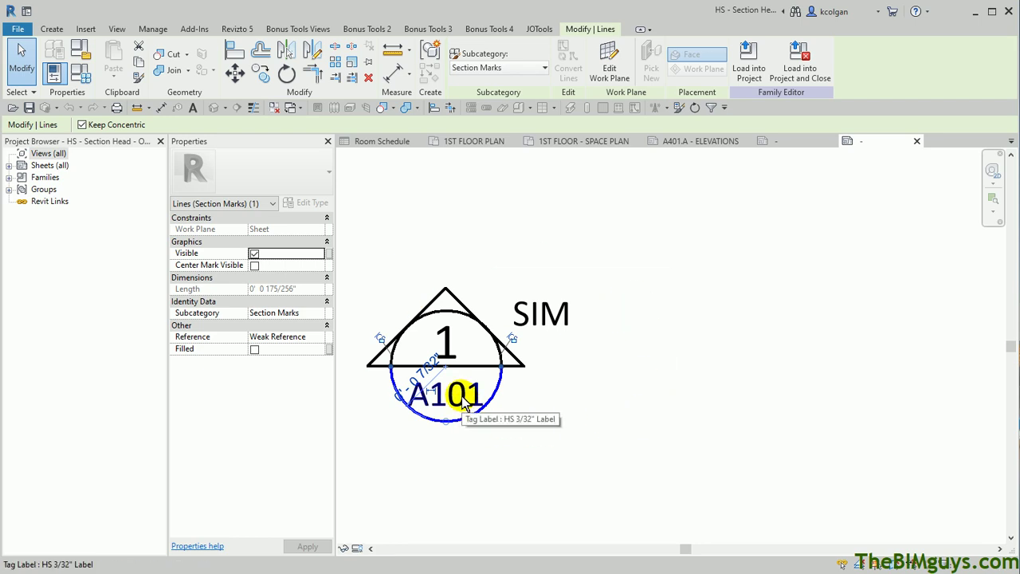
{"action": "left_click", "coordinate": [605, 438]}
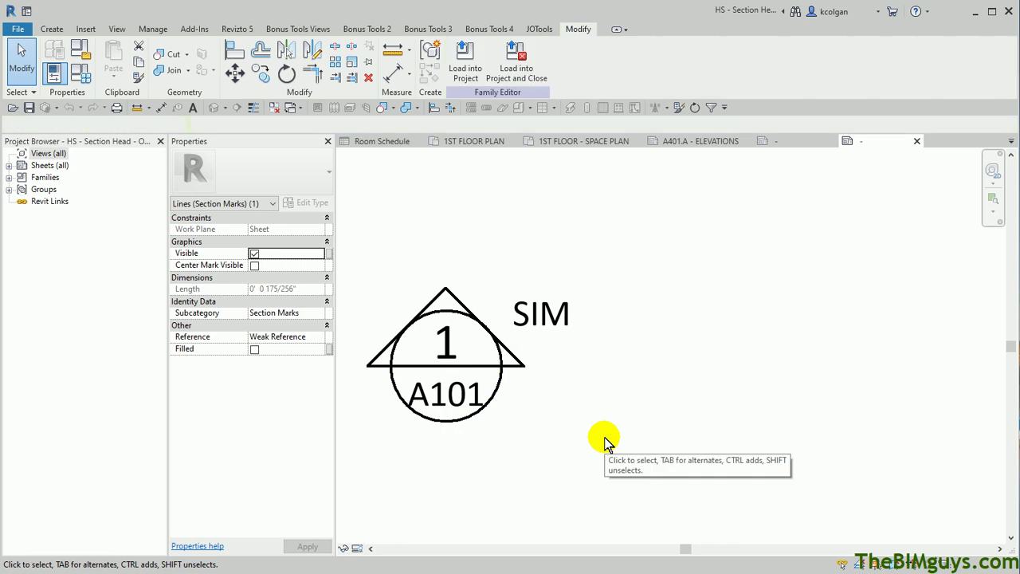
{"action": "left_click", "coordinate": [470, 396]}
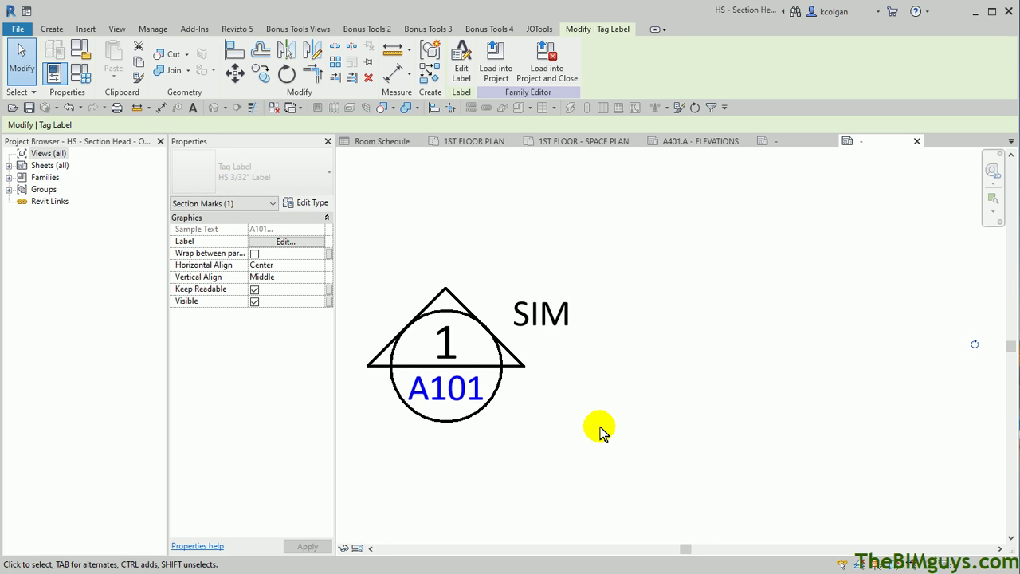
{"action": "left_click_drag", "start_coordinate": [470, 395], "coordinate": [469, 388]}
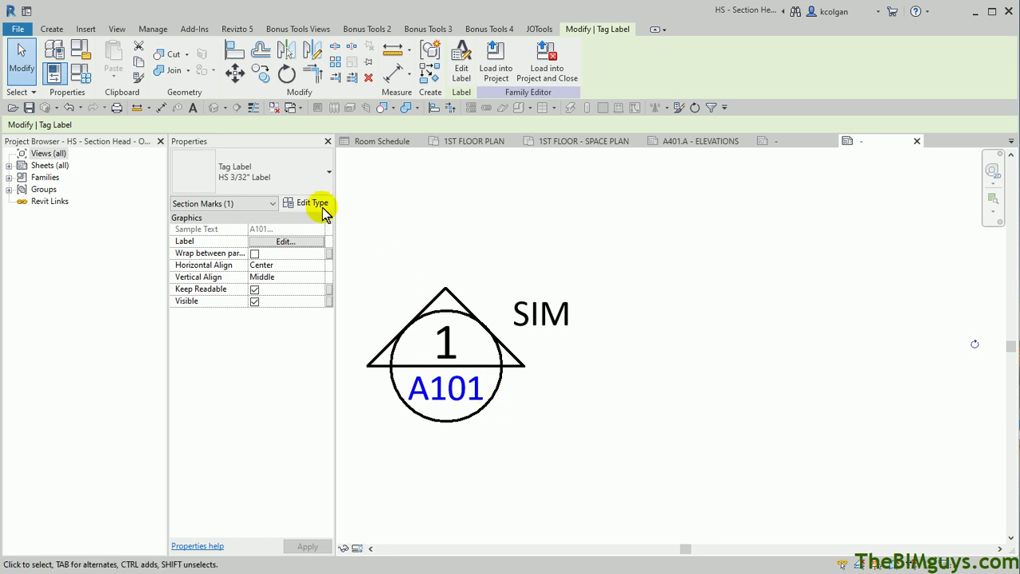
- Duplicate the label's type as a new type named HS 5/64" Label
{"action": "left_click", "coordinate": [312, 203]}
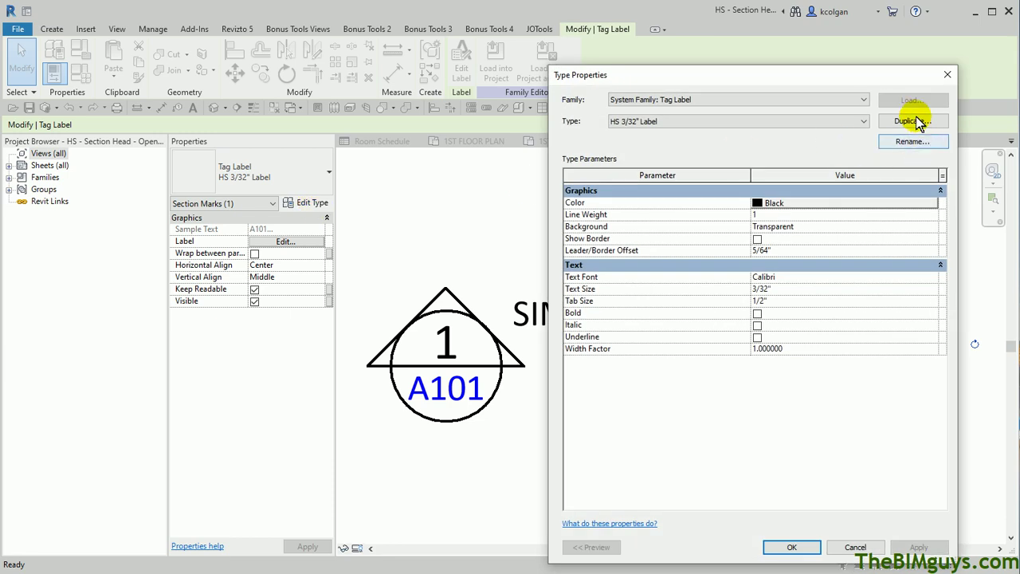
{"action": "left_click", "coordinate": [910, 121]}
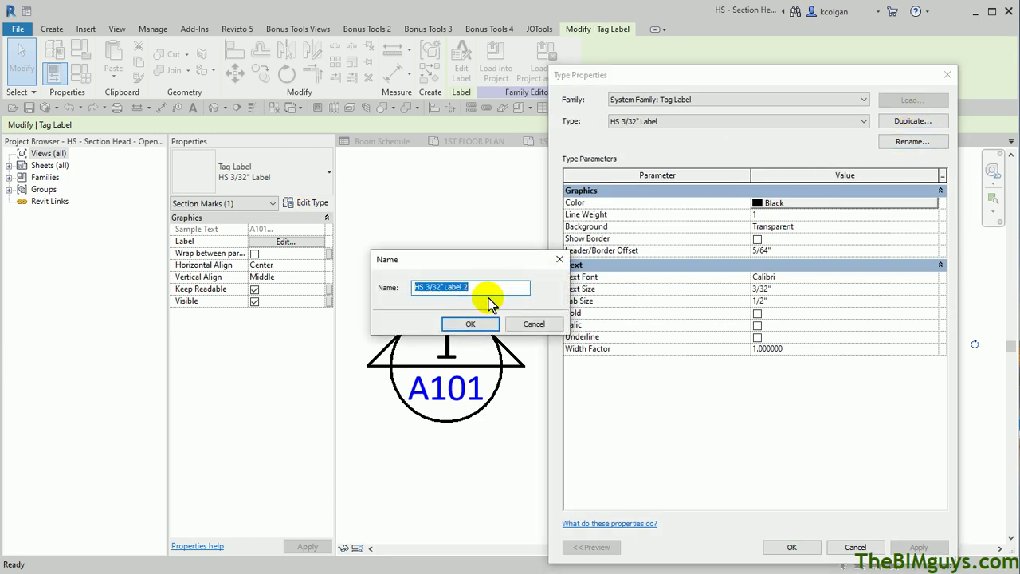
{"action": "left_click_drag", "start_coordinate": [471, 286], "coordinate": [456, 285]}
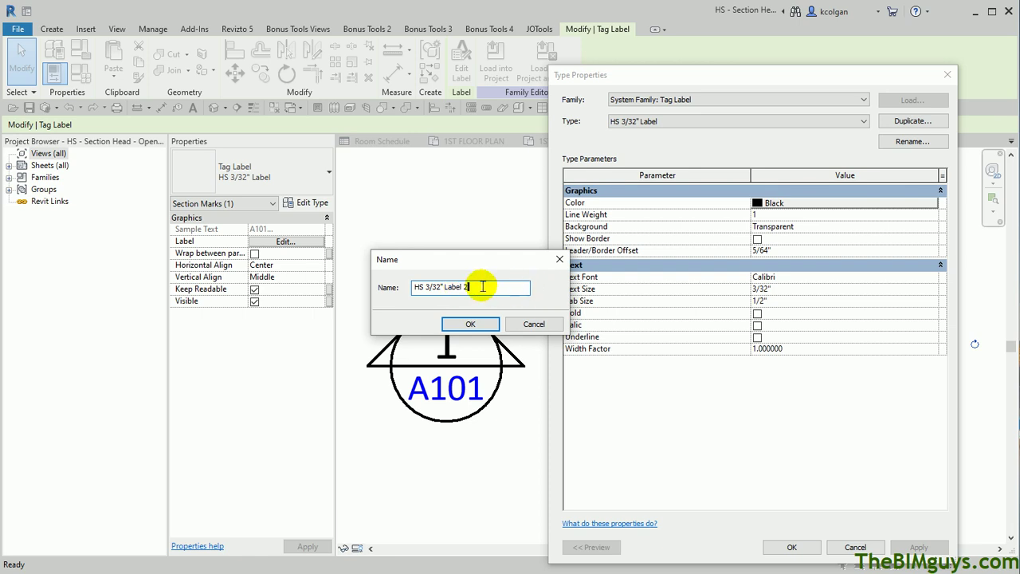
{"action": "left_click", "coordinate": [469, 285]}
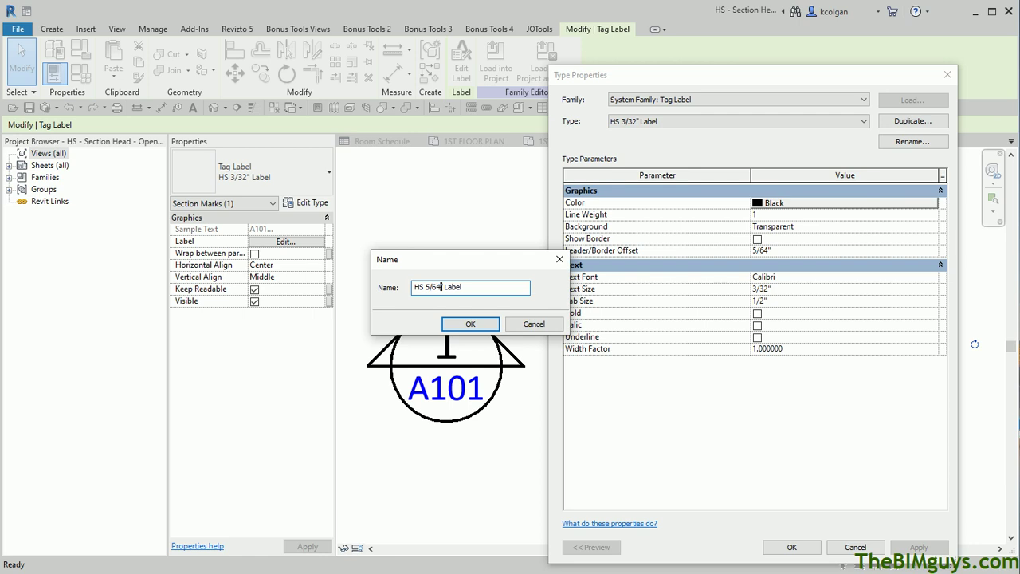
{"action": "type", "text": "4"}
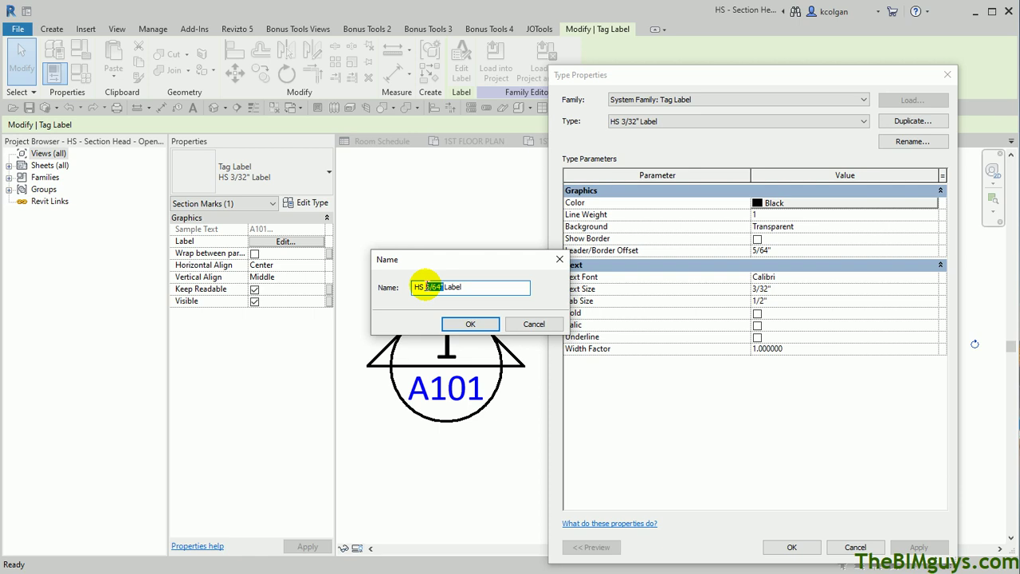
{"action": "left_click", "coordinate": [480, 326]}
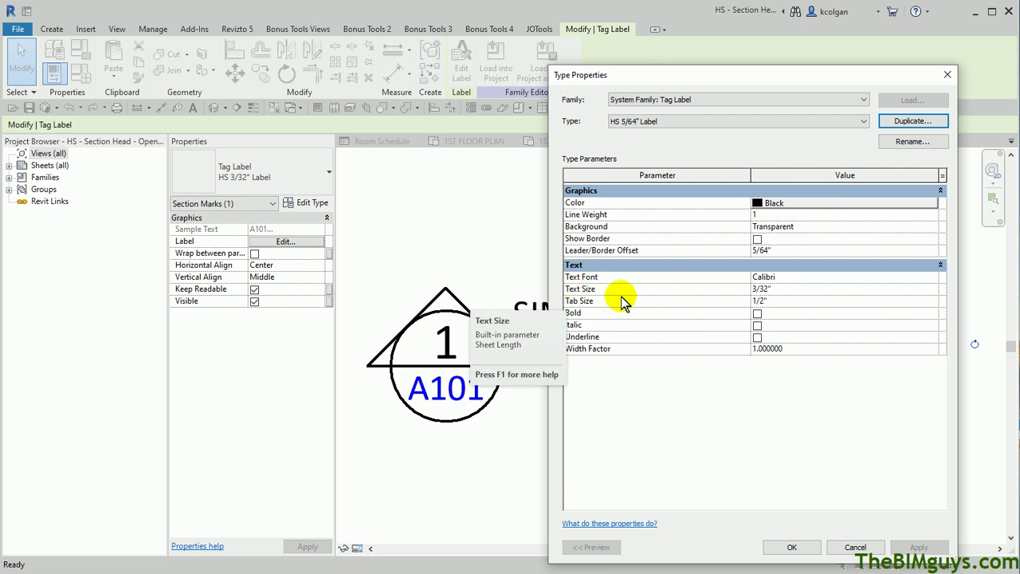
- Set the new label type's Text Size to 5/64" and Width Factor to 0.9, and apply
{"action": "left_click", "coordinate": [787, 289]}
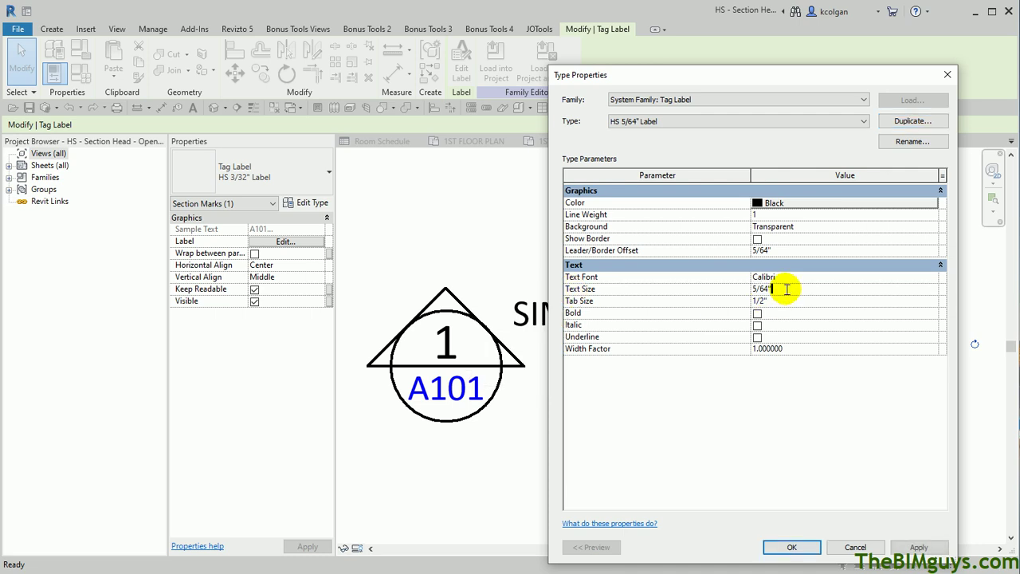
{"action": "left_click", "coordinate": [622, 121]}
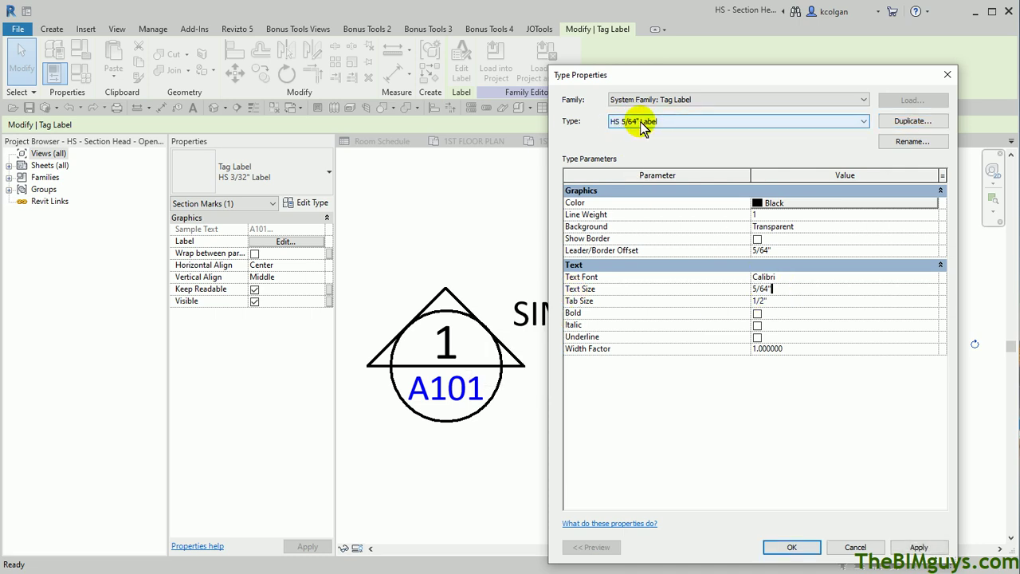
{"action": "left_click", "coordinate": [786, 288]}
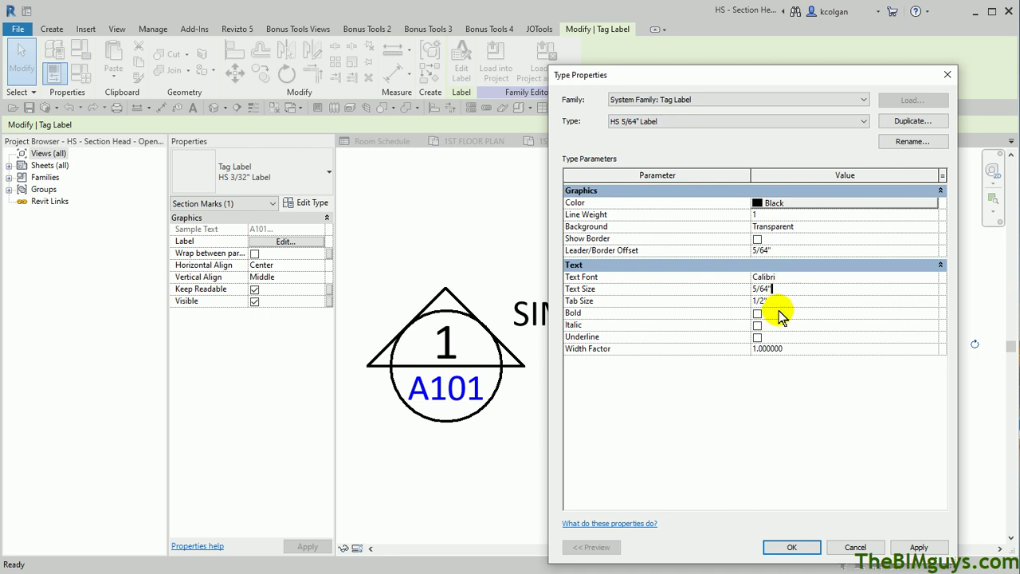
{"action": "double_click", "coordinate": [770, 350]}
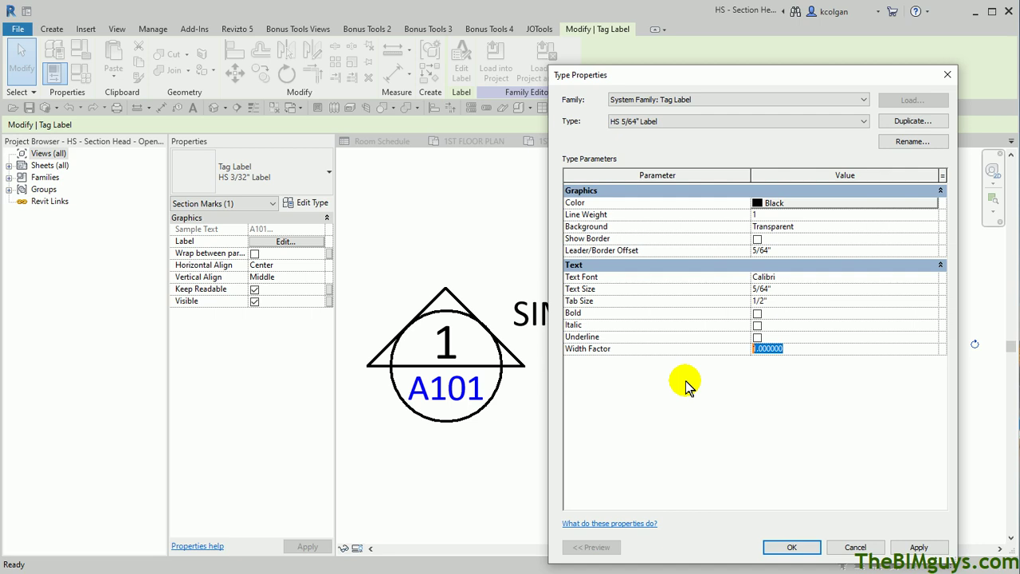
{"action": "type", "text": ".9"}
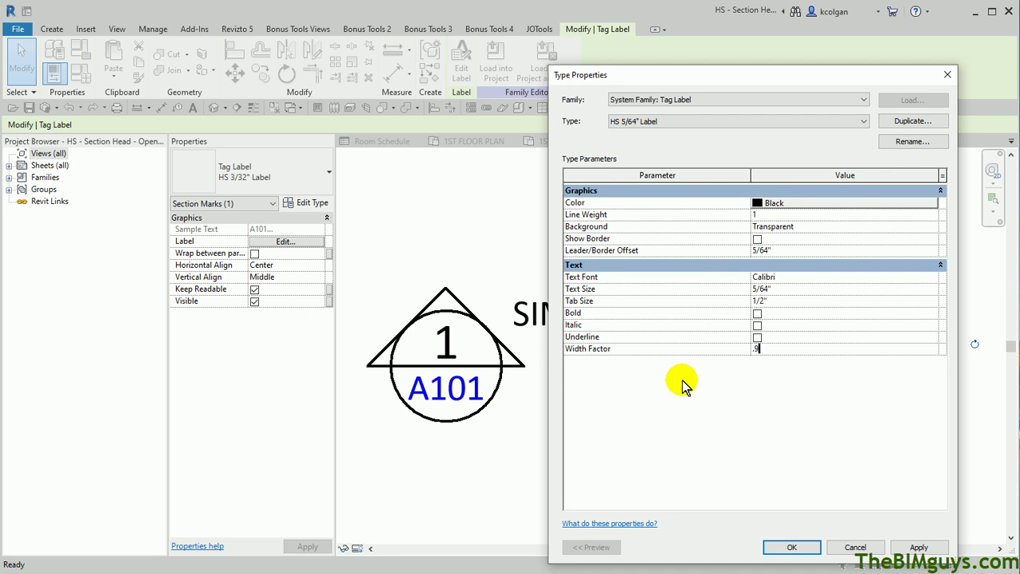
{"action": "left_click", "coordinate": [835, 310]}
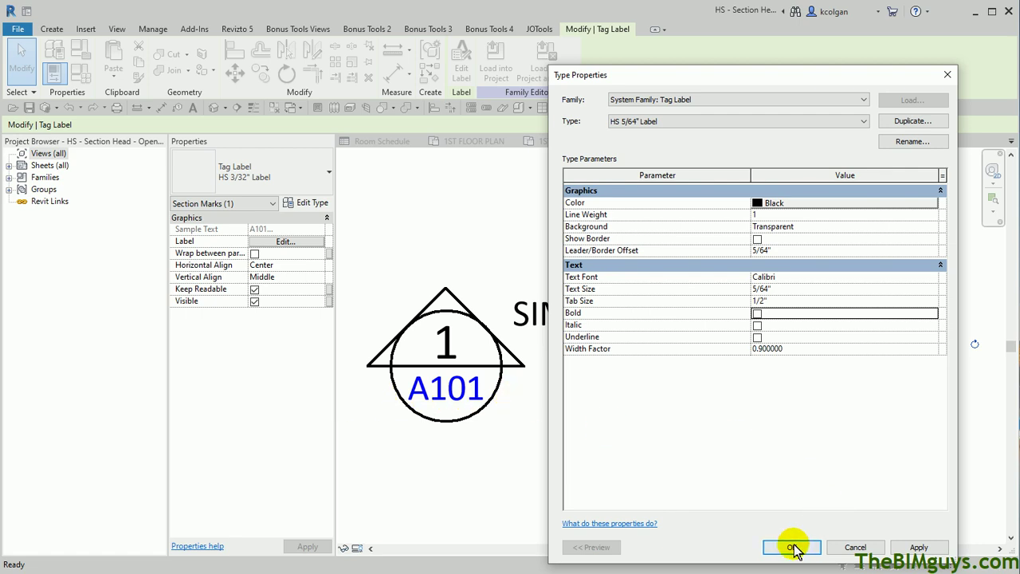
{"action": "left_click", "coordinate": [916, 548]}
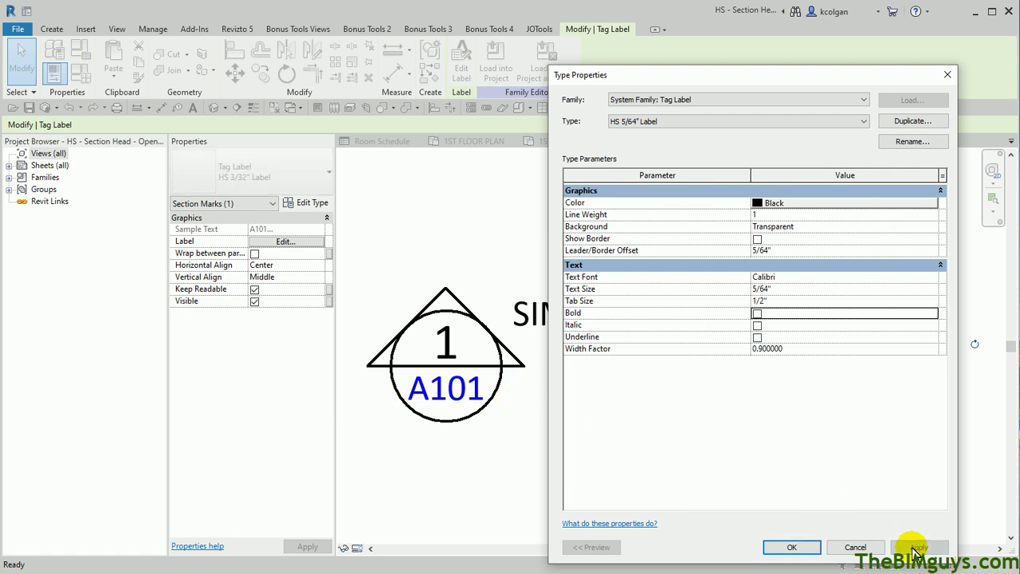
{"action": "left_click", "coordinate": [794, 547]}
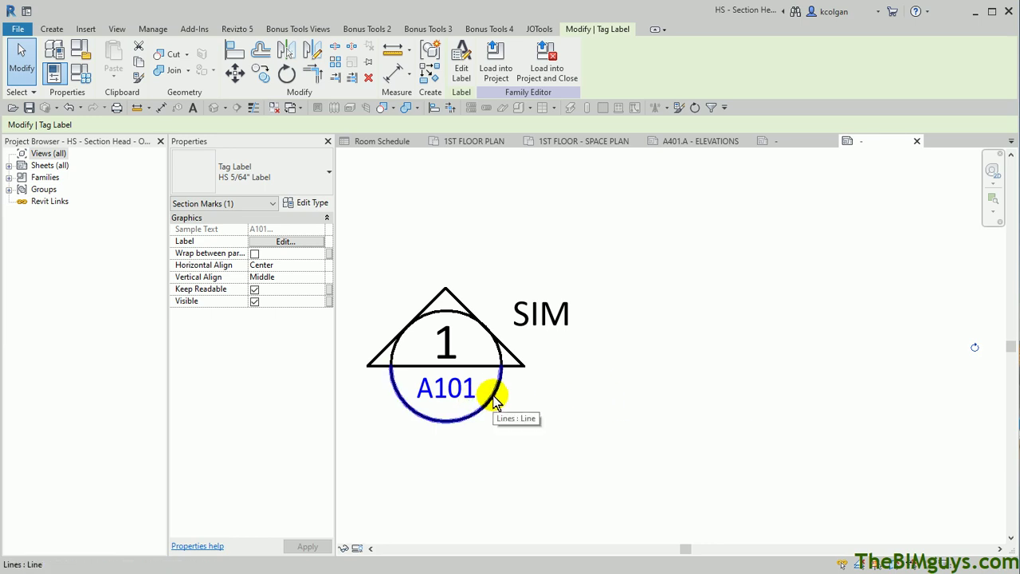
- Save As Family to the Desktop under the name HS - Section Head - Open Small.rfa
{"action": "left_click", "coordinate": [26, 32]}
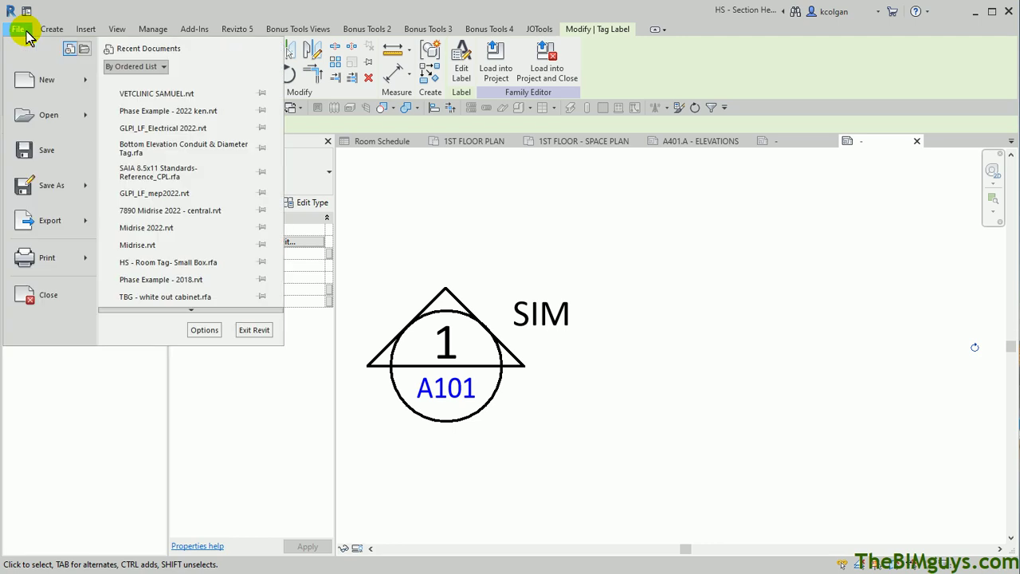
{"action": "mouse_move", "coordinate": [41, 195]}
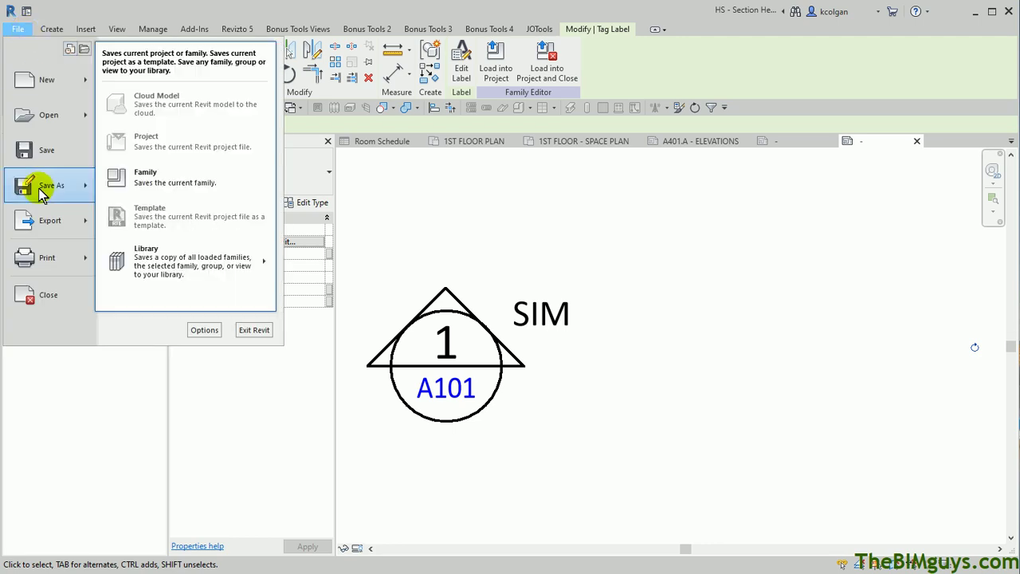
{"action": "left_click", "coordinate": [200, 185]}
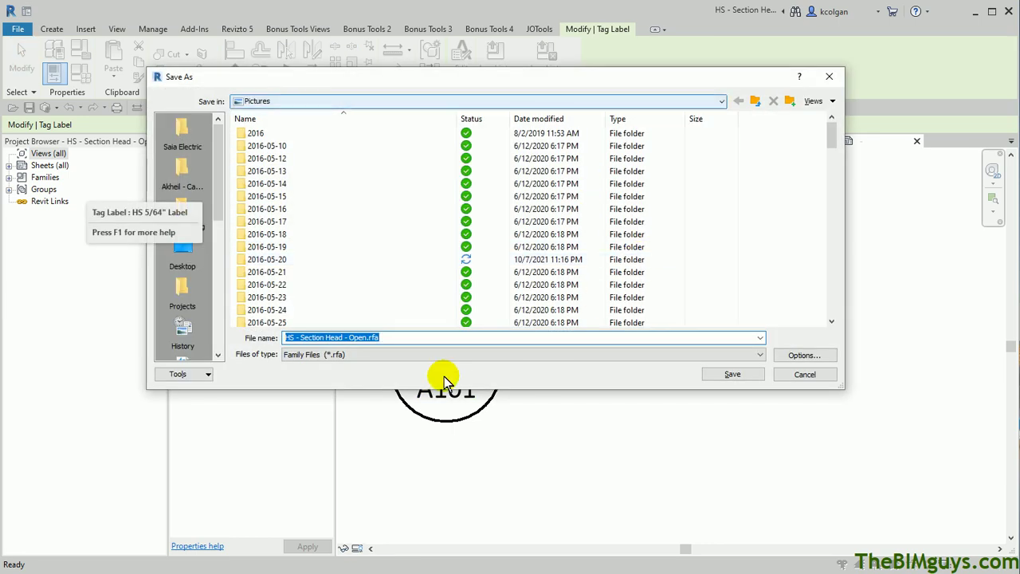
{"action": "left_click", "coordinate": [364, 337]}
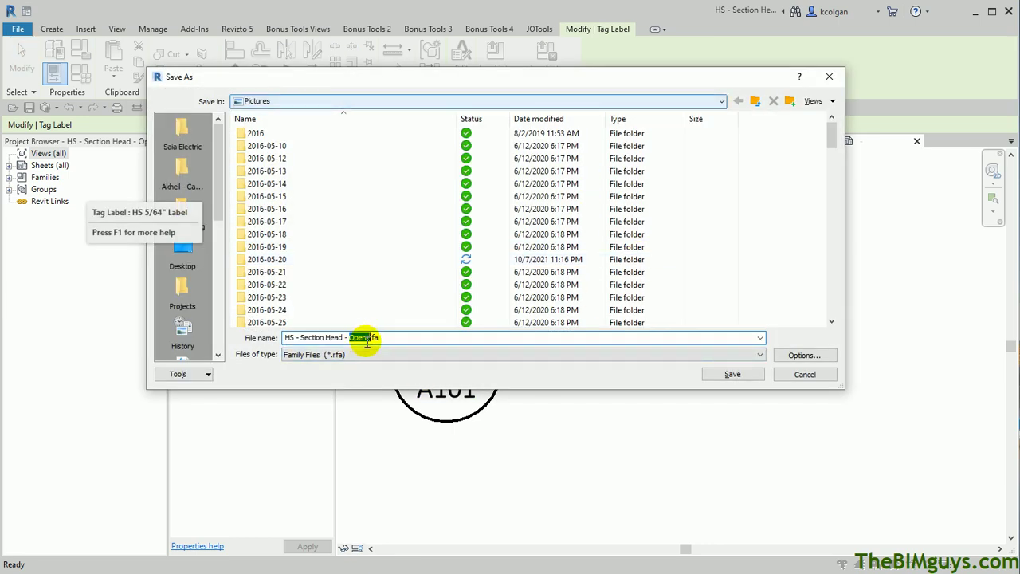
{"action": "type", "text": "Open S"}
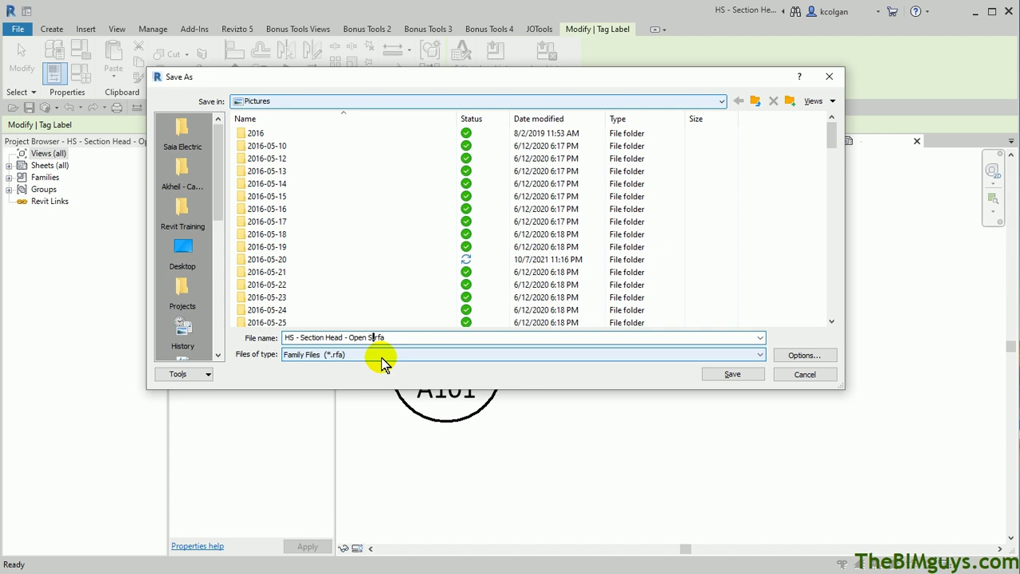
{"action": "type", "text": "mall"}
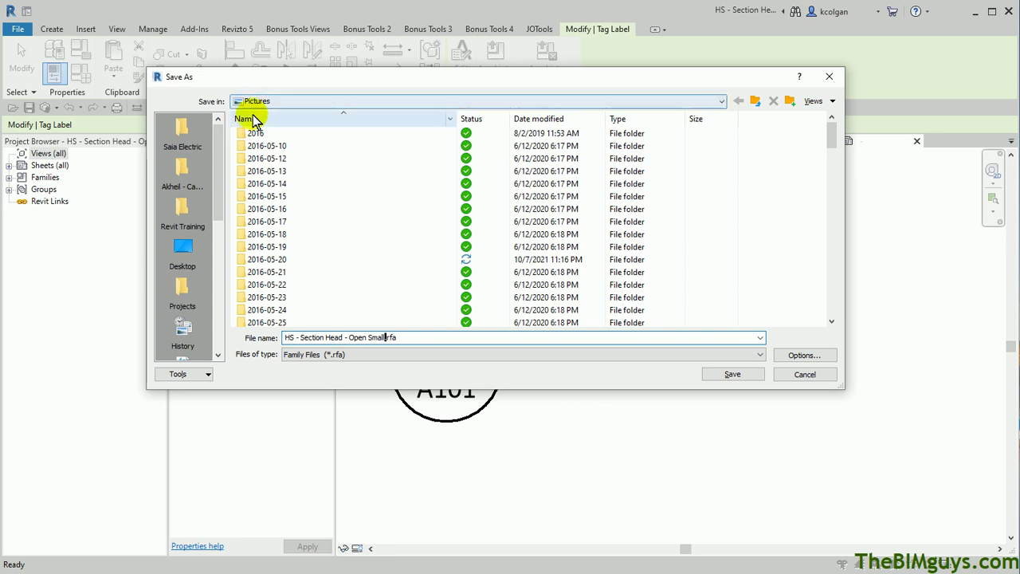
{"action": "left_click", "coordinate": [169, 249]}
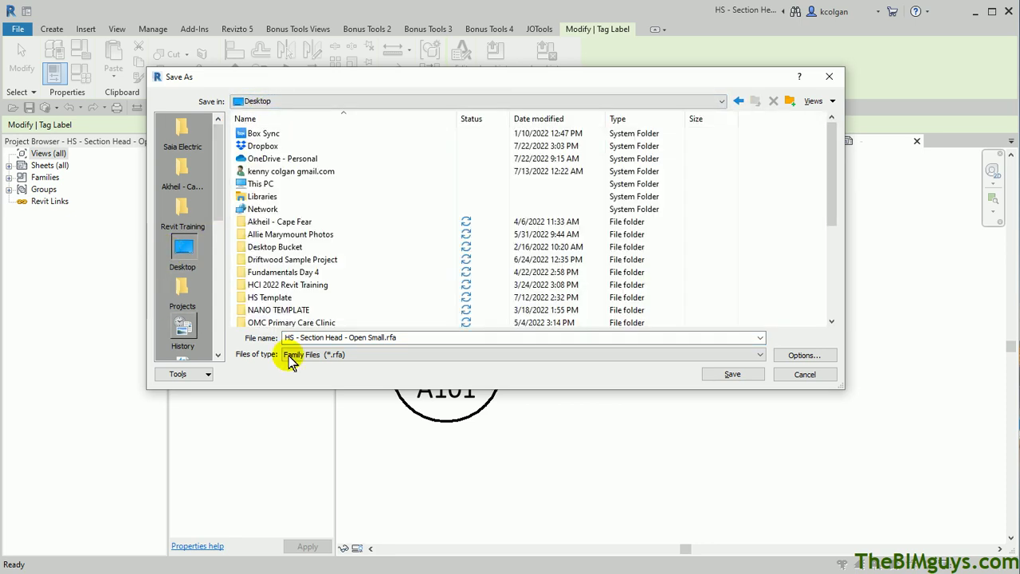
{"action": "left_click", "coordinate": [732, 375]}
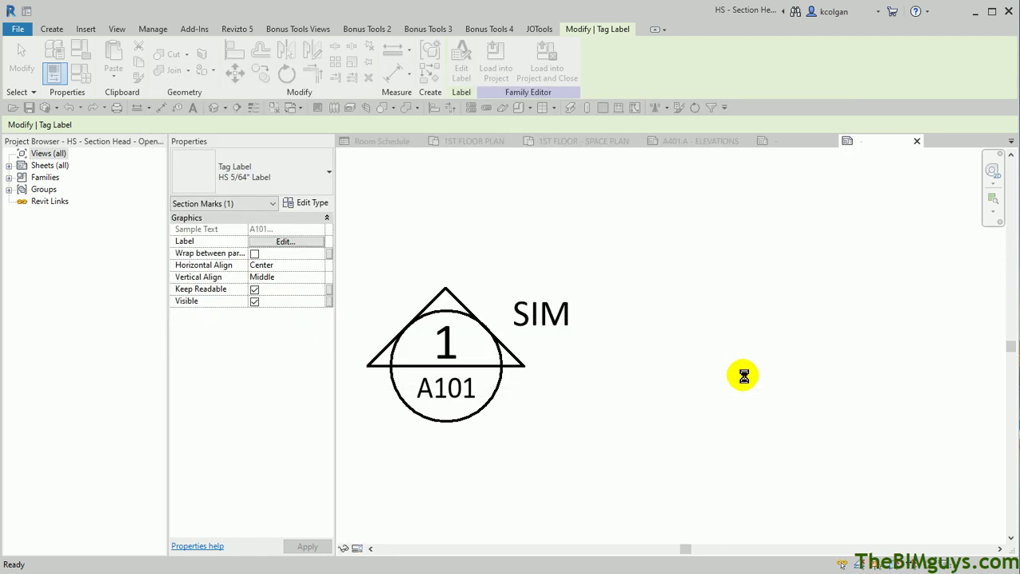
- Load the family into the VETCLINIC project and switch to the 1ST FLOOR PLAN view
{"action": "left_click", "coordinate": [663, 392]}
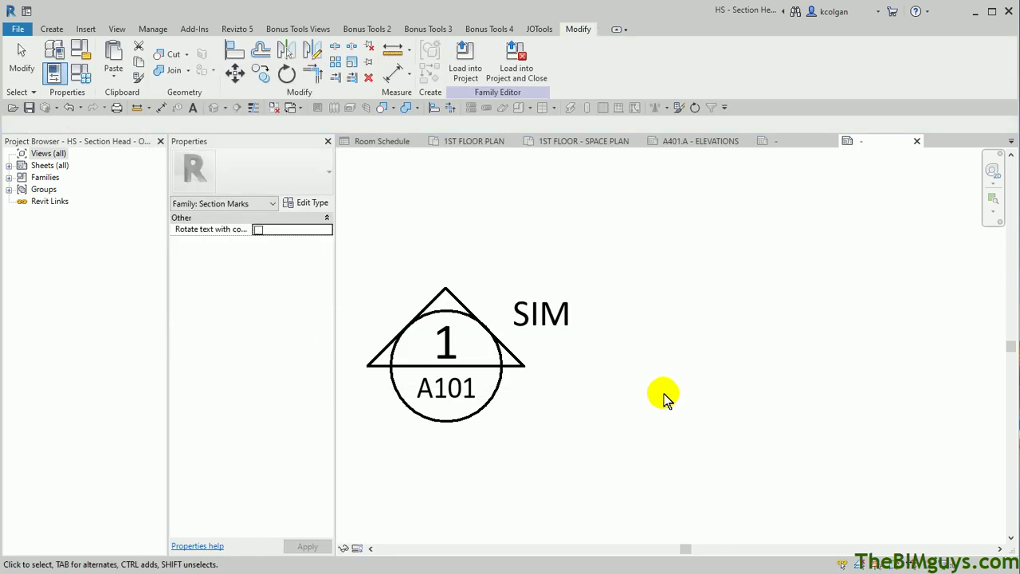
{"action": "left_click", "coordinate": [469, 56]}
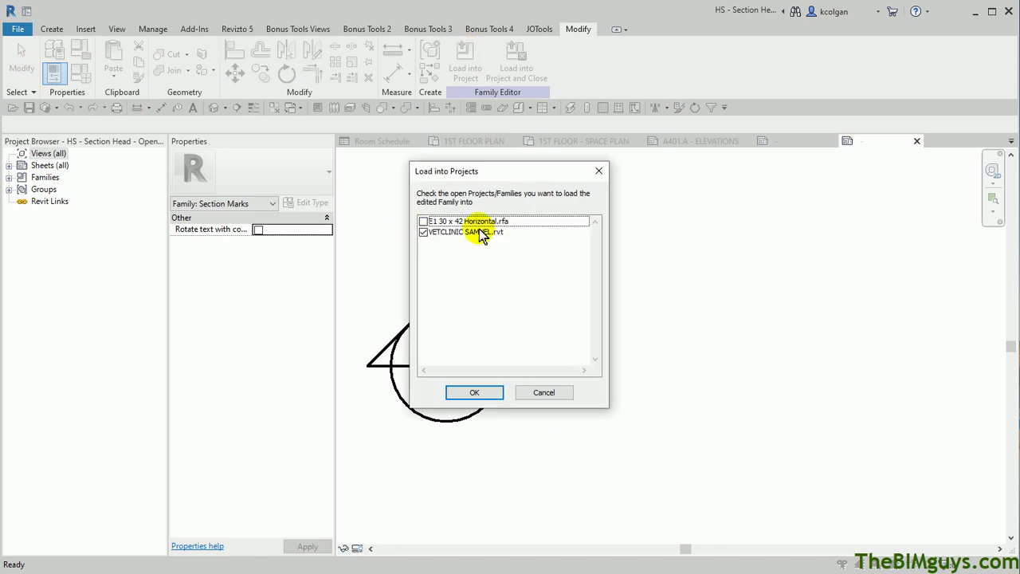
{"action": "left_click", "coordinate": [473, 391]}
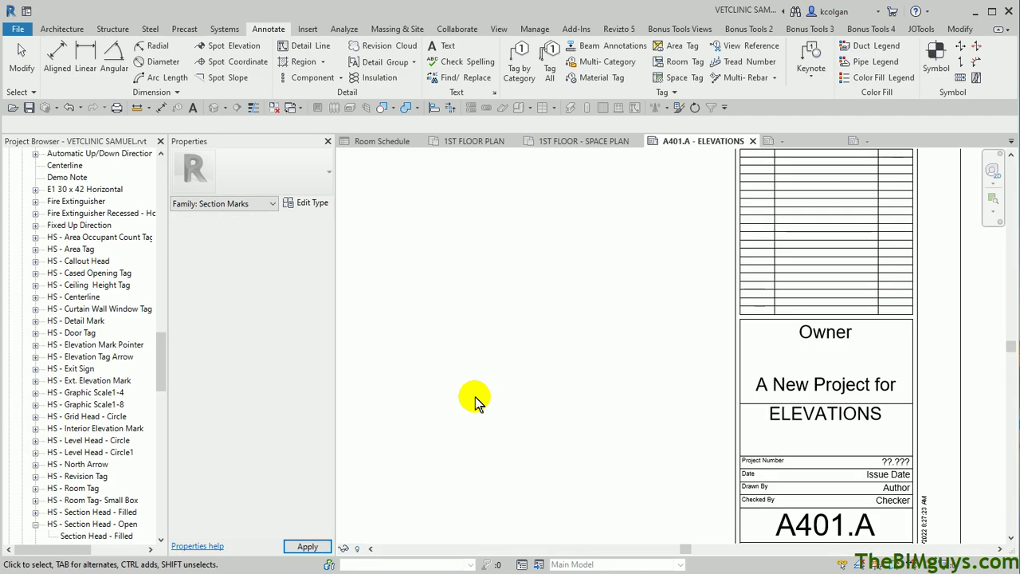
{"action": "left_click", "coordinate": [473, 140]}
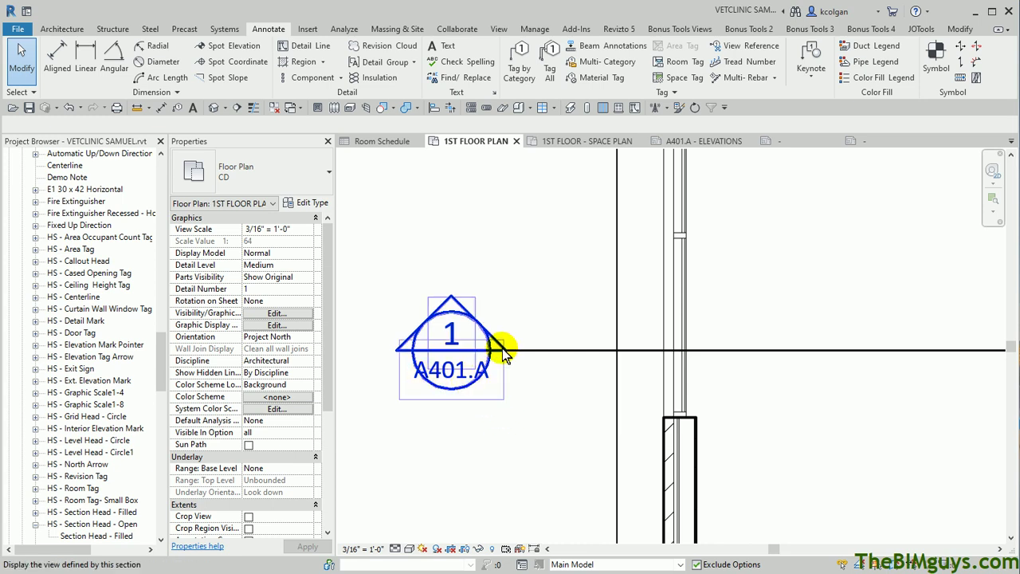
- Rotate-copy the wall section by 90° so a new section head sits above section 1
{"action": "scroll", "coordinate": [524, 412], "scroll_direction": "down", "scroll_amount": 2}
{"action": "middle_click_drag", "start_coordinate": [524, 412], "coordinate": [563, 435]}
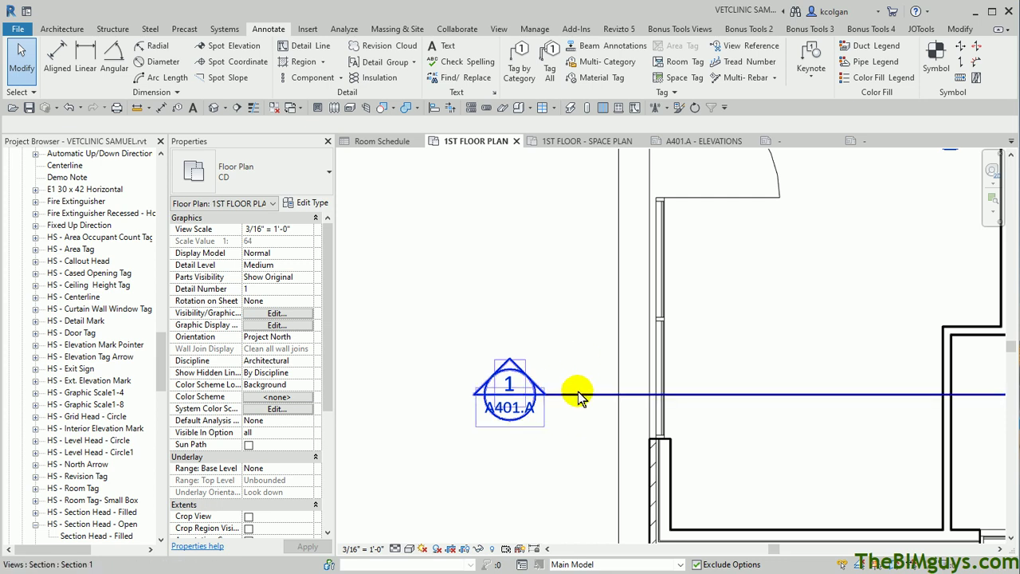
{"action": "left_click", "coordinate": [578, 395]}
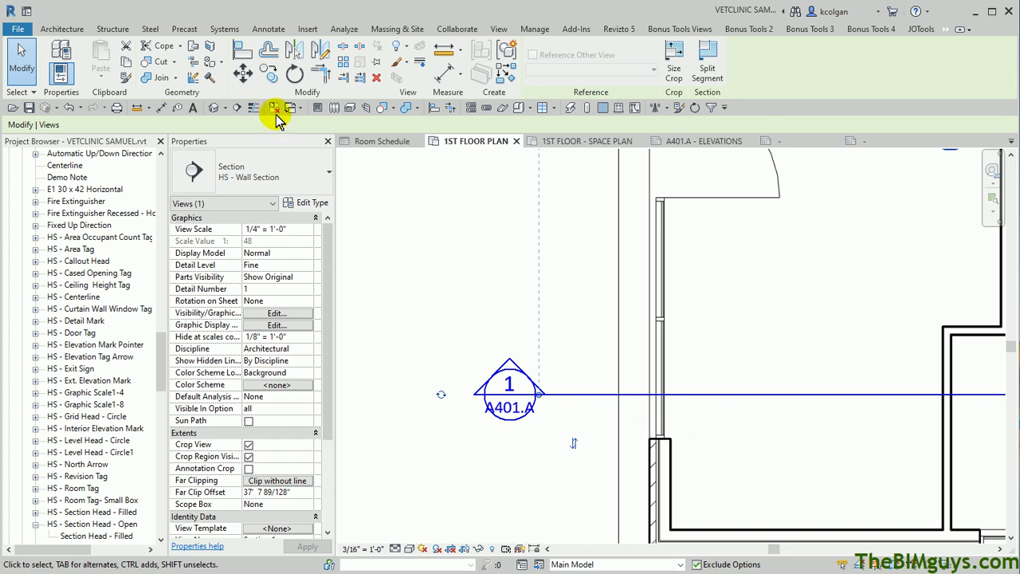
{"action": "left_click", "coordinate": [269, 72]}
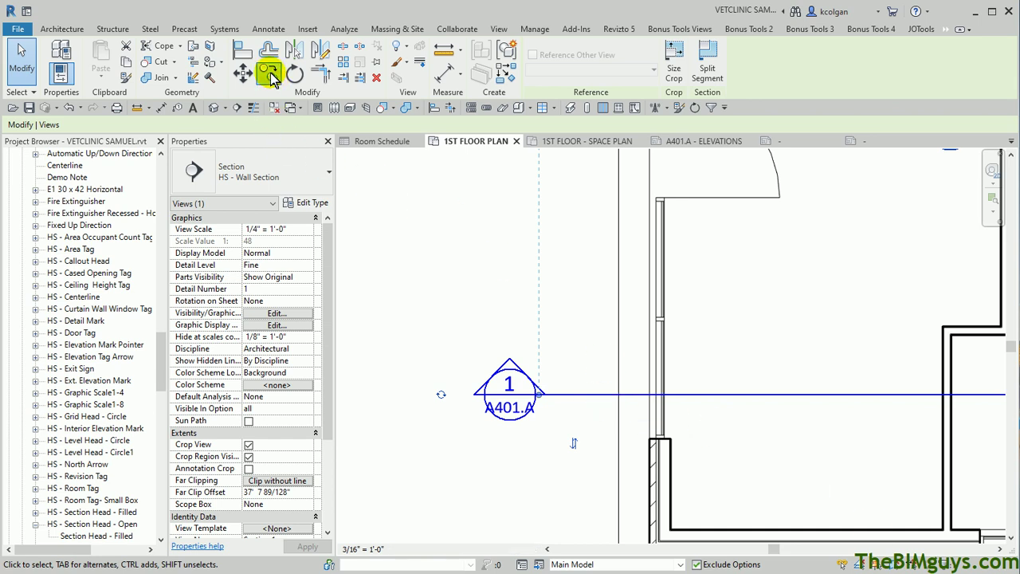
{"action": "left_click", "coordinate": [588, 399]}
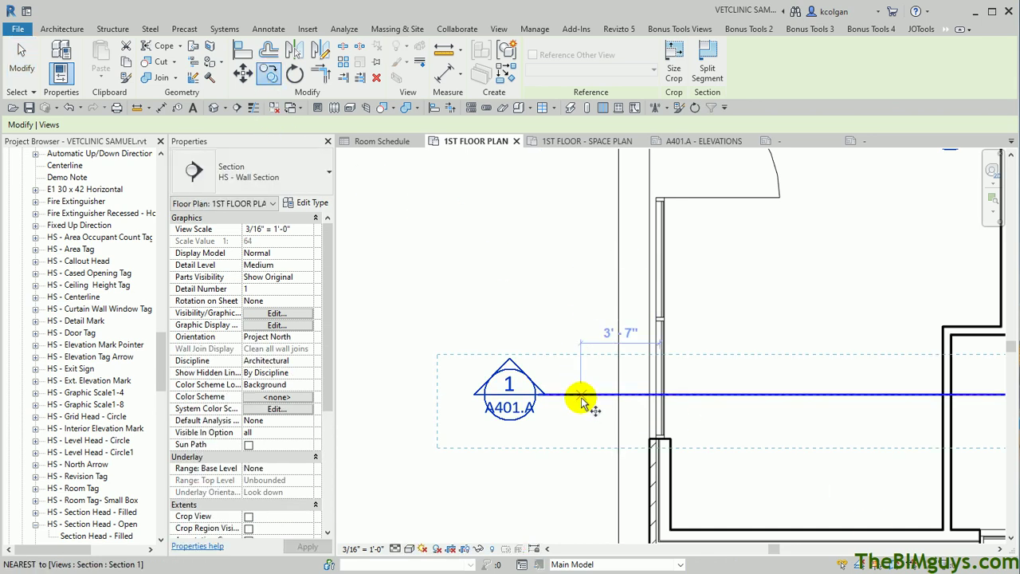
{"action": "left_click", "coordinate": [585, 327]}
{"action": "key", "text": "Escape"}
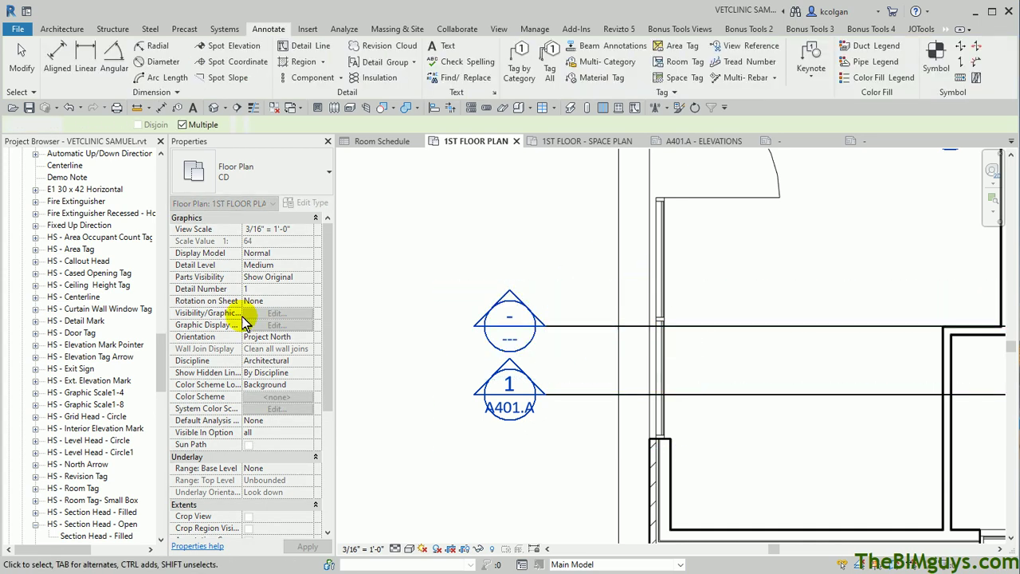
{"action": "key", "text": "Escape"}
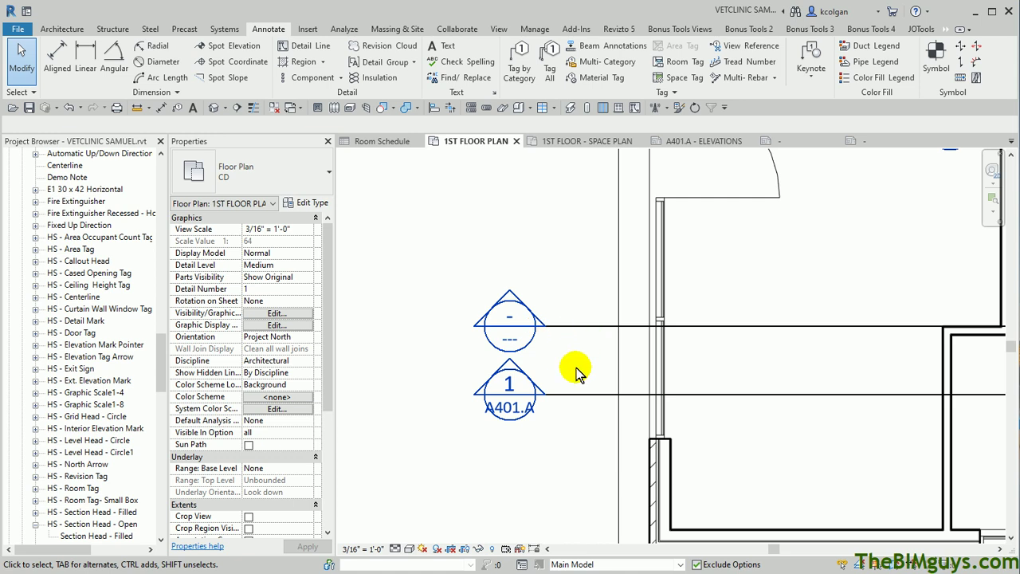
- Drag section 3 down to sit near section 1
{"action": "scroll", "coordinate": [577, 368], "scroll_direction": "down", "scroll_amount": 1}
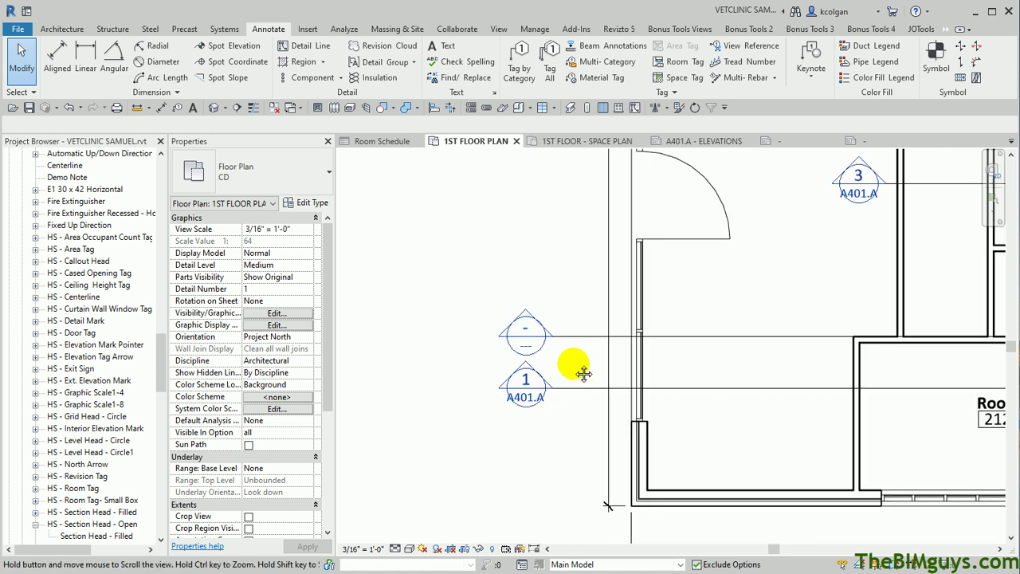
{"action": "left_click", "coordinate": [931, 177]}
{"action": "mouse_move", "coordinate": [931, 177]}
{"action": "left_mouse_down"}
{"action": "mouse_move", "coordinate": [654, 276]}
{"action": "mouse_move", "coordinate": [654, 290]}
{"action": "left_mouse_up"}
{"action": "left_click", "coordinate": [489, 231]}
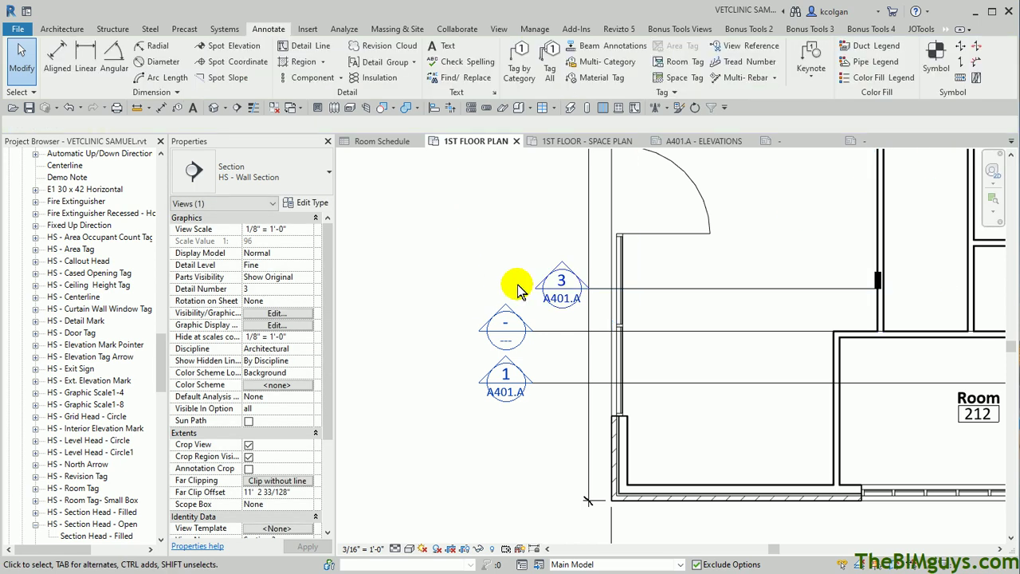
- Delete the extra section 4 and confirm the deletion
{"action": "left_click", "coordinate": [555, 331]}
{"action": "left_click", "coordinate": [556, 331]}
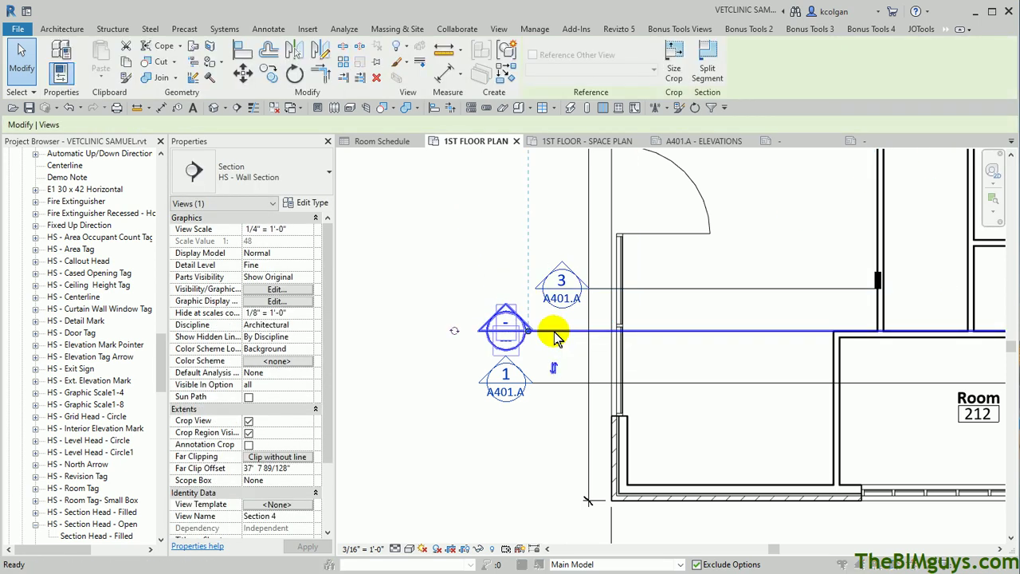
{"action": "key", "text": "Delete"}
{"action": "left_click", "coordinate": [558, 337]}
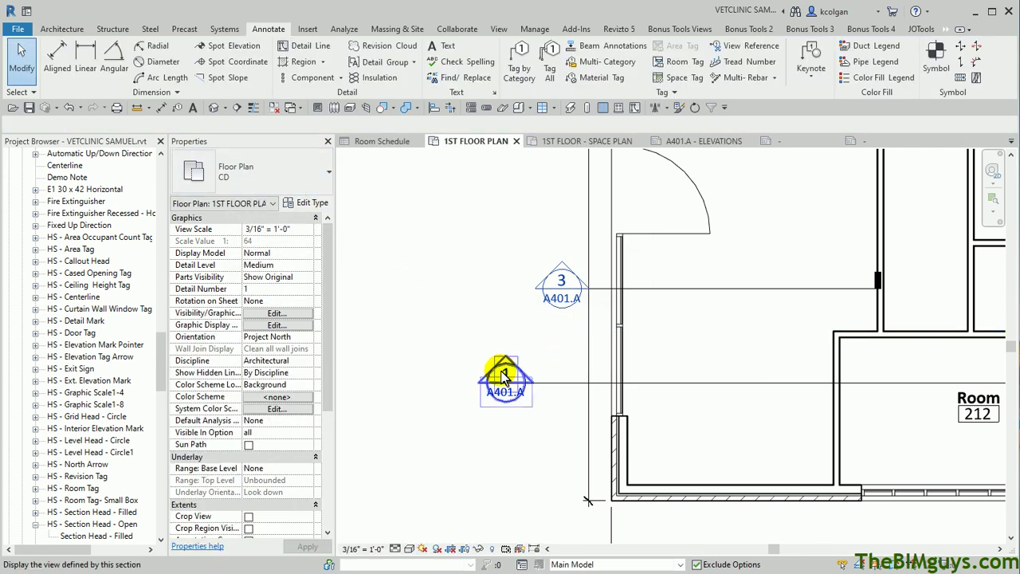
- Select section 3 and list its available section types in the Type Selector
{"action": "left_click", "coordinate": [569, 389]}
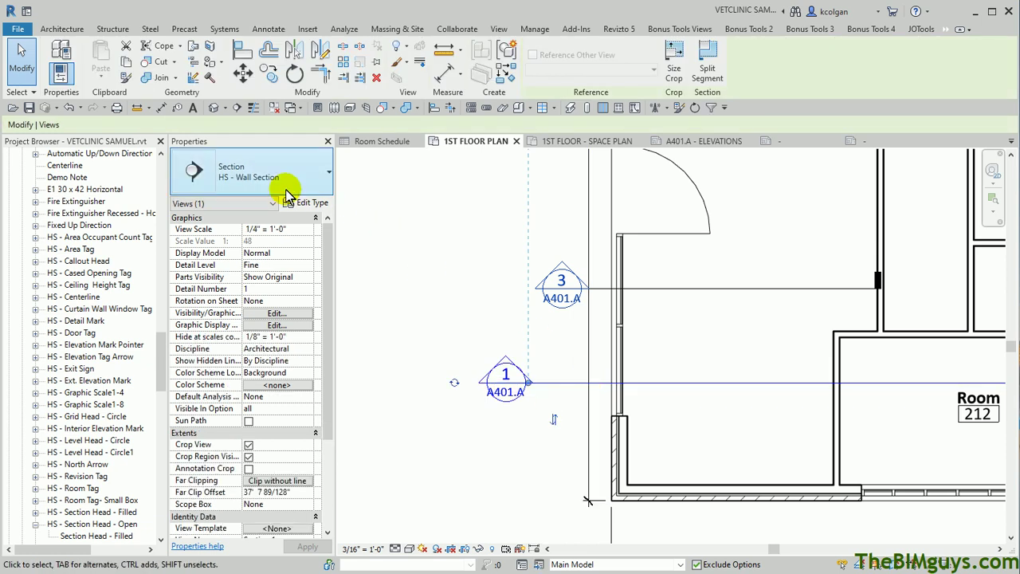
{"action": "left_click", "coordinate": [408, 292]}
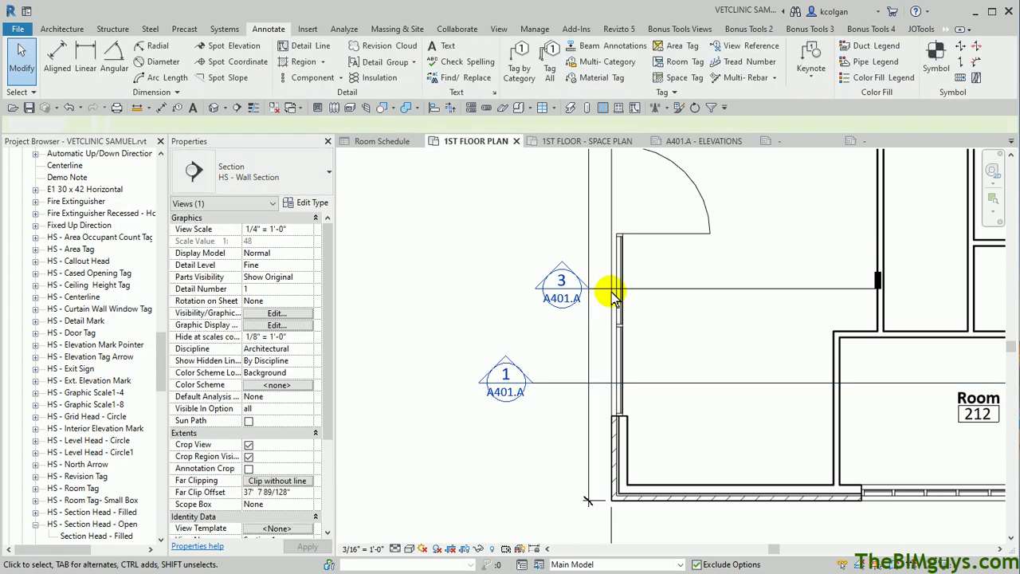
{"action": "left_click", "coordinate": [604, 290]}
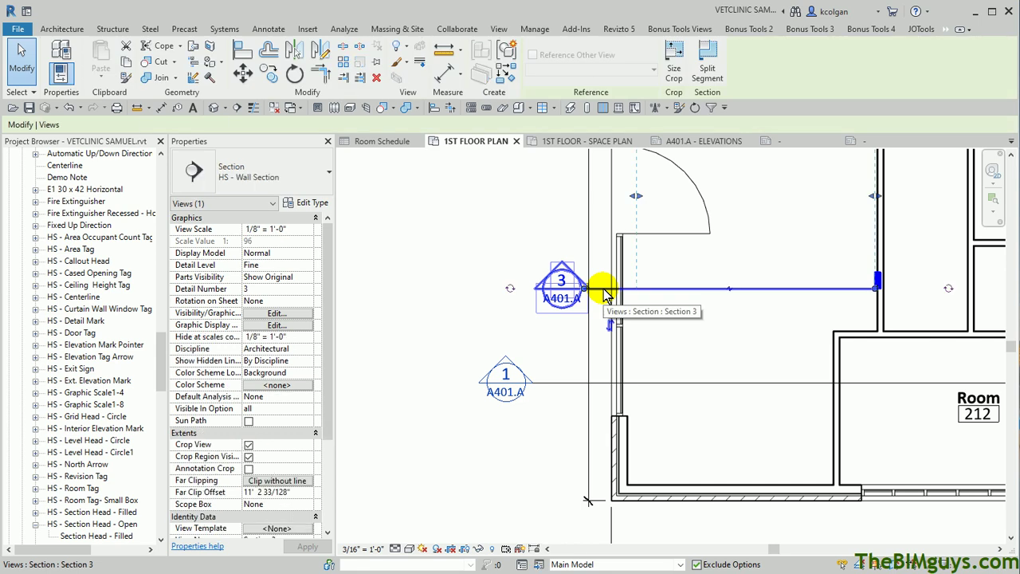
{"action": "left_click", "coordinate": [312, 172]}
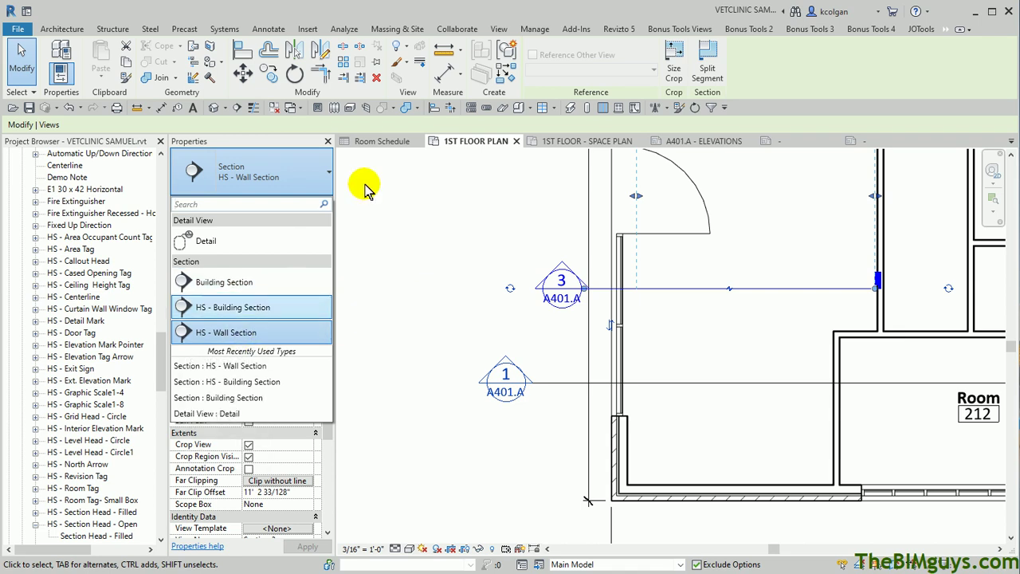
{"action": "left_click", "coordinate": [267, 332]}
{"action": "key", "text": "Escape"}
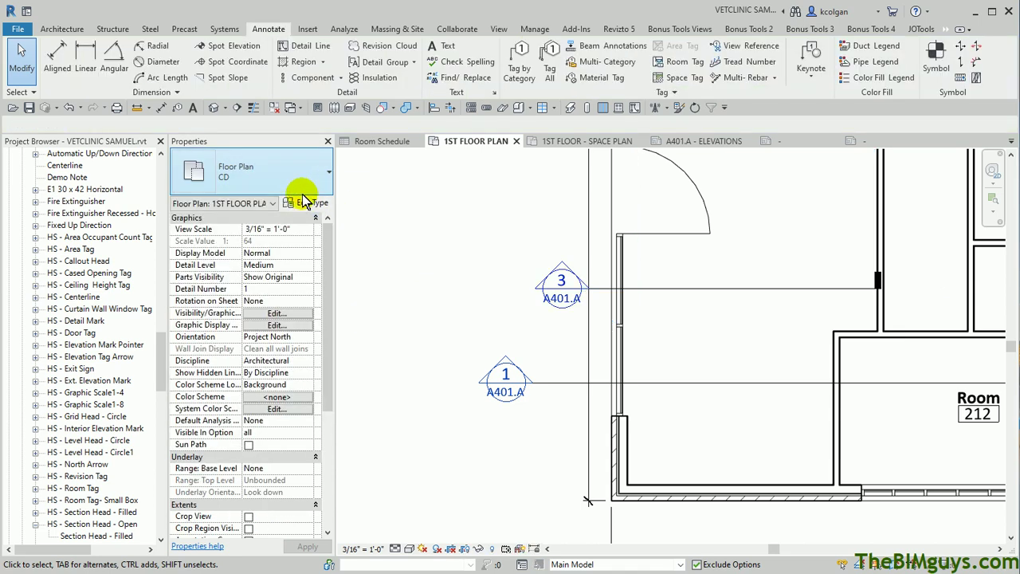
{"action": "left_click", "coordinate": [647, 290]}
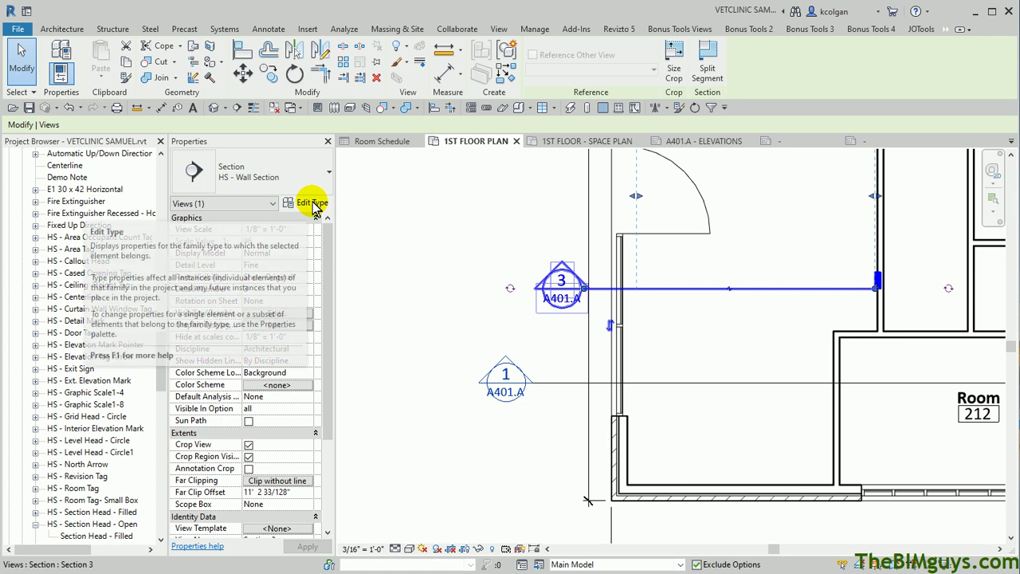
{"action": "left_click", "coordinate": [312, 204]}
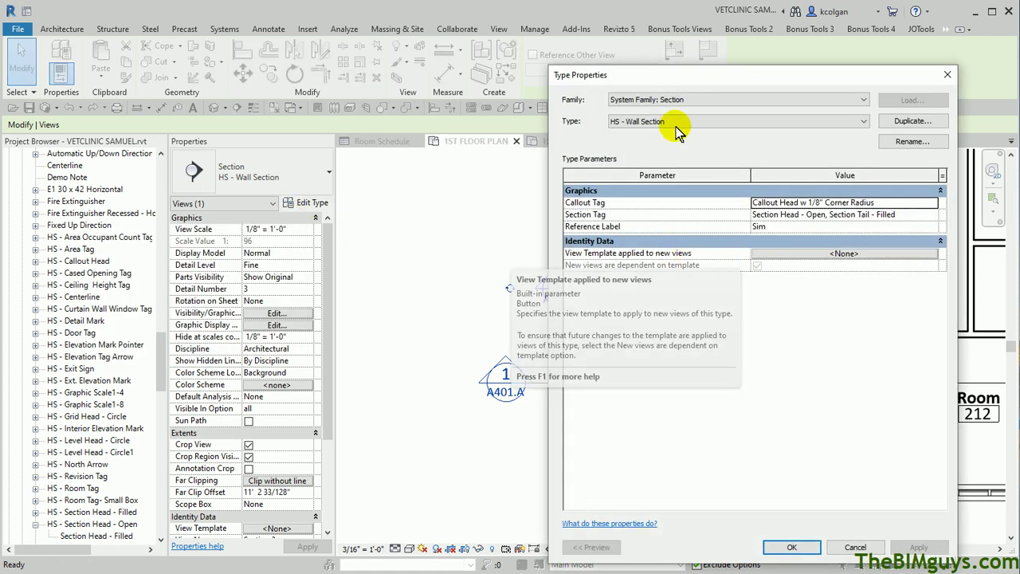
{"action": "left_click", "coordinate": [678, 121]}
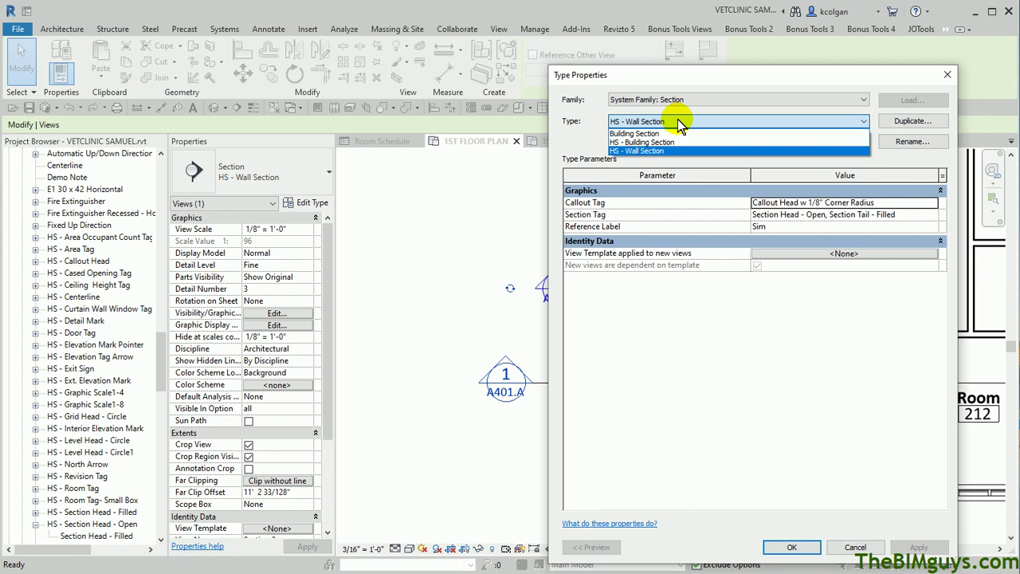
{"action": "left_click", "coordinate": [641, 142]}
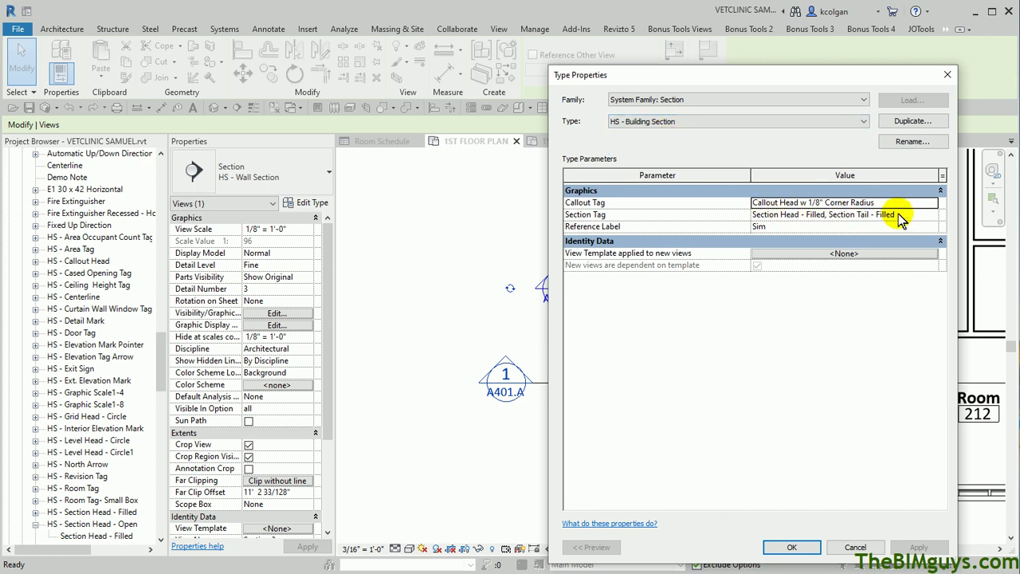
{"action": "left_click", "coordinate": [698, 120]}
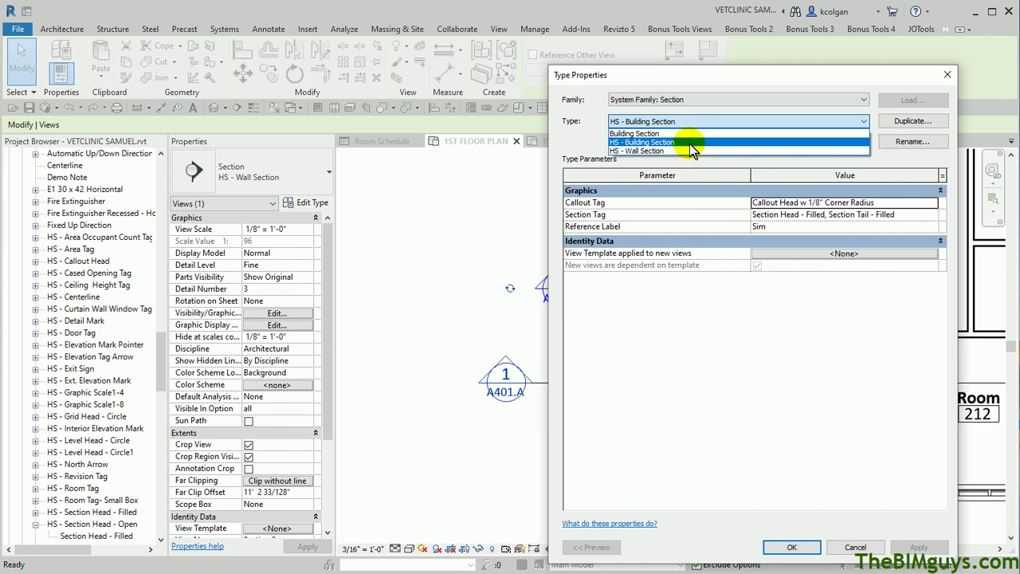
{"action": "left_click", "coordinate": [661, 151]}
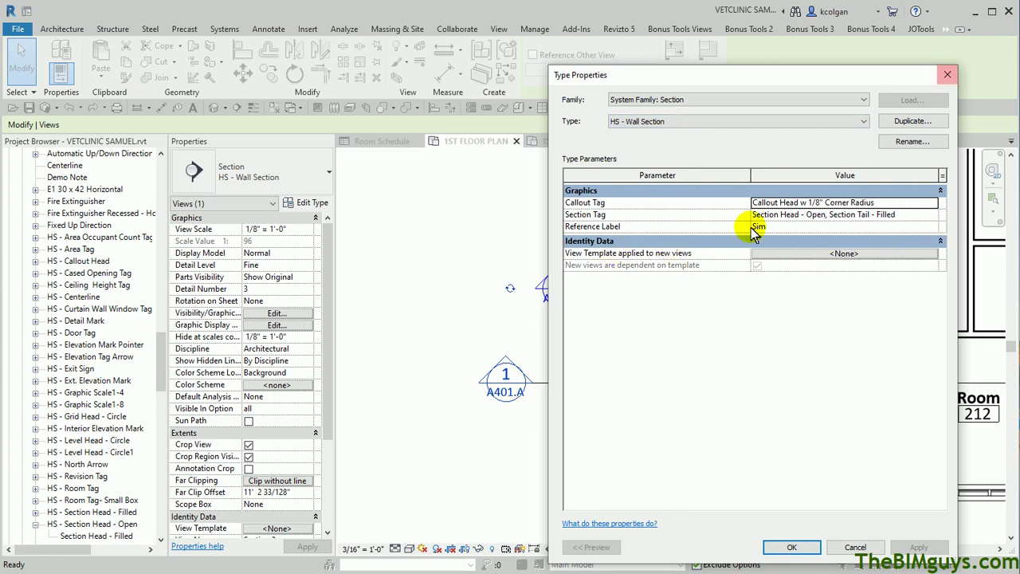
{"action": "left_click", "coordinate": [948, 75]}
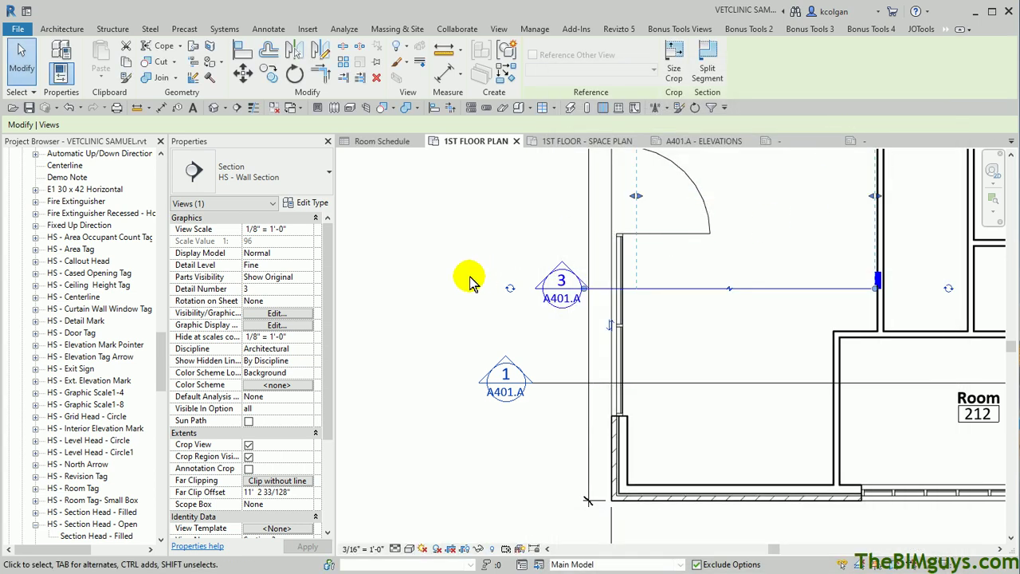
- Duplicate section 1's HS - Wall Section type under the name HS - Wall Section Small
{"action": "left_click", "coordinate": [566, 383]}
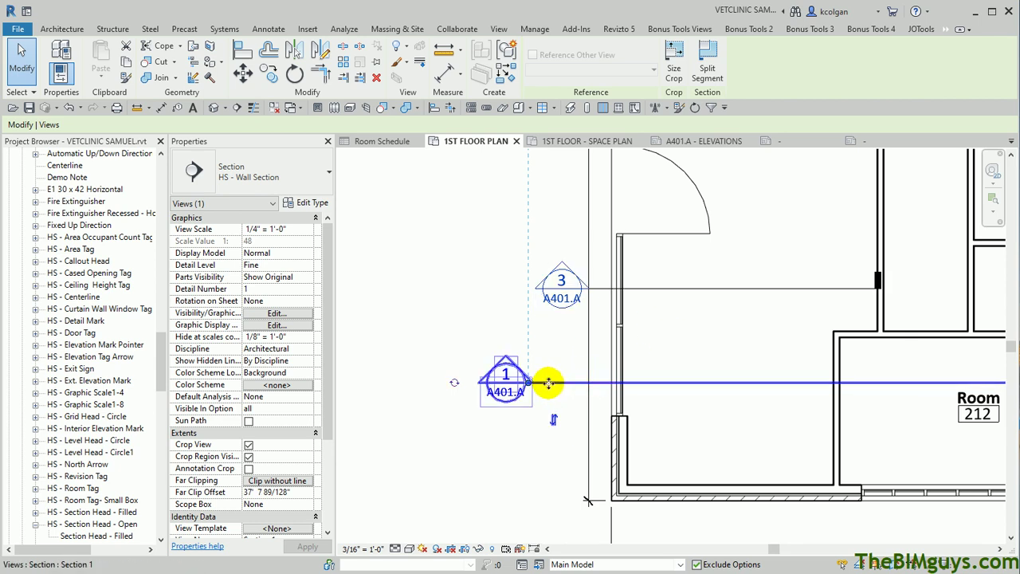
{"action": "left_click", "coordinate": [312, 204]}
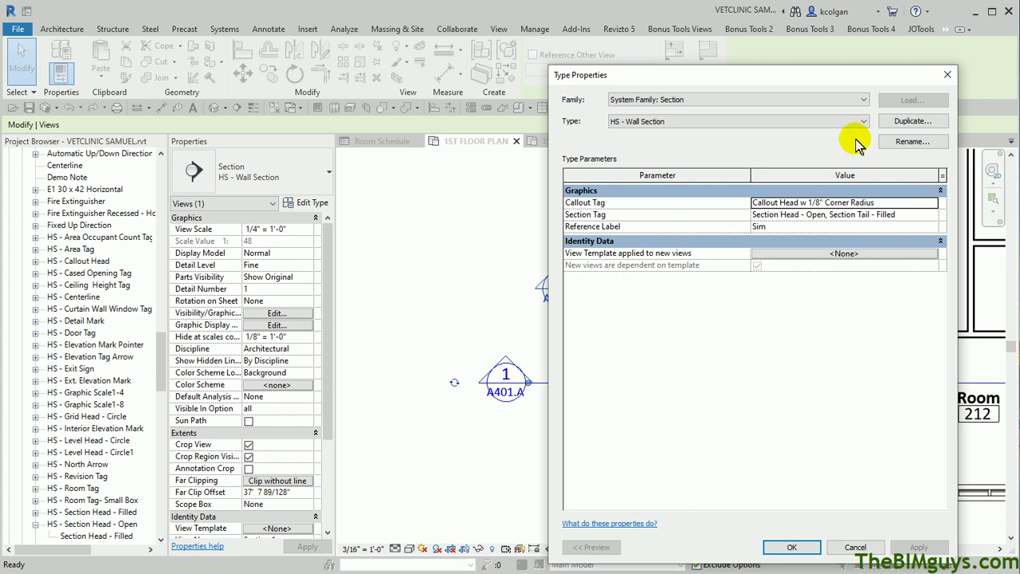
{"action": "left_click", "coordinate": [907, 123]}
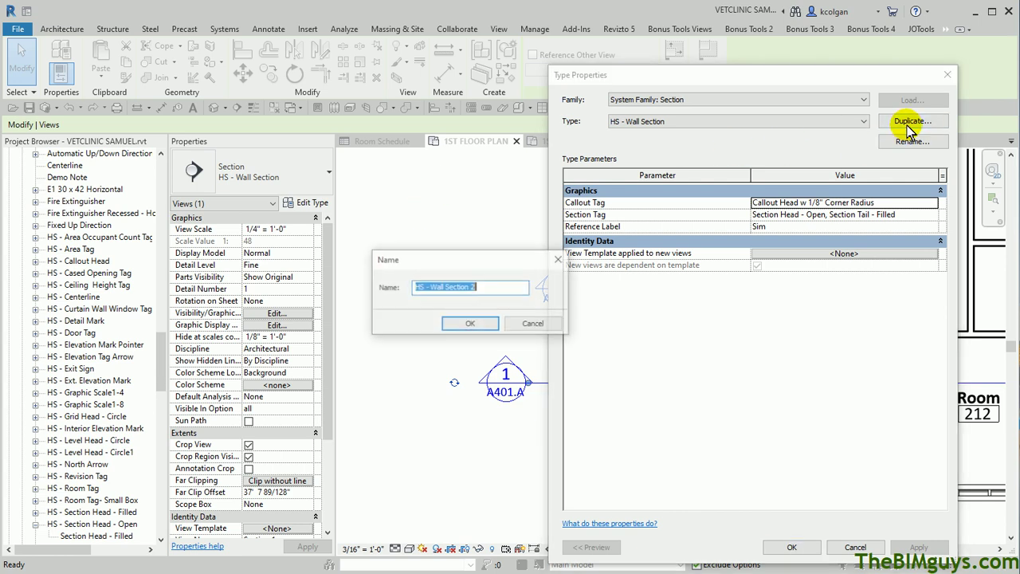
{"action": "left_click", "coordinate": [487, 287]}
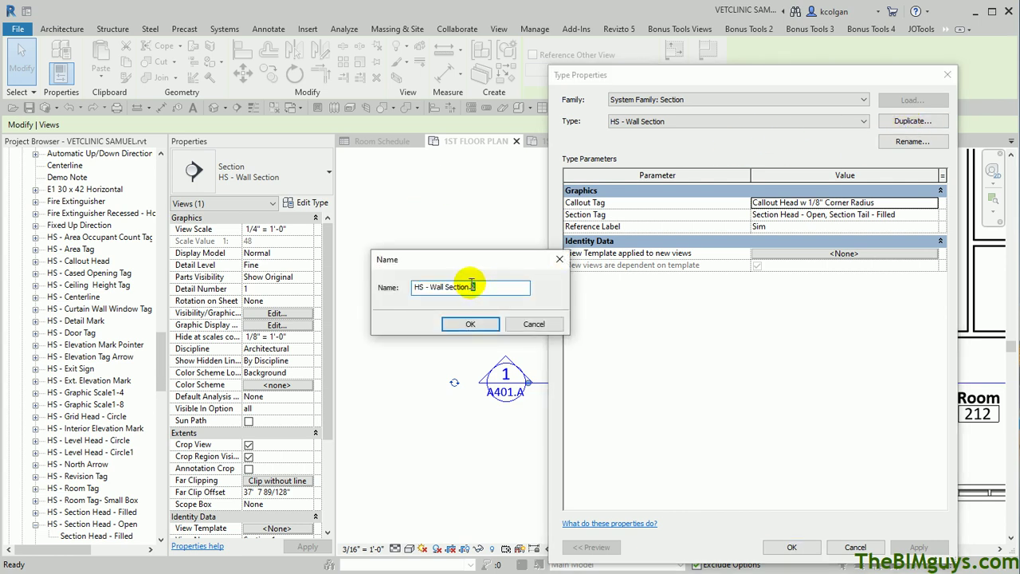
{"action": "type", "text": "Sma"}
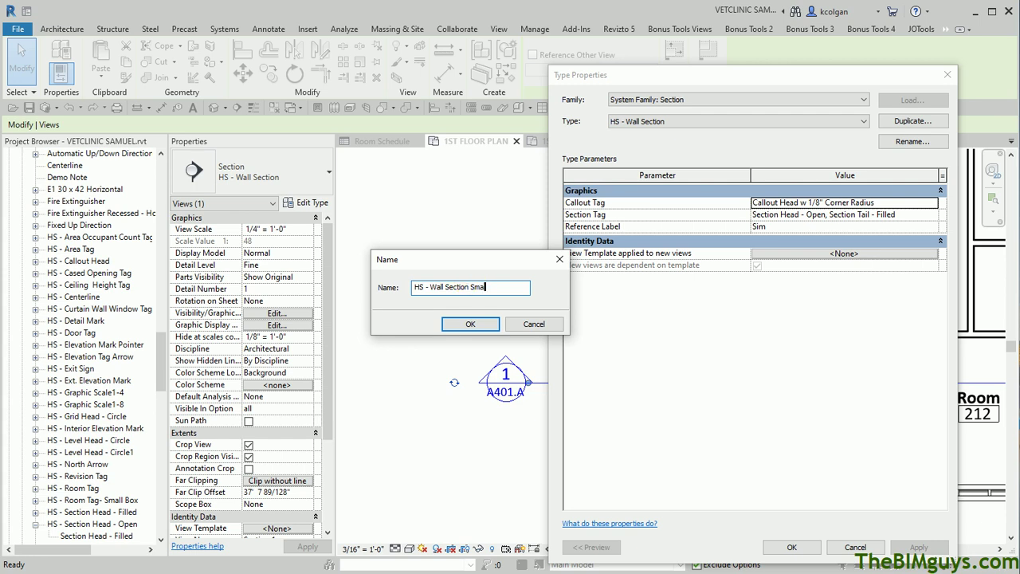
{"action": "type", "text": "ll"}
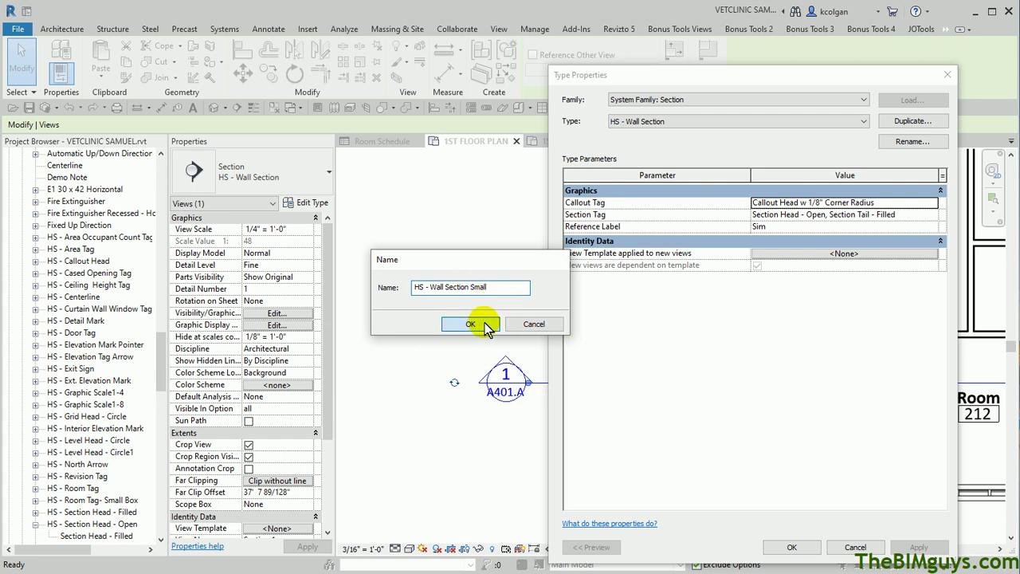
{"action": "left_click", "coordinate": [471, 324]}
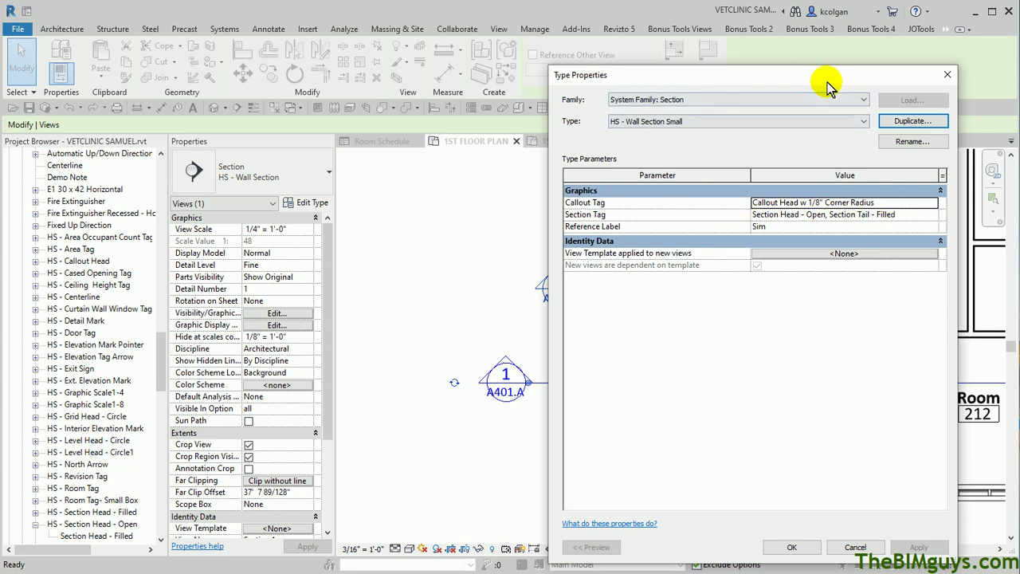
{"action": "left_click_drag", "start_coordinate": [806, 78], "coordinate": [418, 86]}
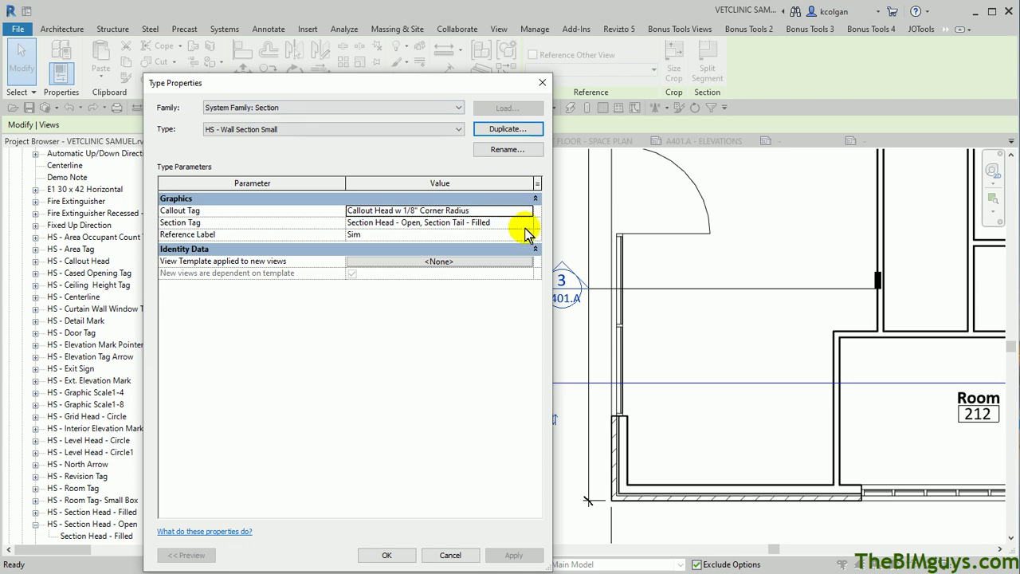
- Duplicate the section tag type, adding 'Small' after Head in the new type's name
{"action": "left_click", "coordinate": [529, 226]}
{"action": "left_click", "coordinate": [528, 227]}
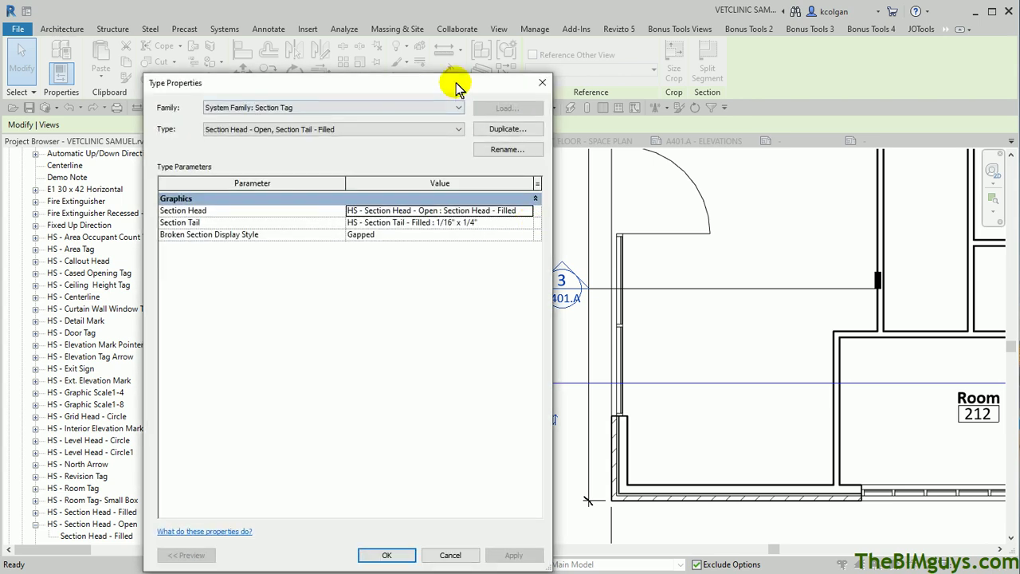
{"action": "left_click_drag", "start_coordinate": [459, 84], "coordinate": [943, 86]}
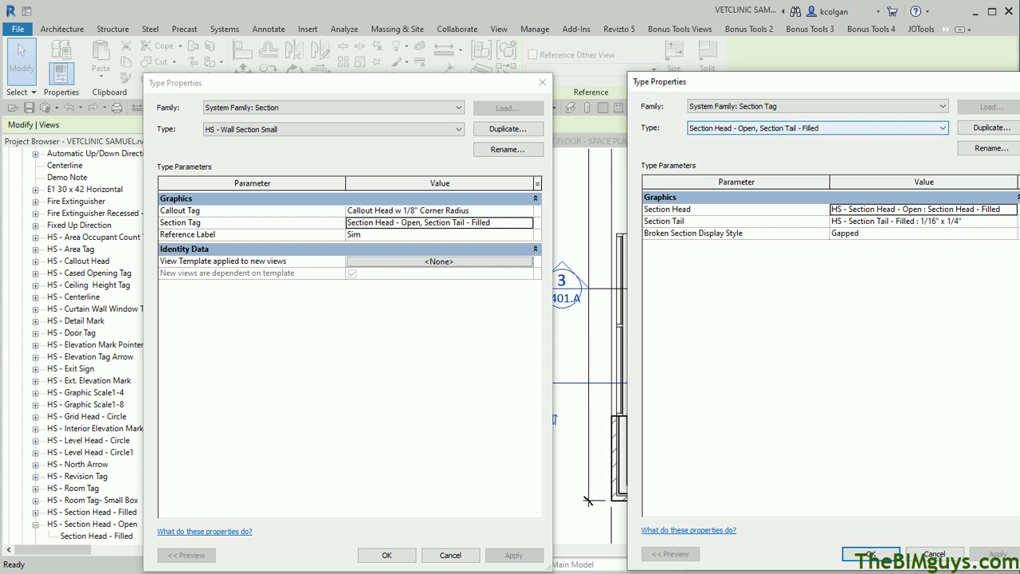
{"action": "left_click", "coordinate": [991, 127]}
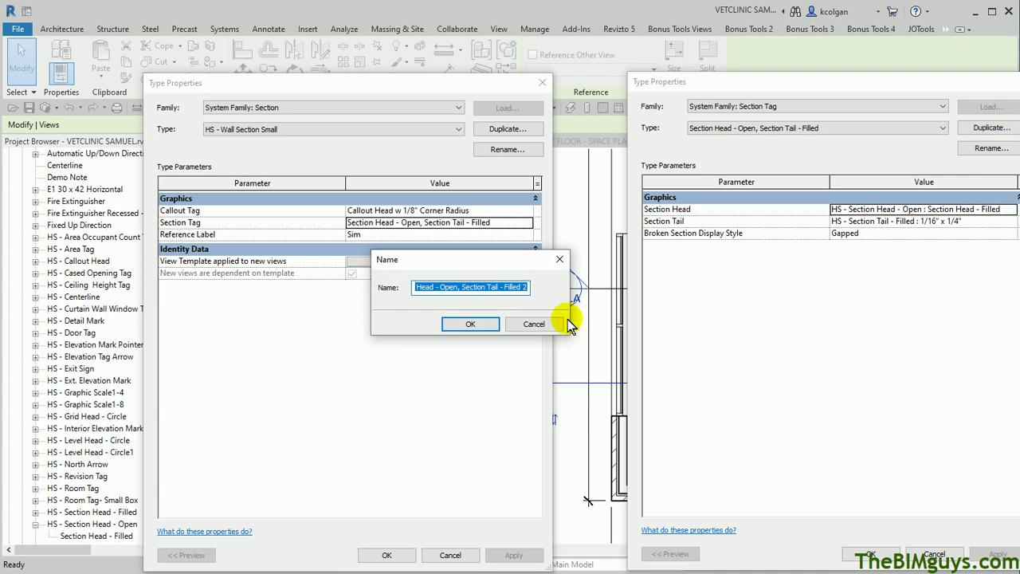
{"action": "left_click", "coordinate": [435, 287]}
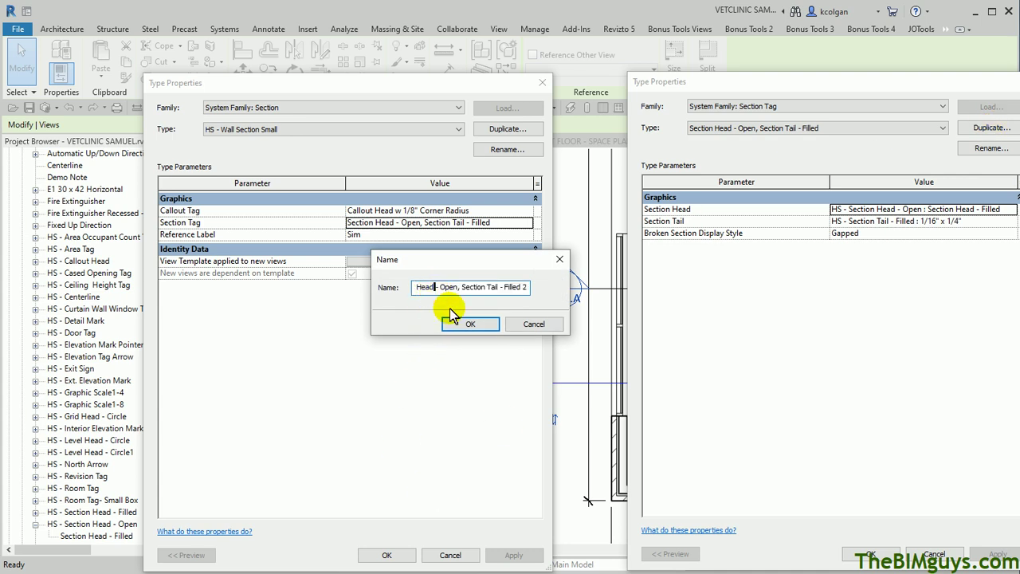
{"action": "type", "text": "Small"}
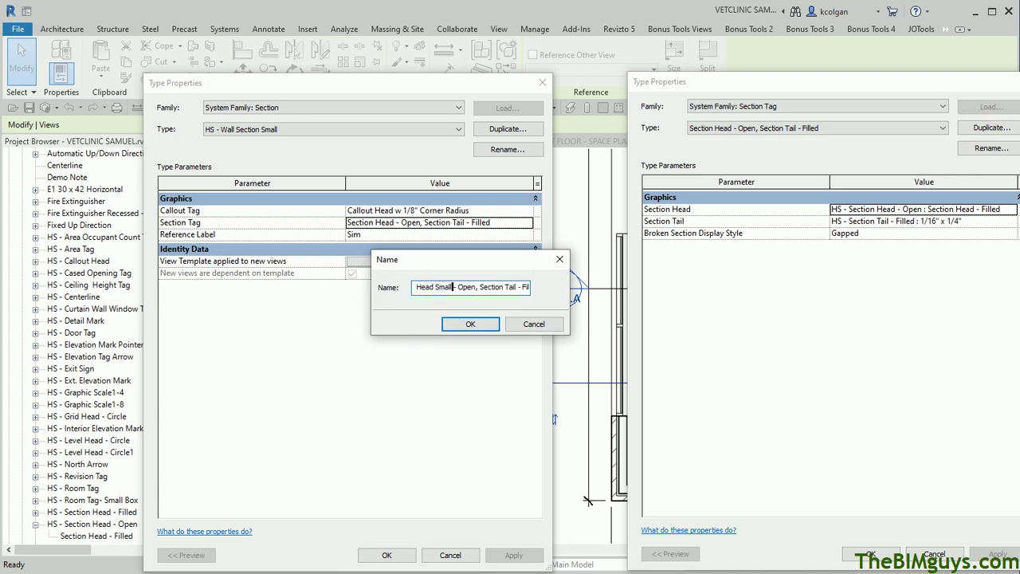
{"action": "left_click", "coordinate": [472, 324]}
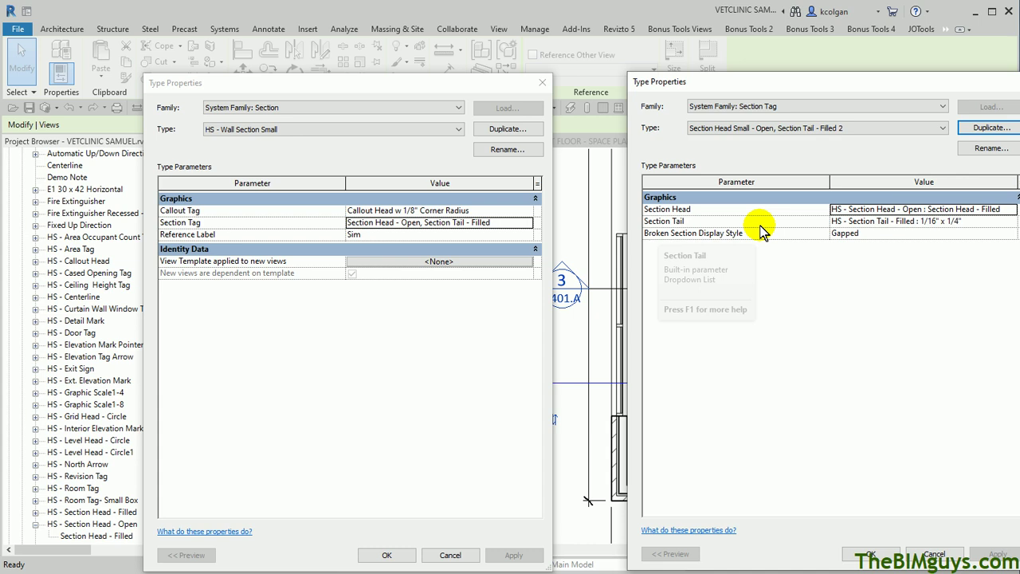
- Give the new tag the HS - Section Head - Open Small head and assign it to HS - Wall Section Small
{"action": "left_click", "coordinate": [1012, 209]}
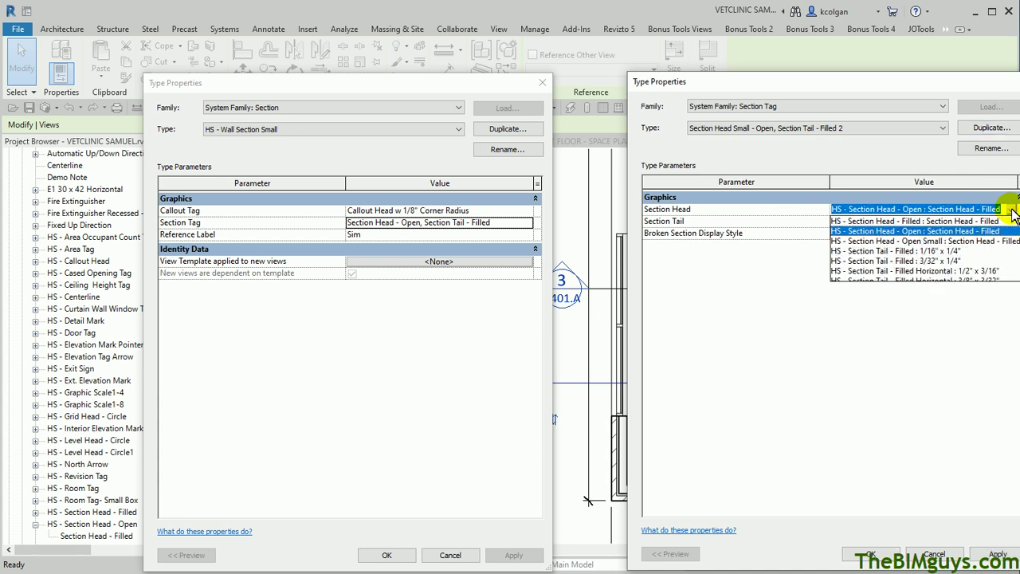
{"action": "scroll", "coordinate": [925, 247], "scroll_direction": "up", "scroll_amount": 1}
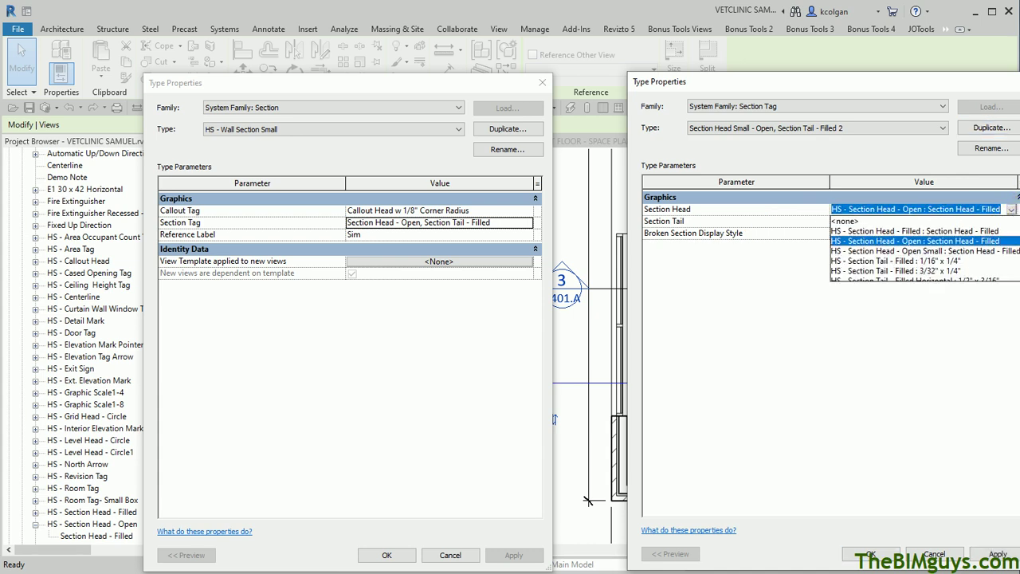
{"action": "scroll", "coordinate": [924, 243], "scroll_direction": "down", "scroll_amount": 2}
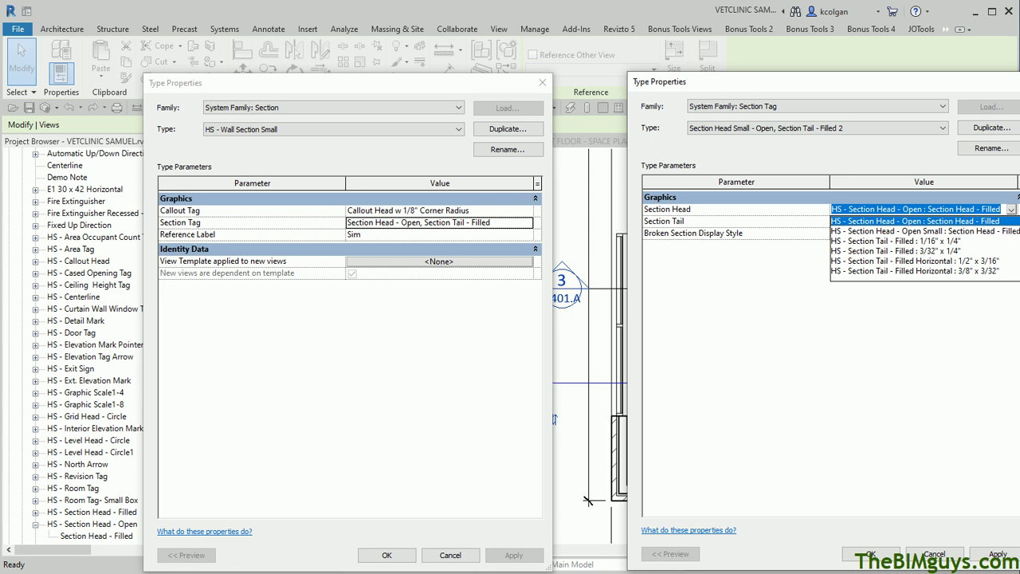
{"action": "left_click", "coordinate": [955, 231]}
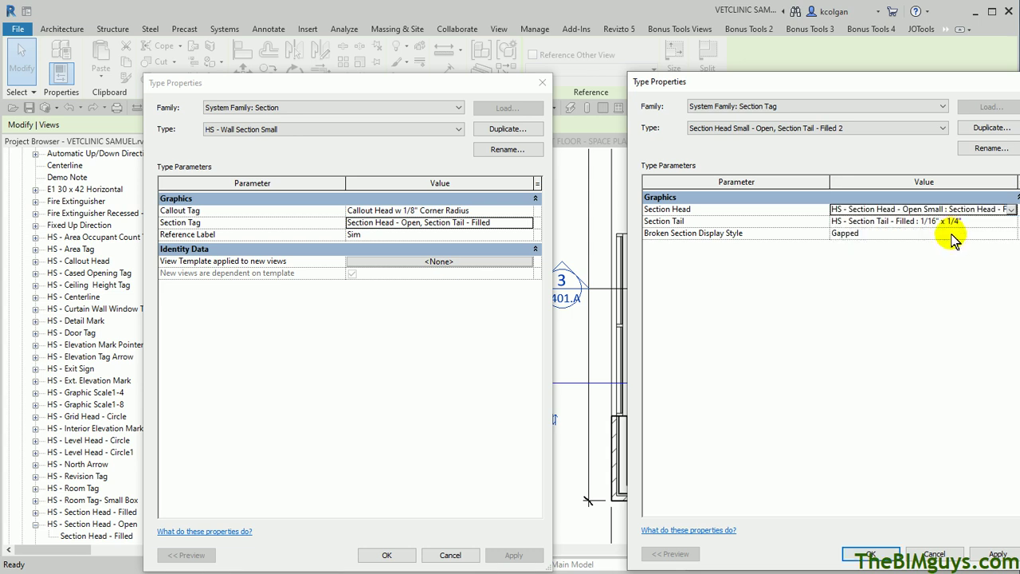
{"action": "left_click", "coordinate": [872, 556]}
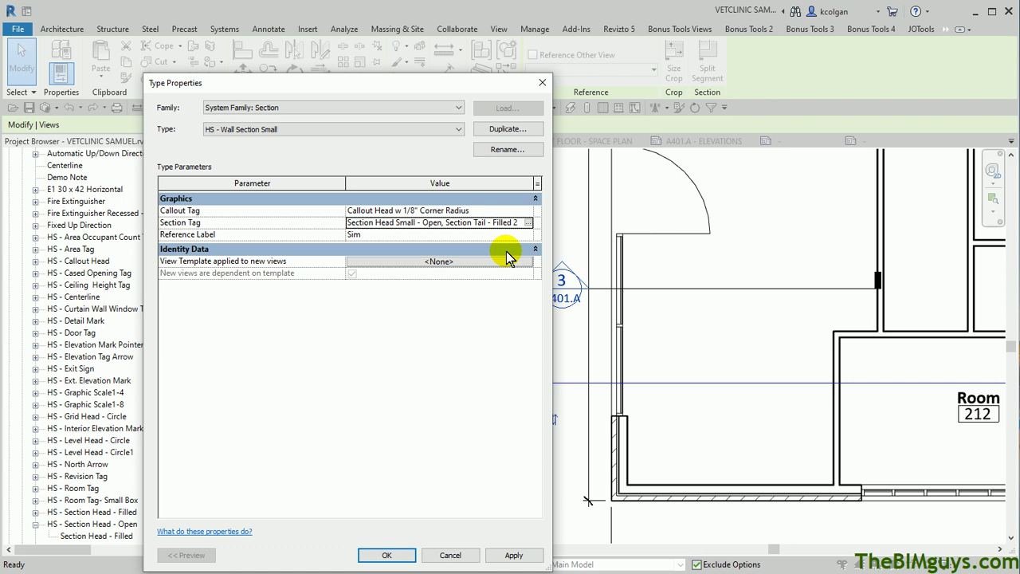
{"action": "left_click", "coordinate": [389, 554]}
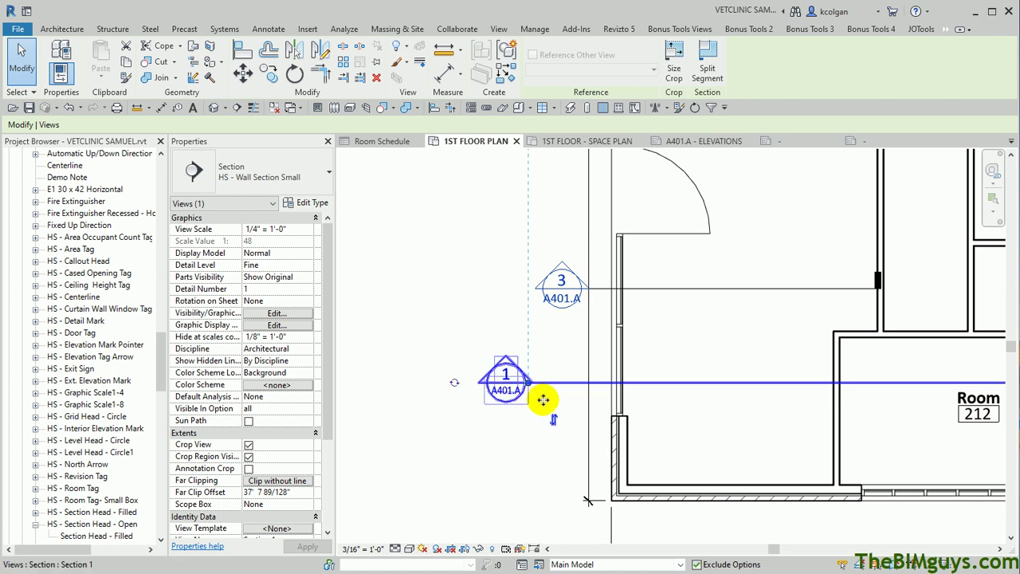
- Change section 3's type to HS - Wall Section Small through the Type Selector
{"action": "left_click", "coordinate": [576, 352]}
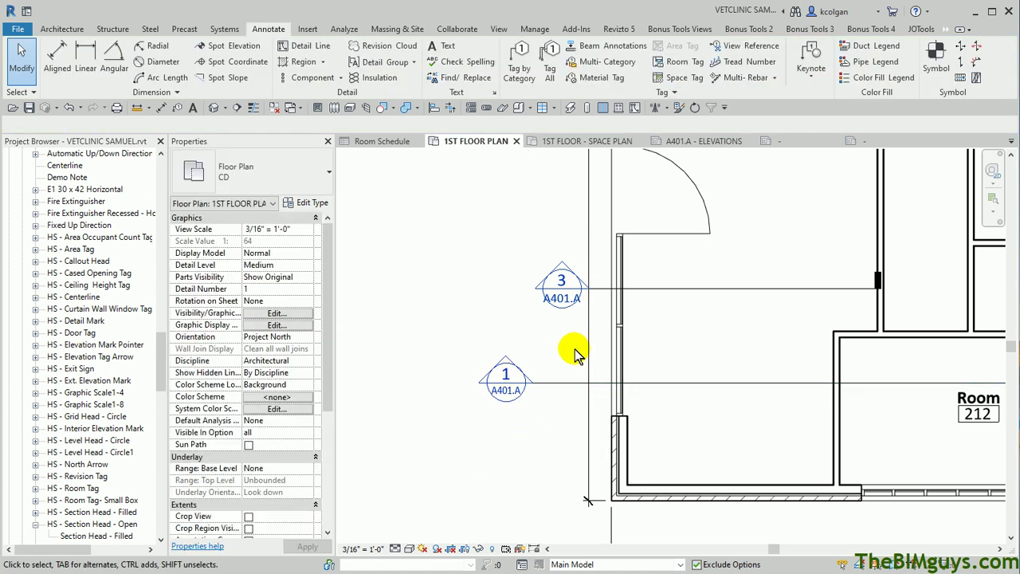
{"action": "left_click", "coordinate": [662, 291]}
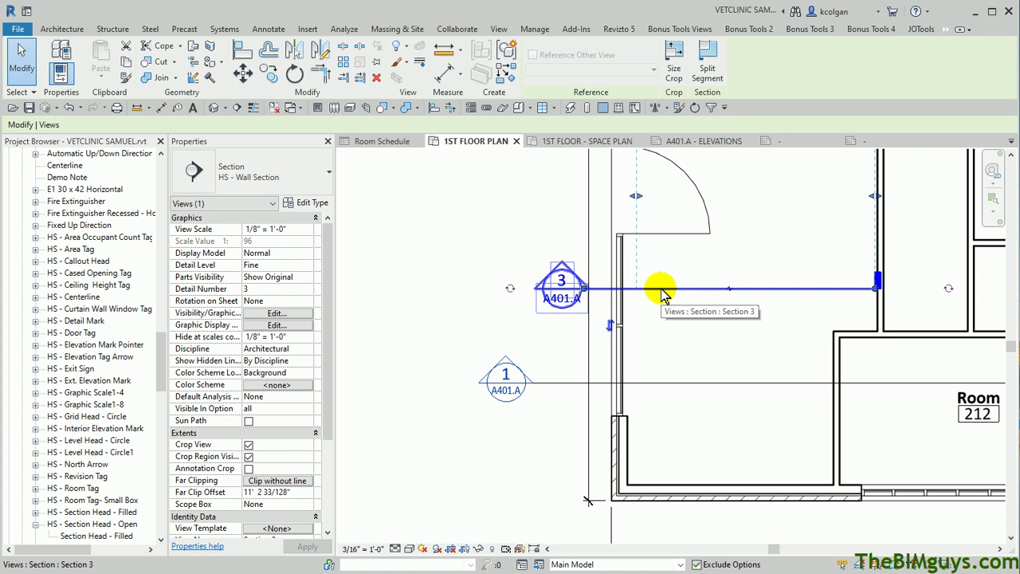
{"action": "left_click", "coordinate": [315, 175]}
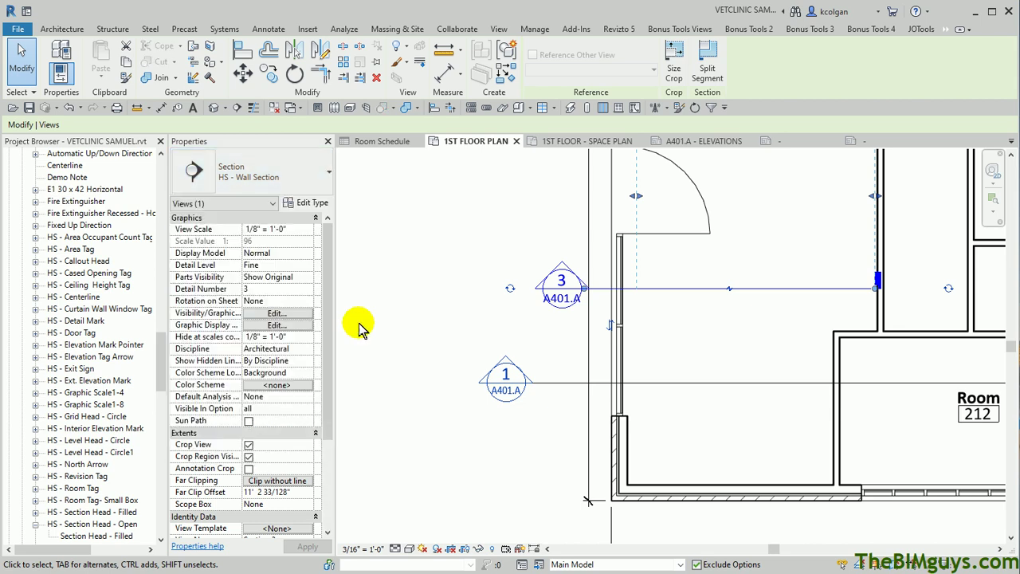
{"action": "left_click", "coordinate": [409, 304]}
{"action": "scroll", "coordinate": [413, 306], "scroll_direction": "down", "scroll_amount": 2}
{"action": "scroll", "coordinate": [379, 335], "scroll_direction": "up", "scroll_amount": 2}
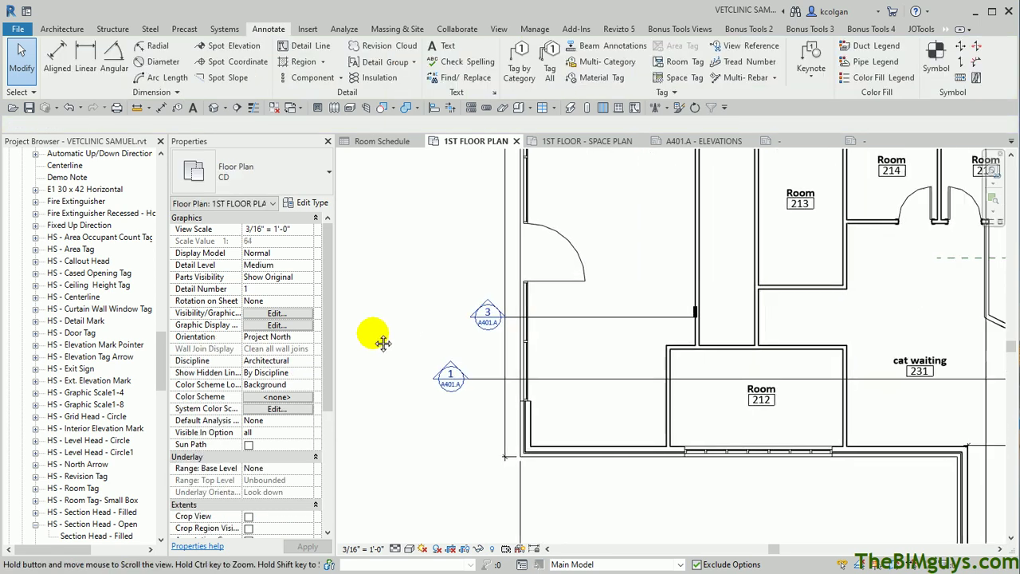
{"action": "scroll", "coordinate": [403, 338], "scroll_direction": "down", "scroll_amount": 3}
{"action": "scroll", "coordinate": [414, 341], "scroll_direction": "up", "scroll_amount": 3}
{"action": "scroll", "coordinate": [412, 340], "scroll_direction": "up", "scroll_amount": 3}
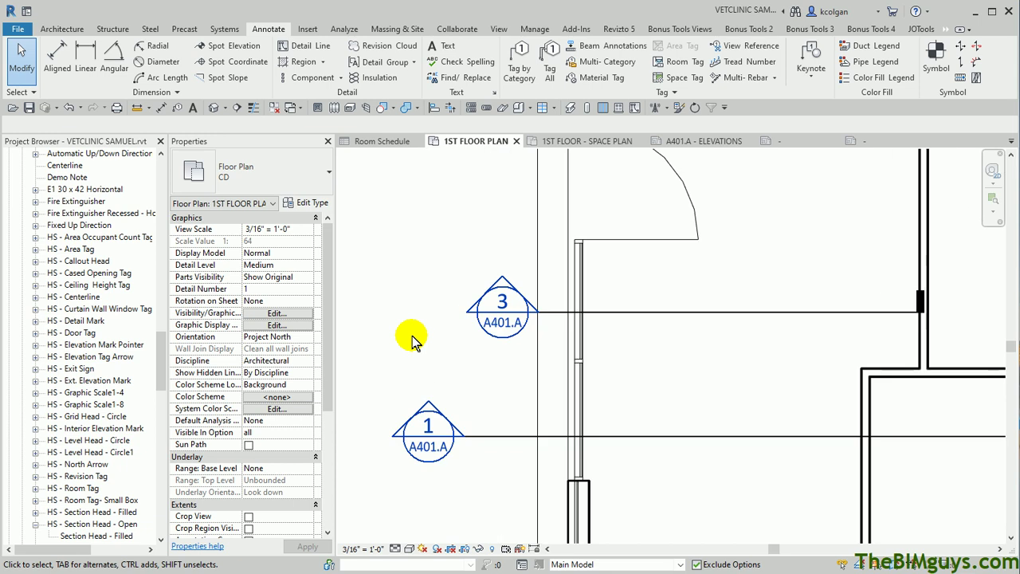
- Switch sections 1 and 3 together to the HS - Wall Section type
{"action": "left_click", "coordinate": [487, 437]}
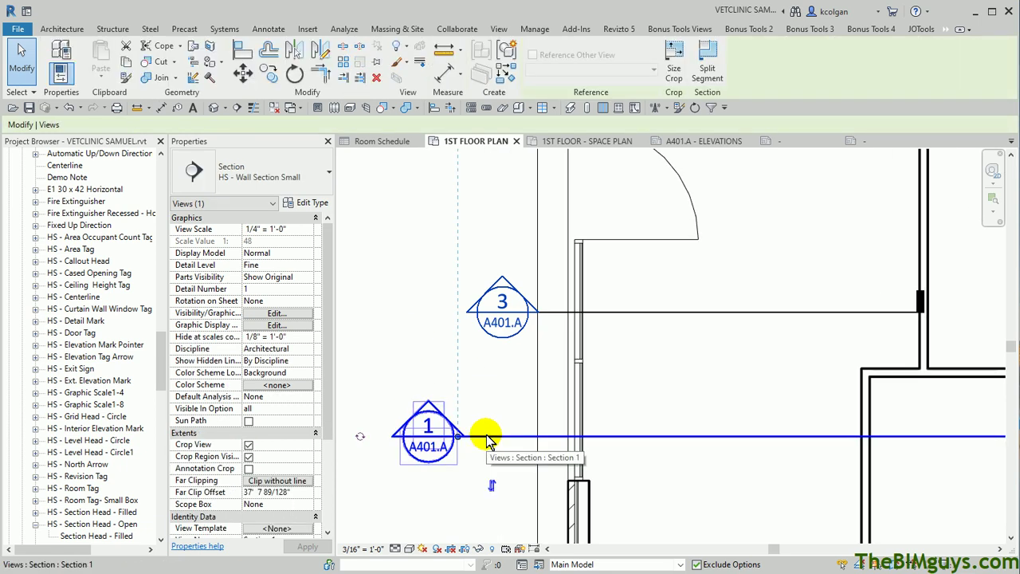
{"action": "left_click", "coordinate": [628, 315]}
{"action": "left_click", "coordinate": [628, 316], "text": "ctrl"}
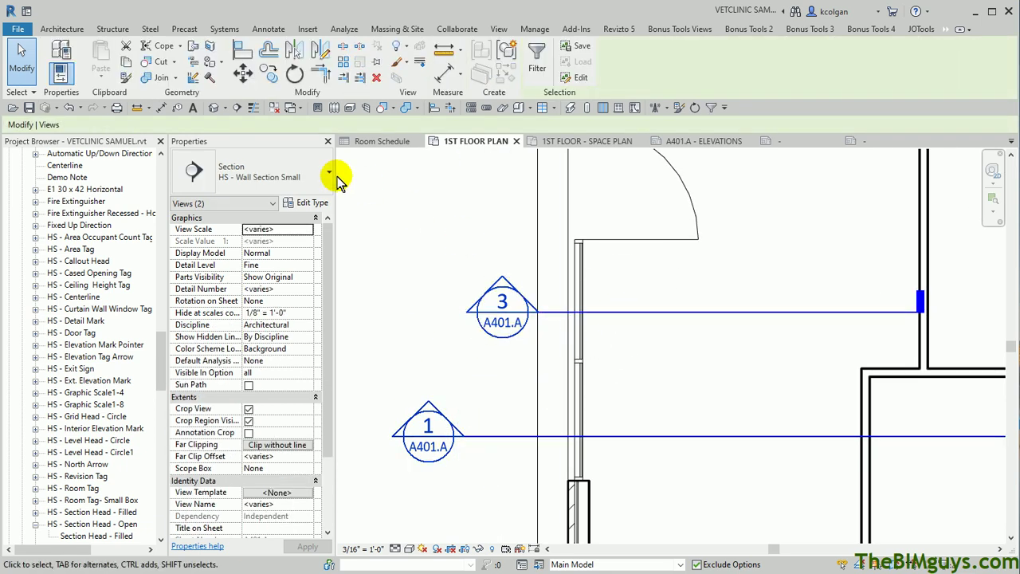
{"action": "left_click", "coordinate": [309, 176]}
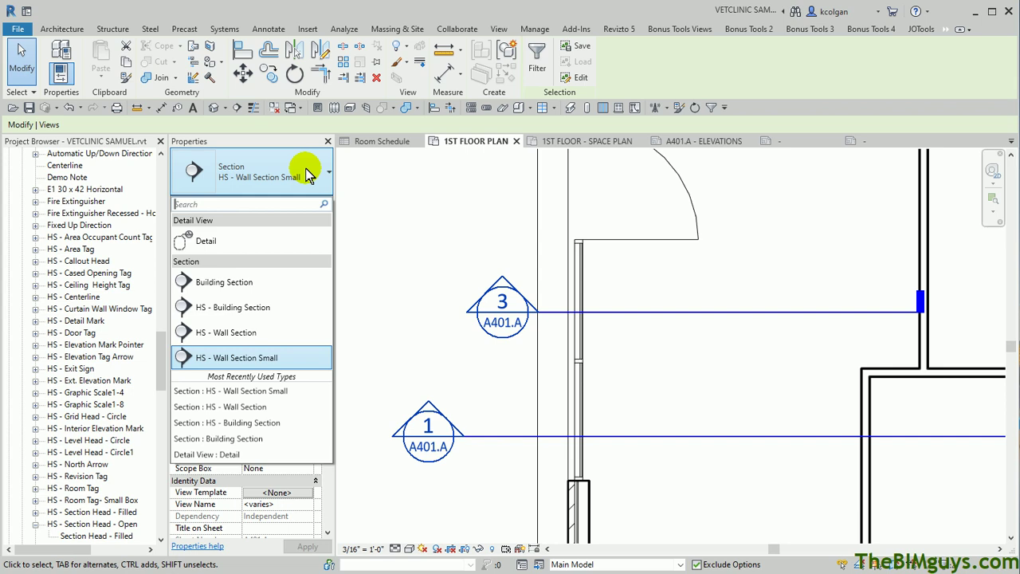
{"action": "left_click", "coordinate": [303, 331]}
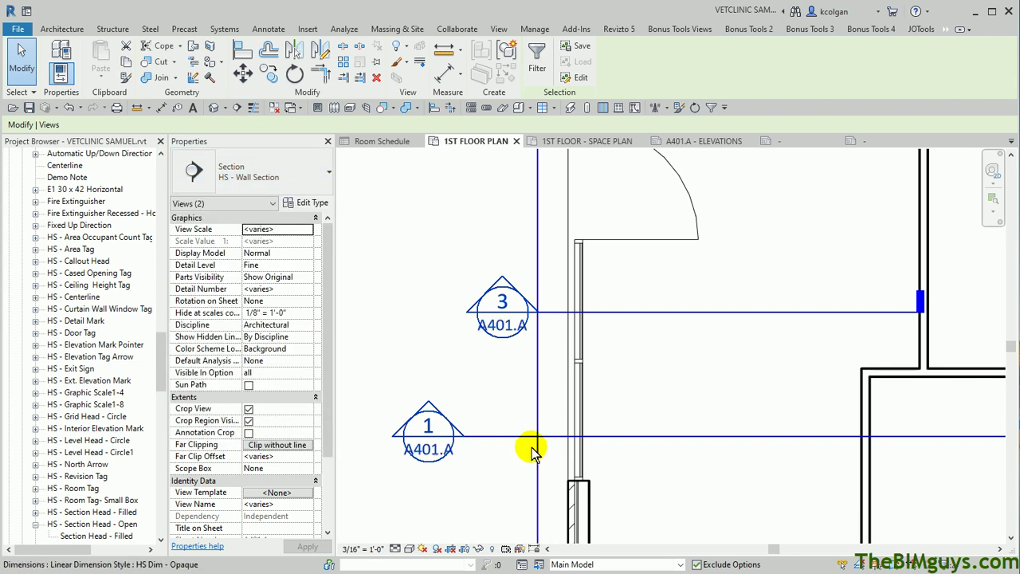
{"action": "left_click", "coordinate": [496, 408]}
- Select all instances of section 1's type in the entire project and review the type list
{"action": "left_click", "coordinate": [493, 437]}
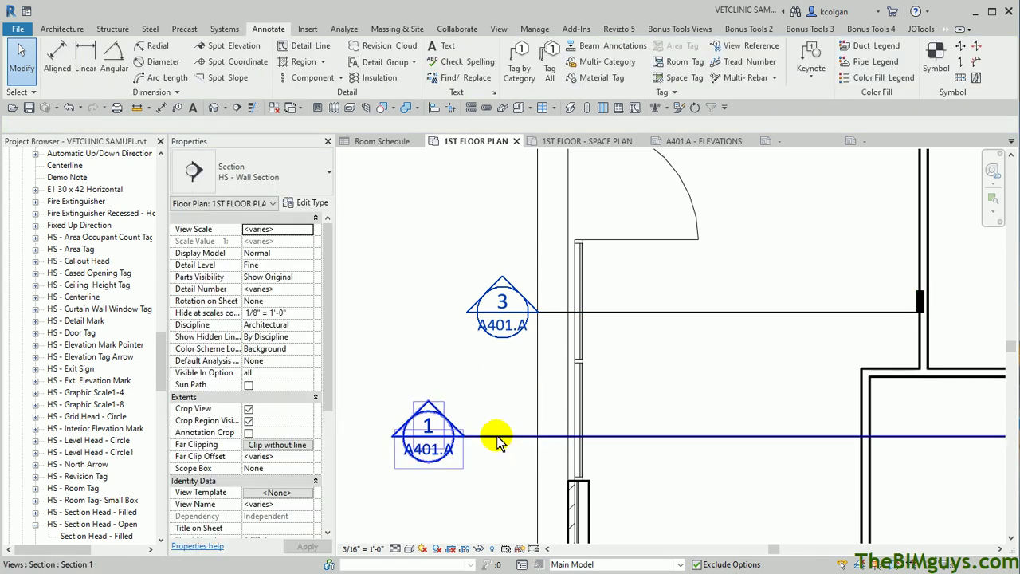
{"action": "right_click", "coordinate": [497, 439]}
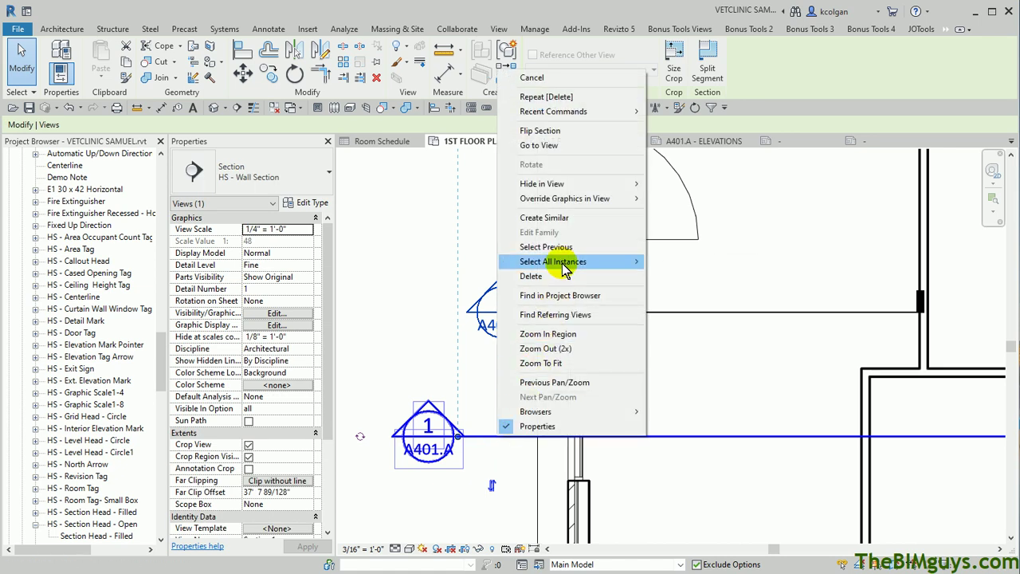
{"action": "mouse_move", "coordinate": [564, 269]}
{"action": "left_click", "coordinate": [682, 275]}
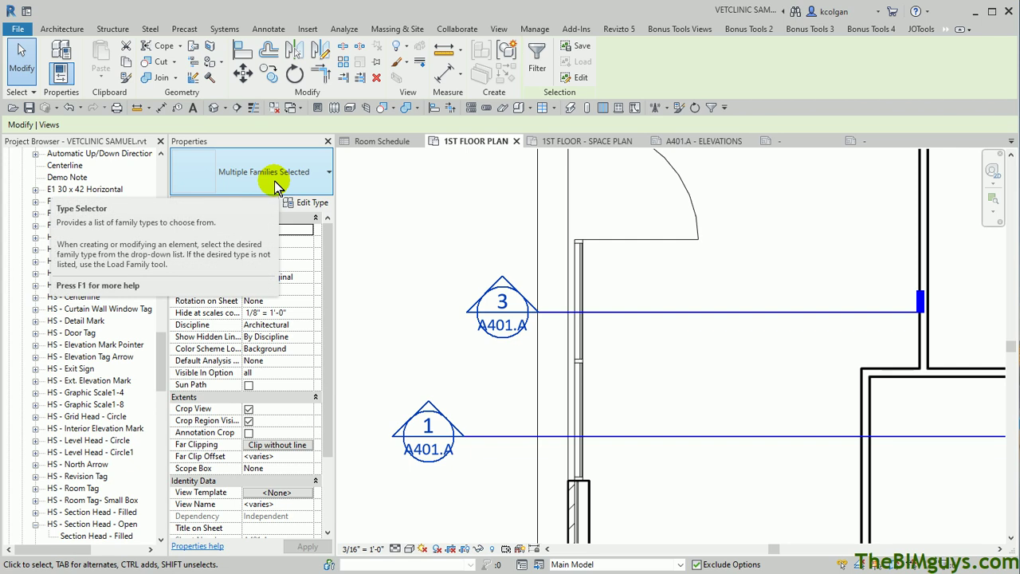
{"action": "left_click", "coordinate": [318, 180]}
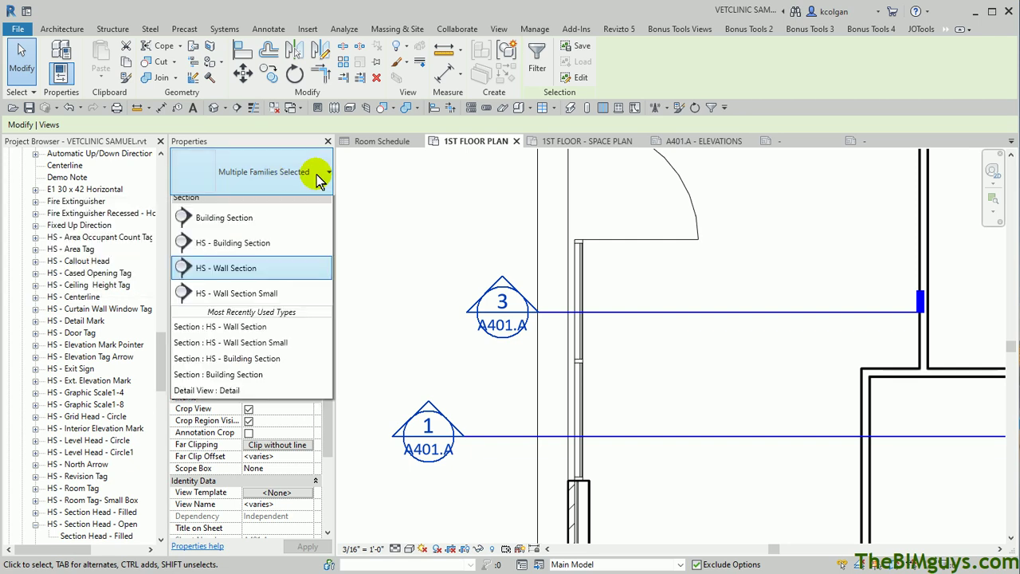
{"action": "left_click", "coordinate": [366, 209]}
{"action": "left_click", "coordinate": [424, 247]}
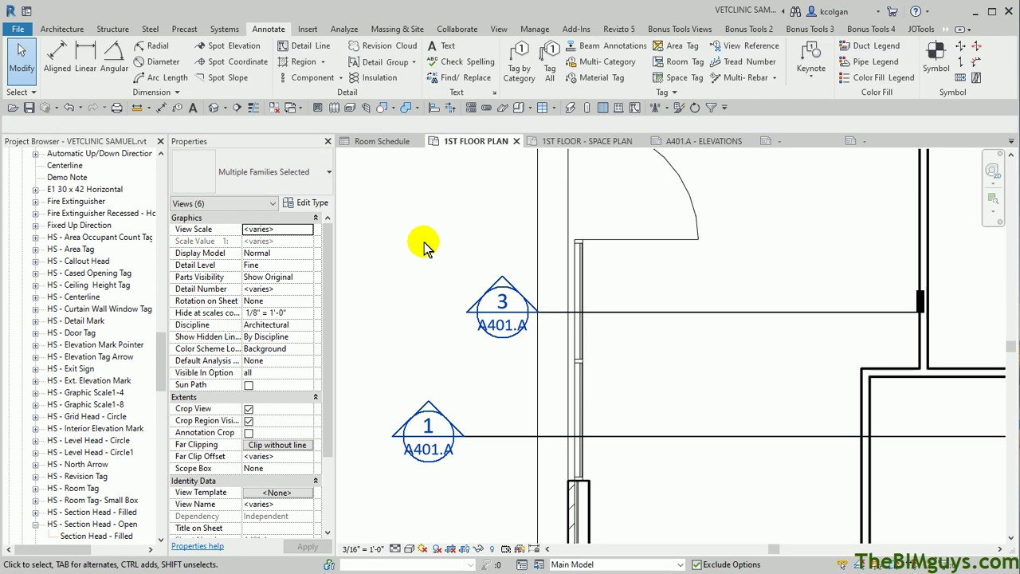
- Change section 3 to the HS - Building Section type
{"action": "left_click", "coordinate": [664, 313]}
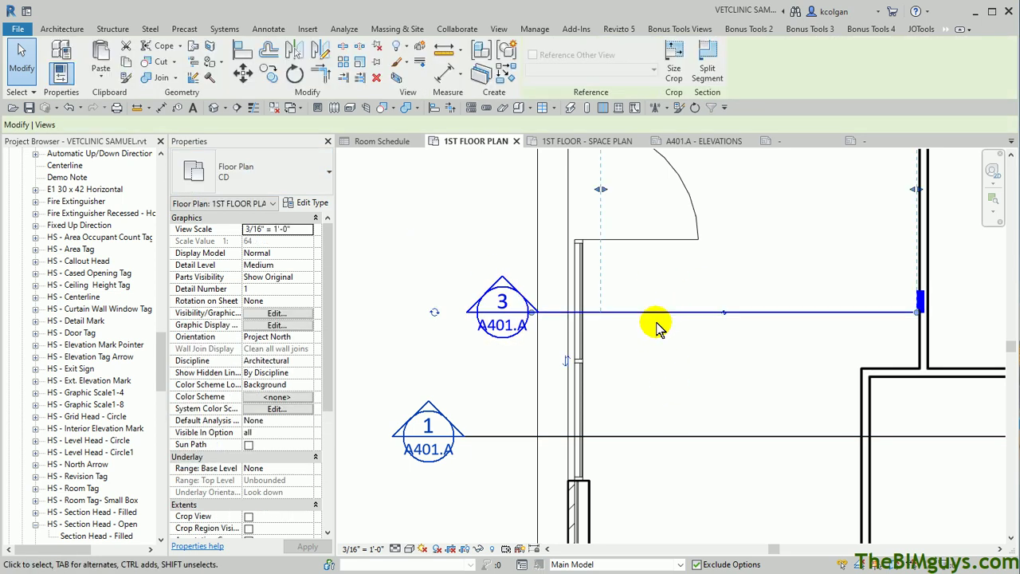
{"action": "left_click", "coordinate": [320, 175]}
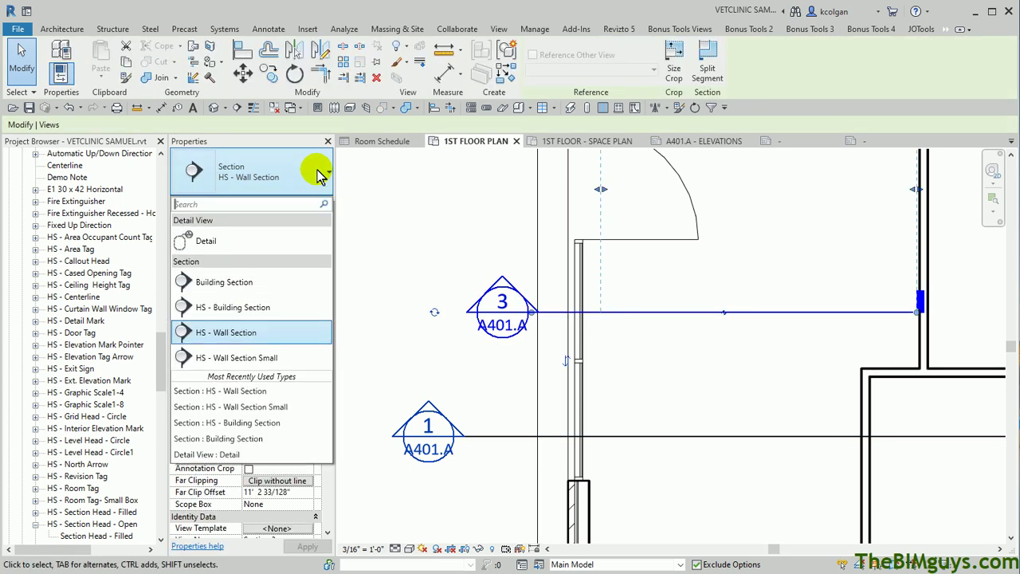
{"action": "left_click", "coordinate": [292, 309]}
{"action": "left_click", "coordinate": [413, 204]}
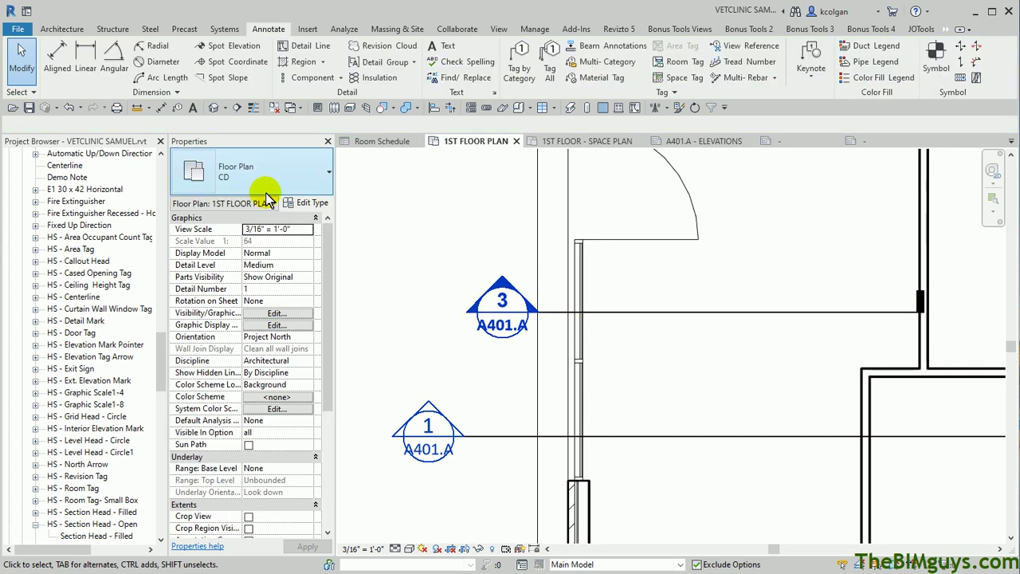
- Select all four project-wide instances of section 1's type and change their section type
{"action": "left_click", "coordinate": [505, 437]}
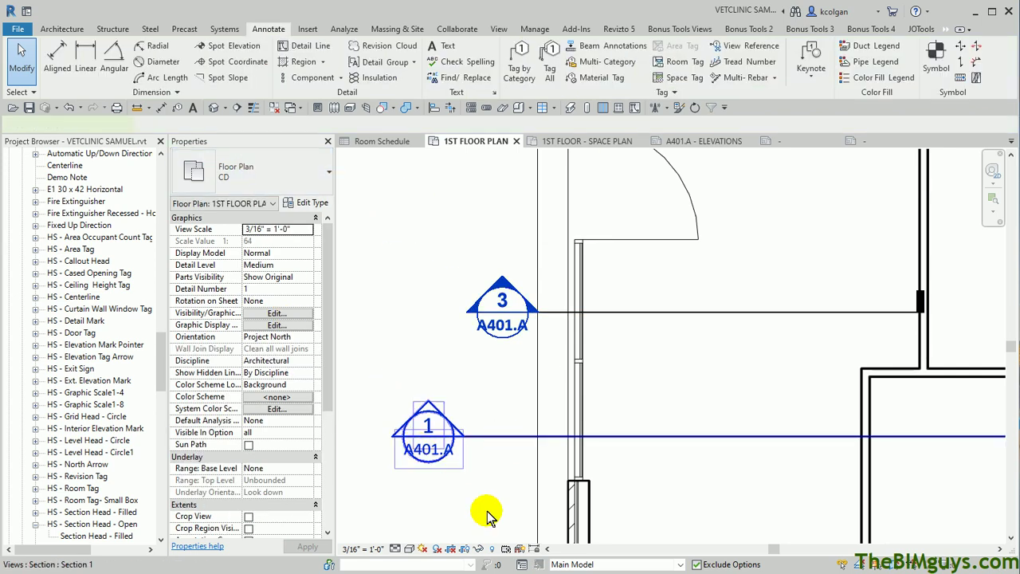
{"action": "right_click", "coordinate": [486, 436]}
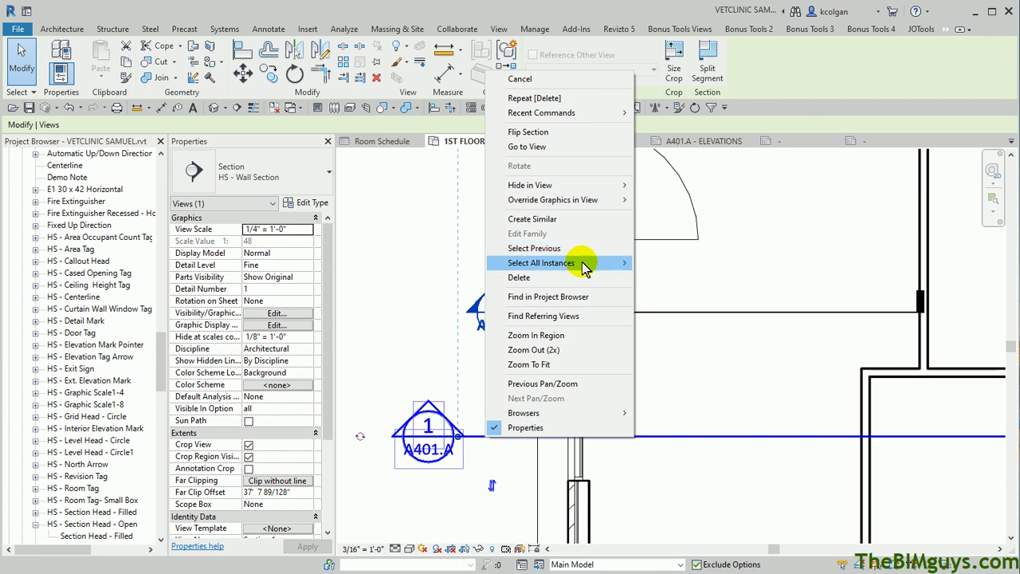
{"action": "mouse_move", "coordinate": [580, 264]}
{"action": "left_click", "coordinate": [697, 278]}
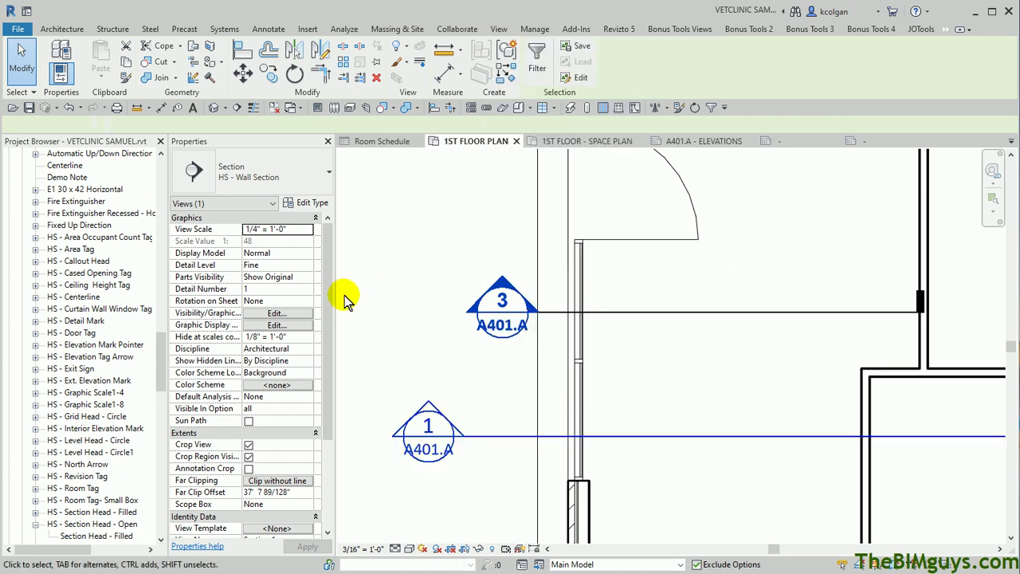
{"action": "scroll", "coordinate": [494, 437], "scroll_direction": "down", "scroll_amount": 6}
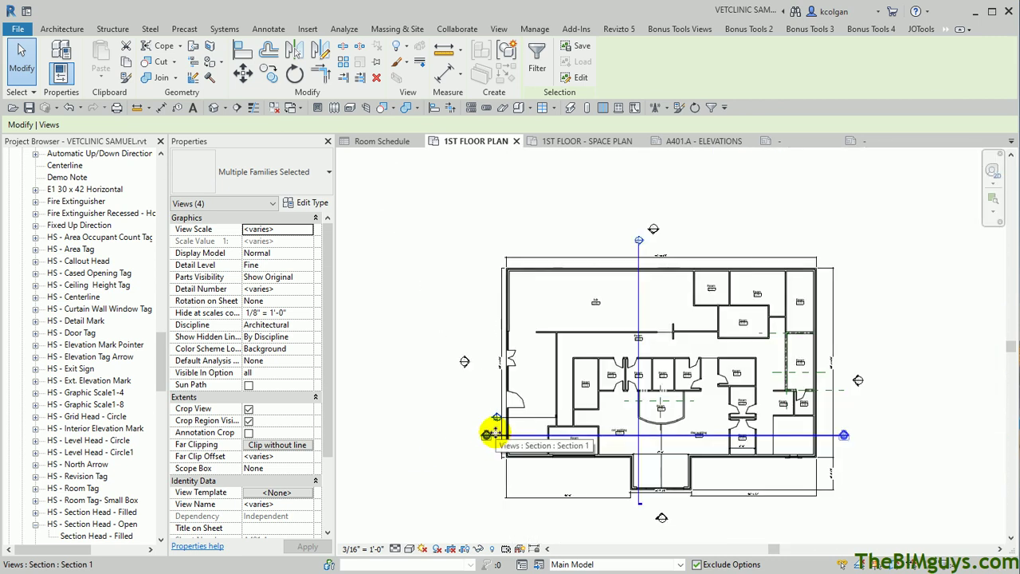
{"action": "left_click", "coordinate": [321, 176]}
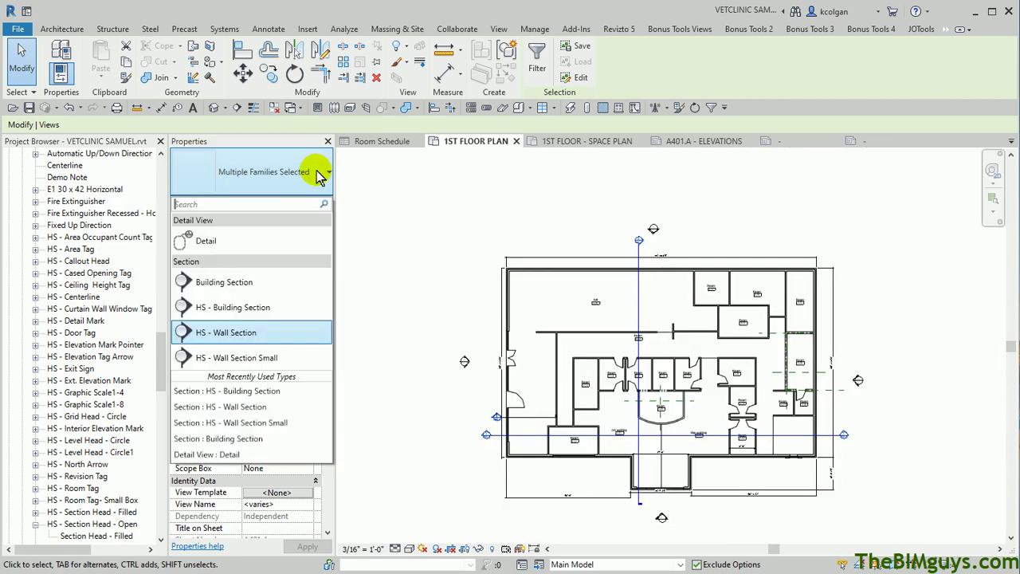
{"action": "left_click", "coordinate": [298, 358]}
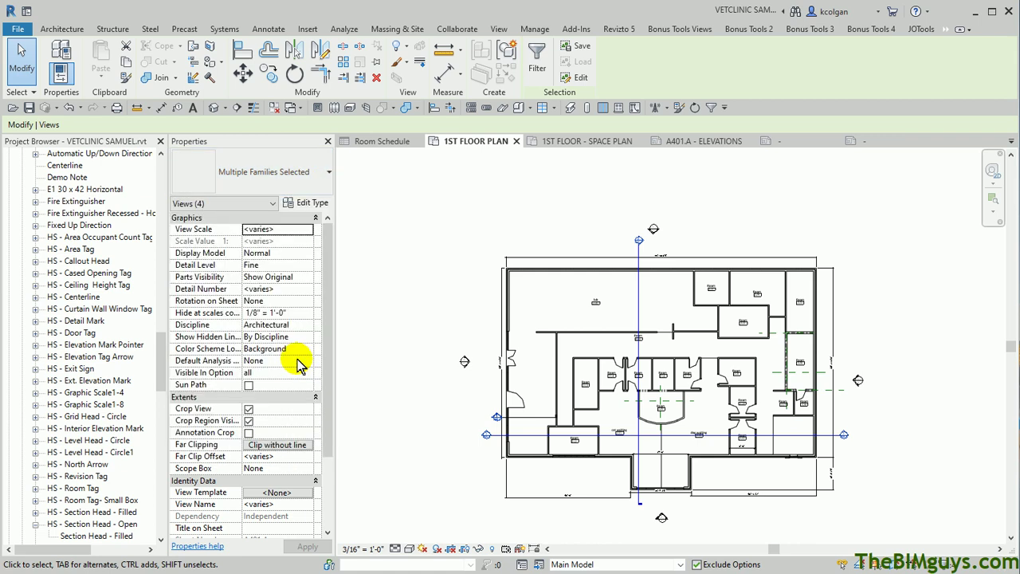
{"action": "left_click", "coordinate": [462, 467]}
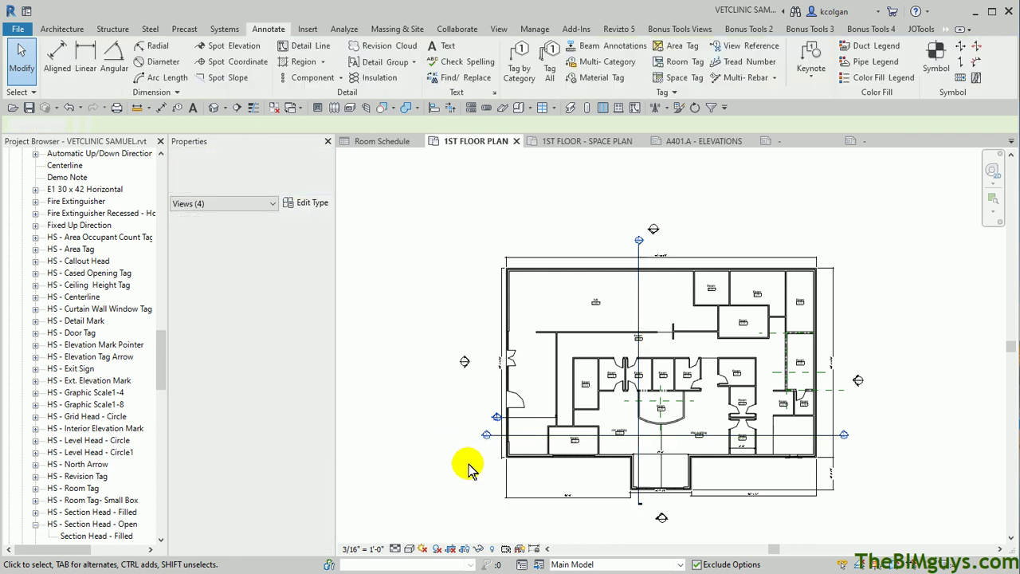
{"action": "scroll", "coordinate": [479, 451], "scroll_direction": "up", "scroll_amount": 2}
{"action": "scroll", "coordinate": [479, 451], "scroll_direction": "up", "scroll_amount": 3}
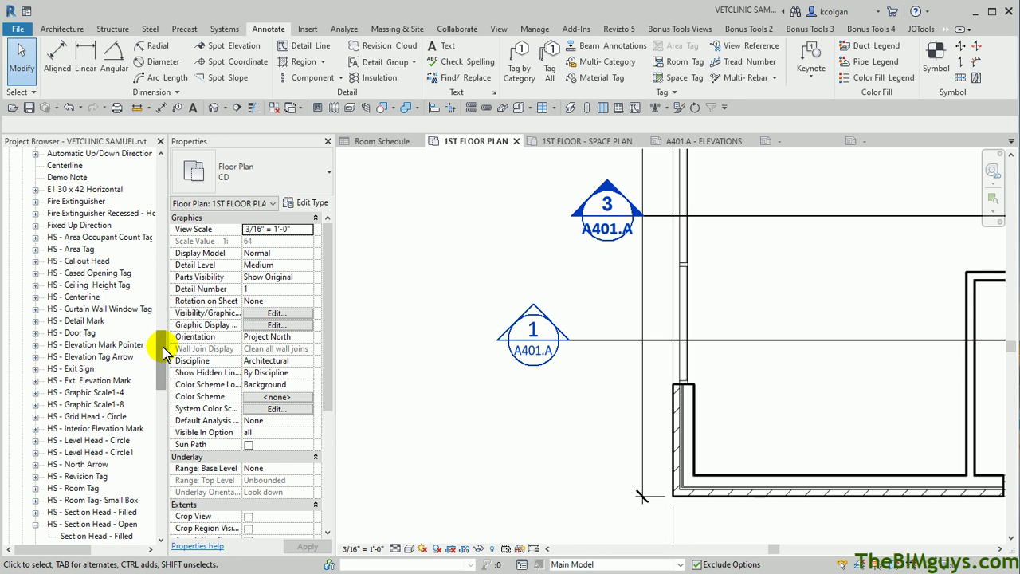
- Prefix the ELEVATIONS sheet number with B12- to make B12-A401.A, then return to the 1ST FLOOR PLAN
{"action": "left_click", "coordinate": [697, 141]}
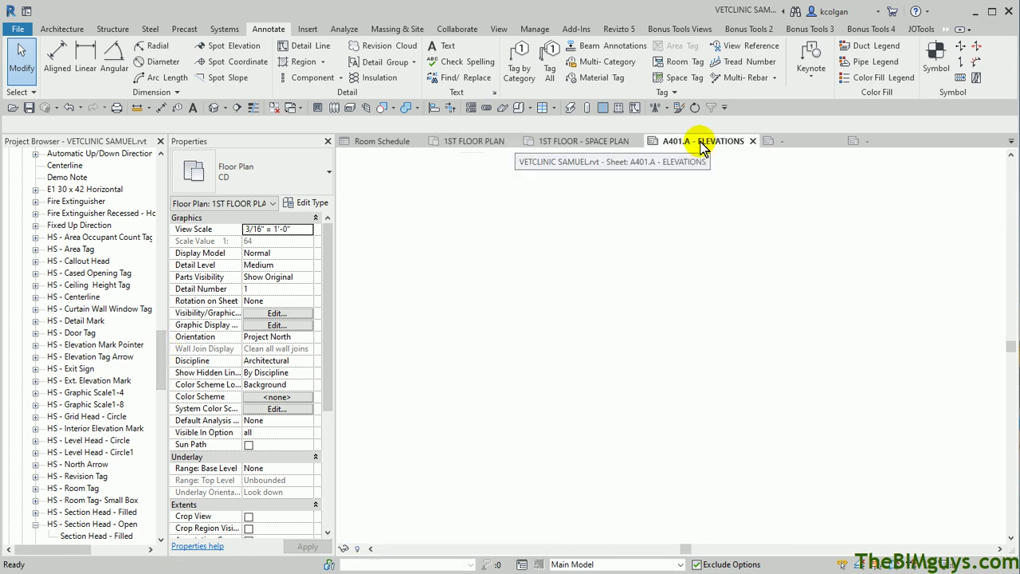
{"action": "left_click", "coordinate": [804, 531]}
{"action": "left_click", "coordinate": [801, 532]}
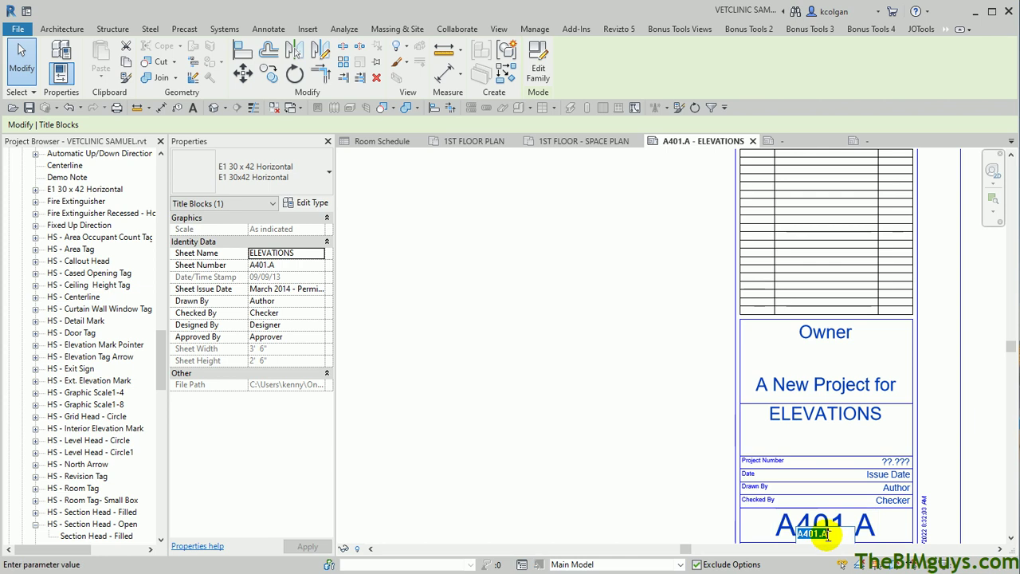
{"action": "left_click", "coordinate": [801, 534]}
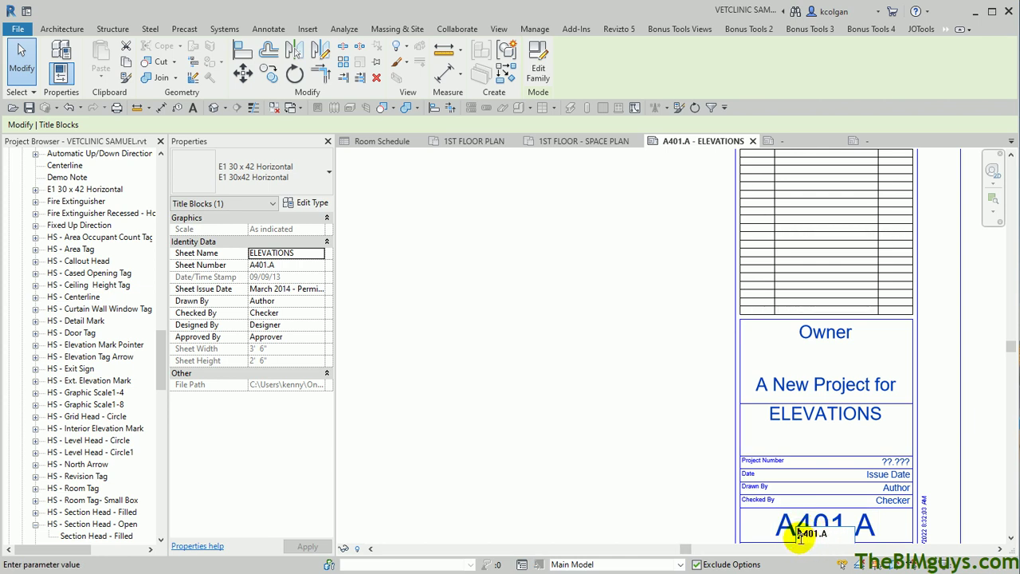
{"action": "type", "text": "b-12"}
{"action": "left_click", "coordinate": [800, 534]}
{"action": "type", "text": "B12-"}
{"action": "left_click", "coordinate": [657, 422]}
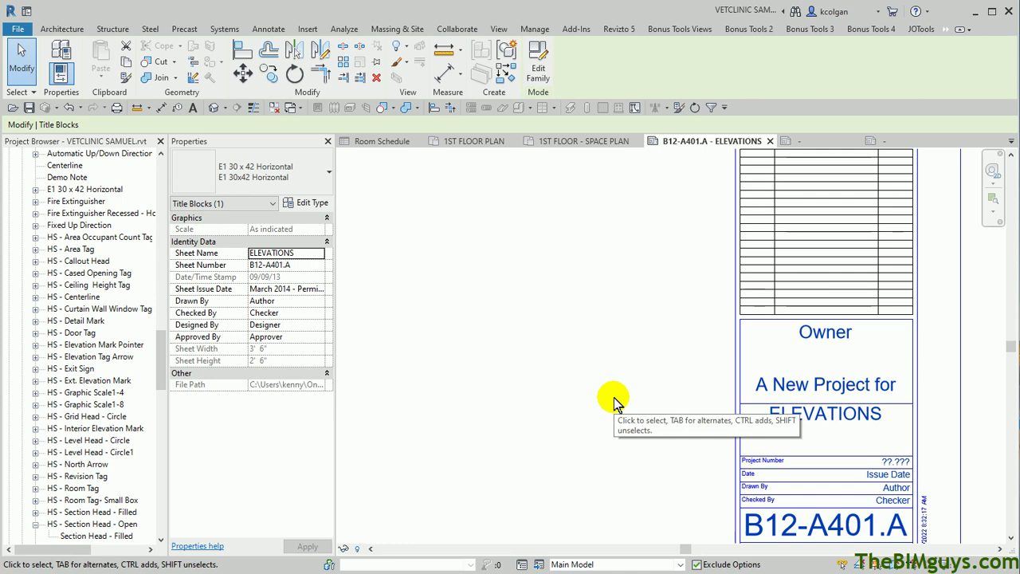
{"action": "scroll", "coordinate": [613, 396], "scroll_direction": "down", "scroll_amount": 1}
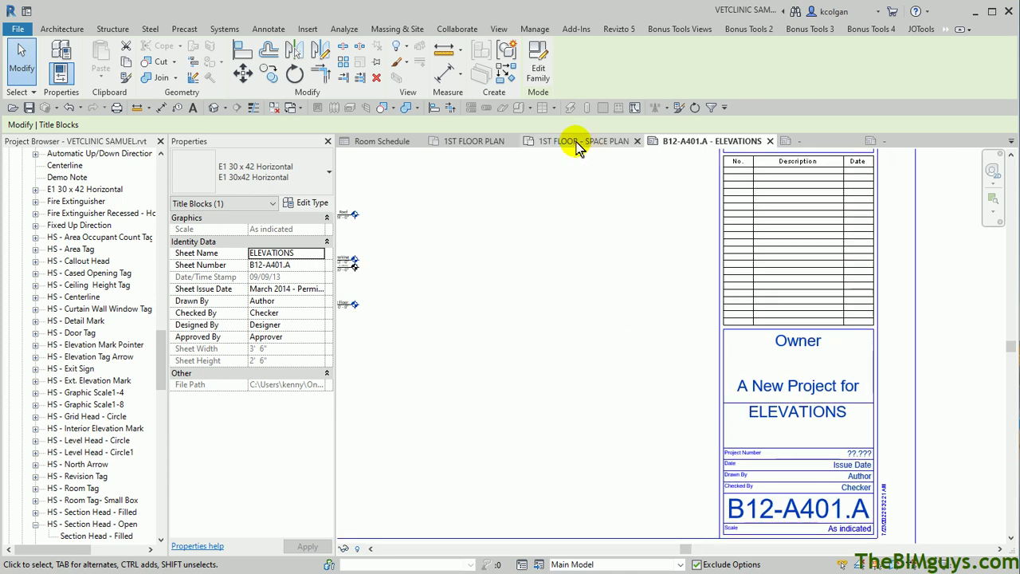
{"action": "left_click", "coordinate": [478, 141]}
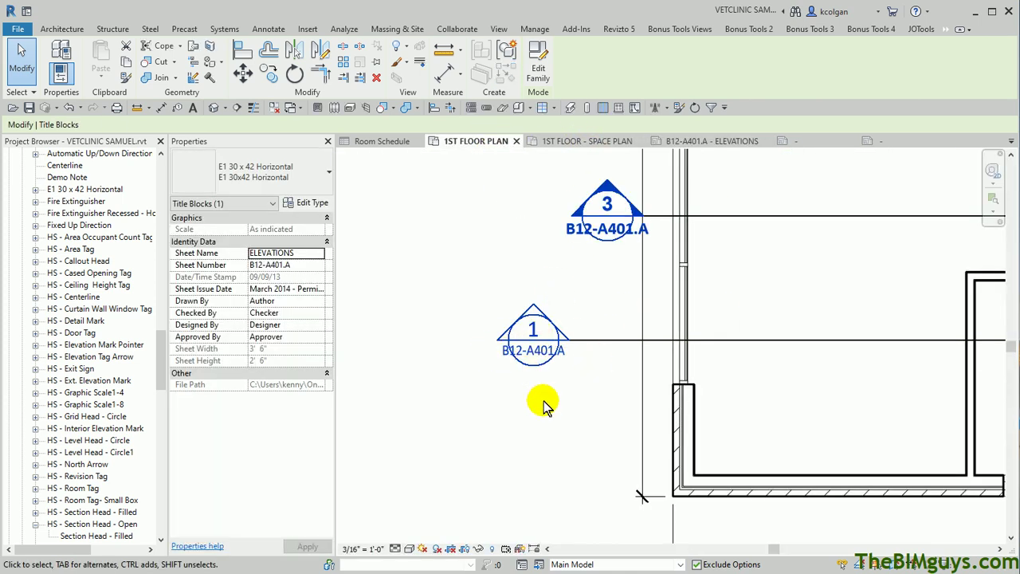
- Flip section 1 in the 1ST FLOOR PLAN so its head faces downward
{"action": "left_click", "coordinate": [610, 341]}
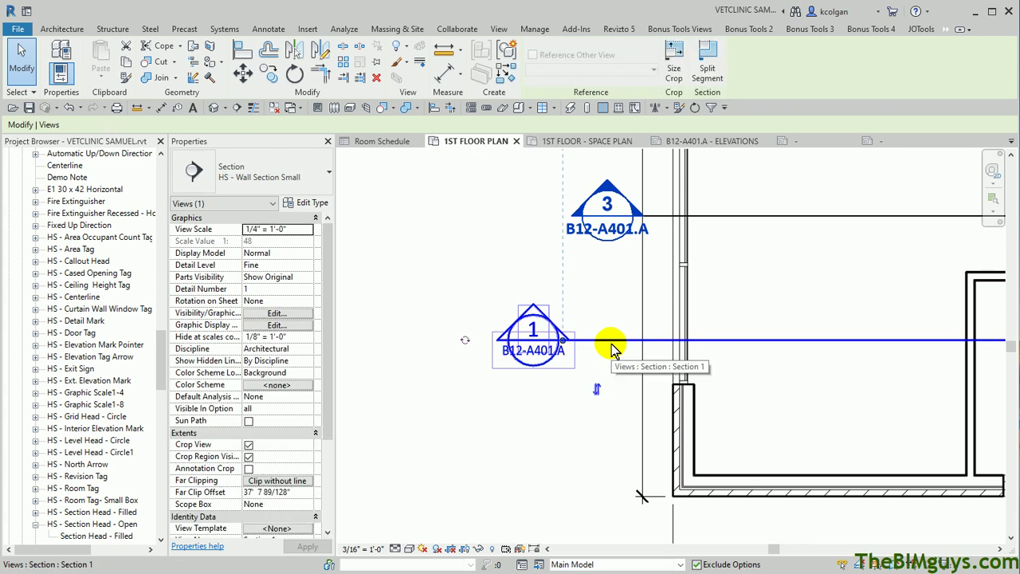
{"action": "left_click", "coordinate": [596, 388]}
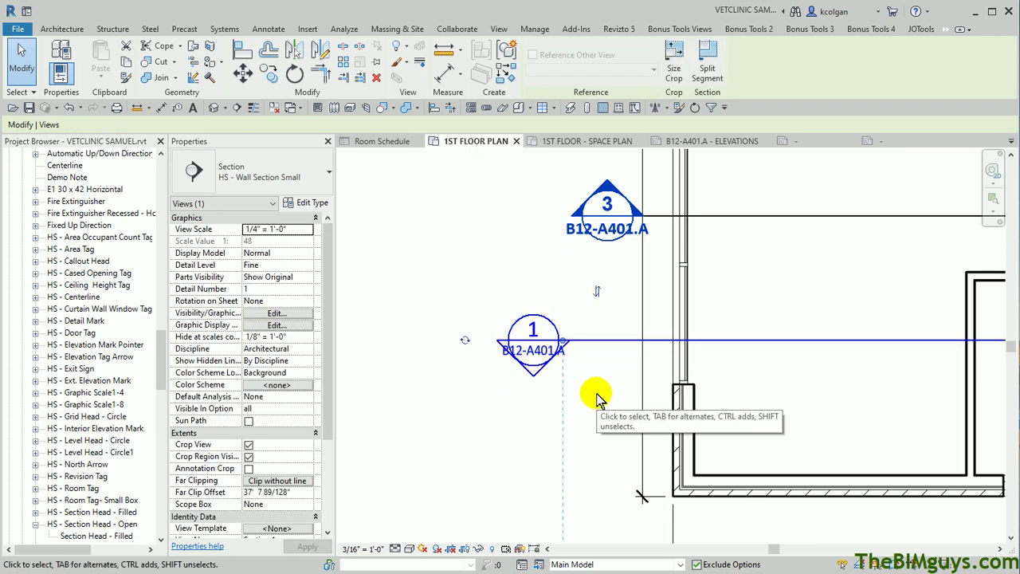
{"action": "left_click", "coordinate": [597, 394]}
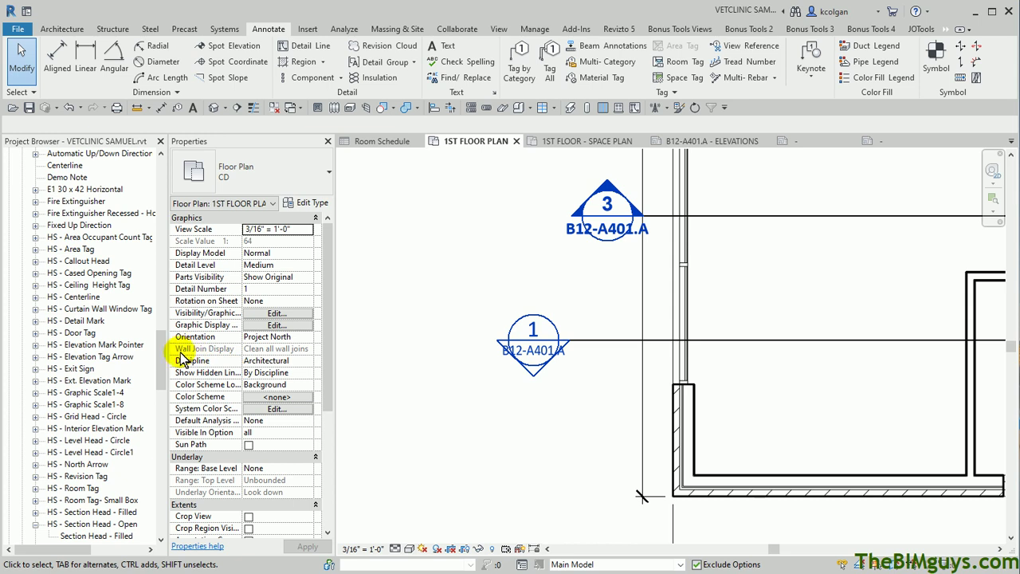
- Edit the HS - Section Head - Open Small family from the Project Browser, declining the save reminder
{"action": "left_click_drag", "start_coordinate": [164, 349], "coordinate": [165, 372]}
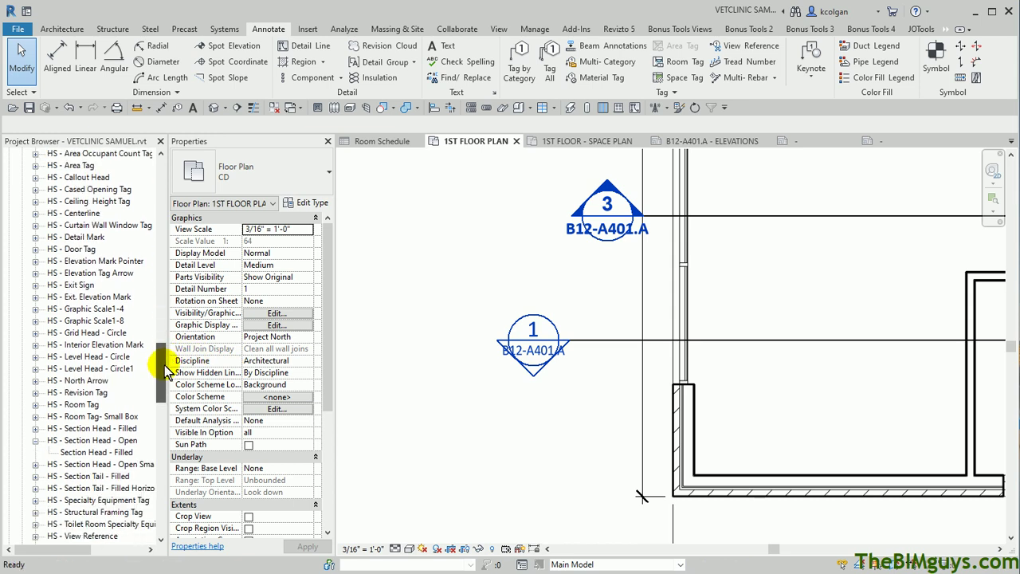
{"action": "left_click", "coordinate": [137, 464]}
{"action": "right_click", "coordinate": [141, 468]}
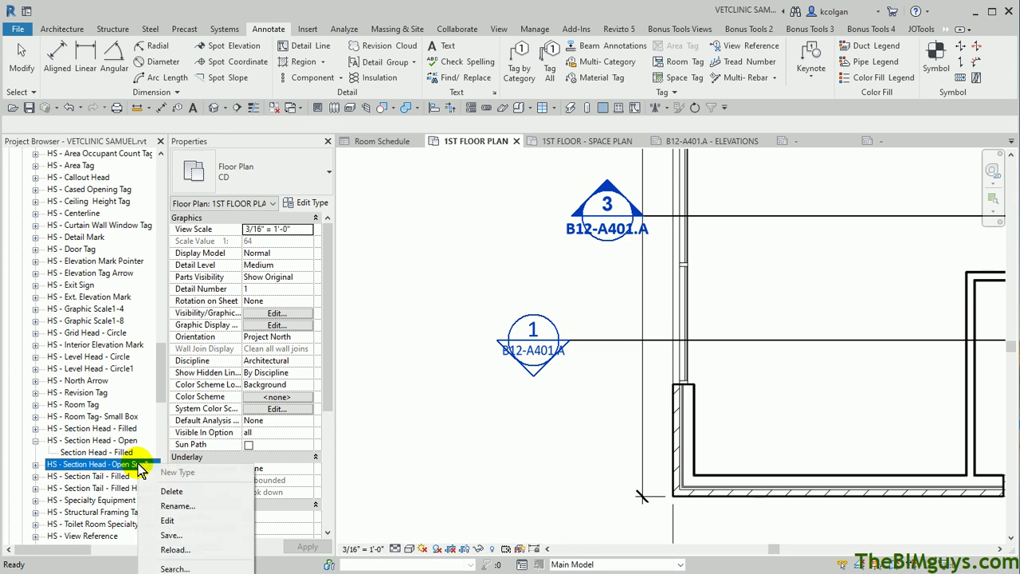
{"action": "left_click", "coordinate": [180, 520]}
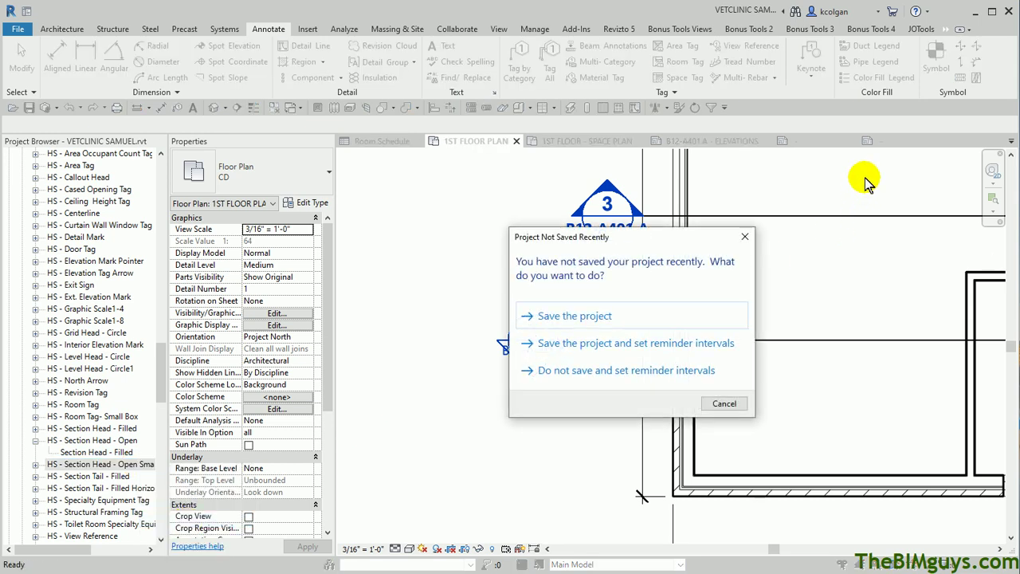
{"action": "left_click", "coordinate": [725, 405]}
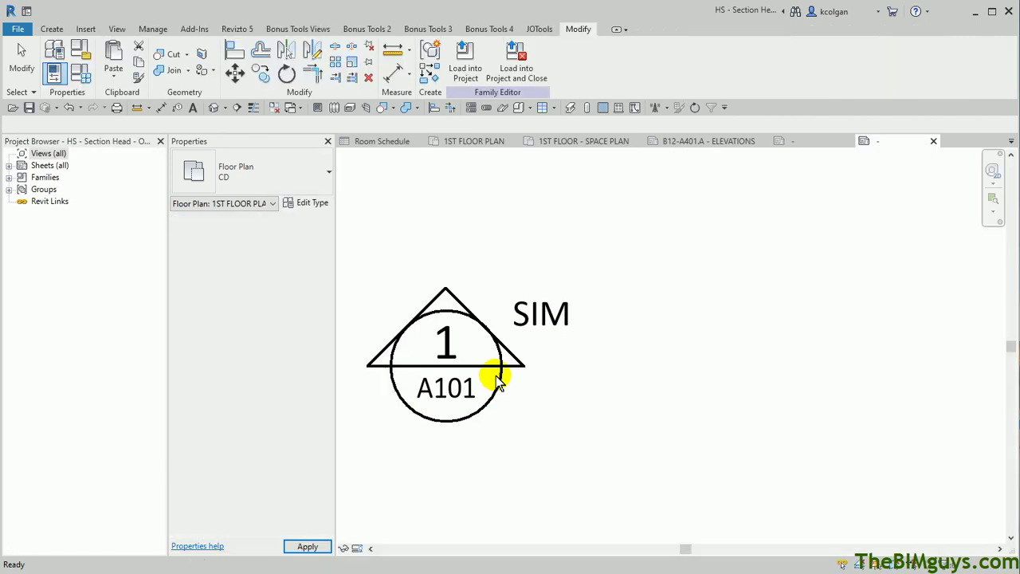
- Set the A101 label type's Background to Opaque and its Width Factor to 0.85
{"action": "left_click", "coordinate": [454, 389]}
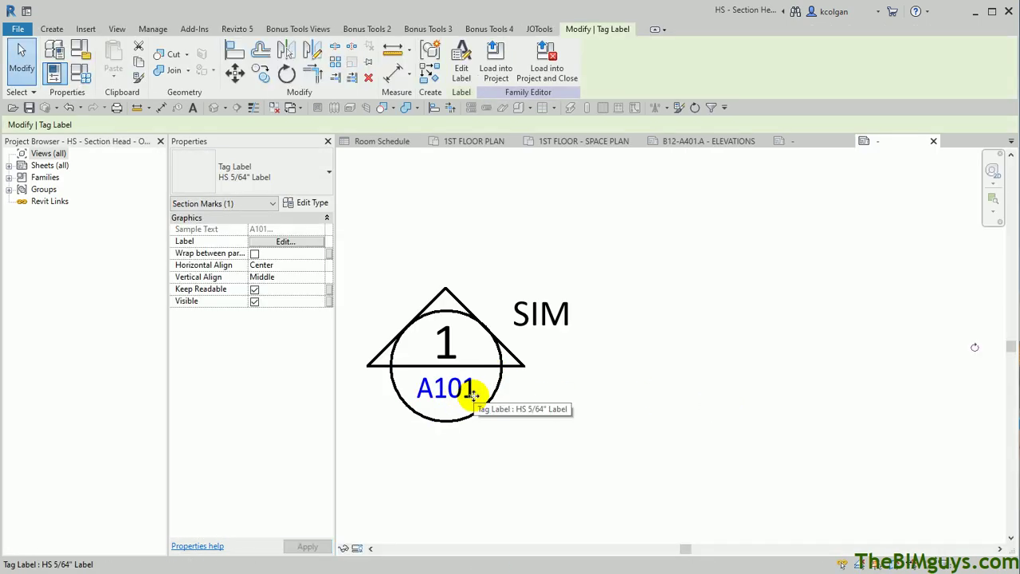
{"action": "left_click", "coordinate": [319, 204]}
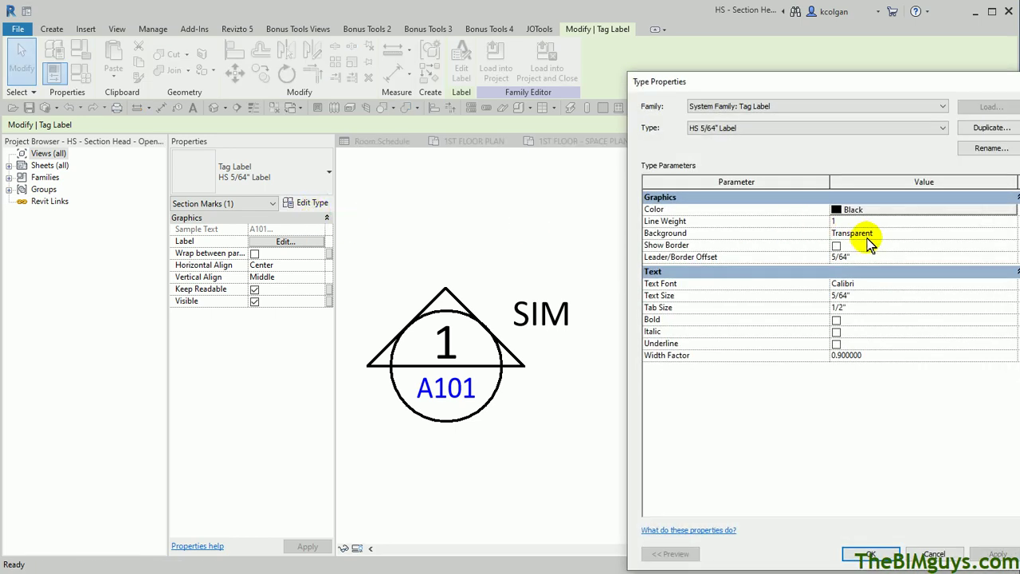
{"action": "left_click", "coordinate": [880, 235]}
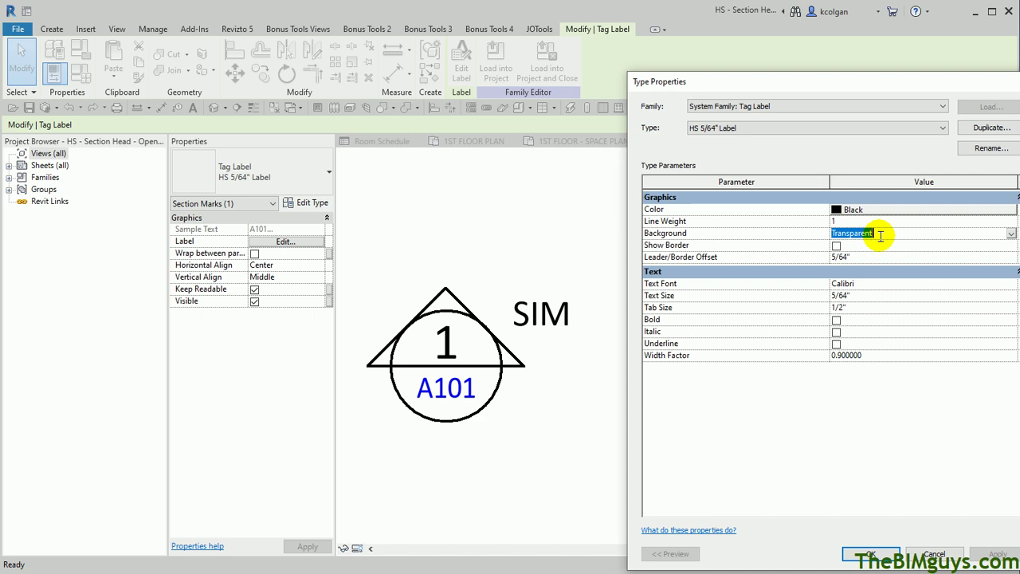
{"action": "left_click", "coordinate": [1010, 234]}
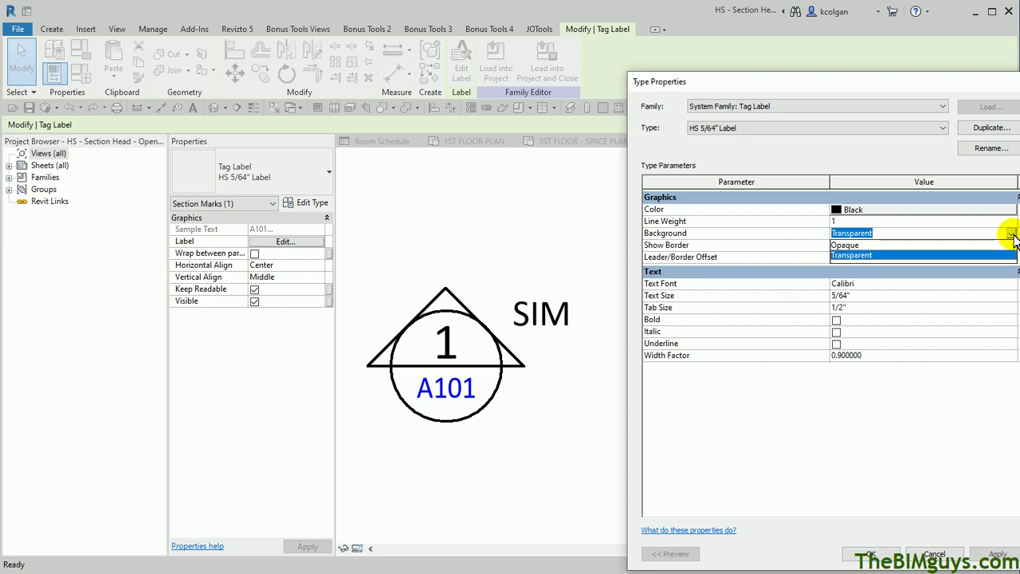
{"action": "left_click", "coordinate": [883, 246]}
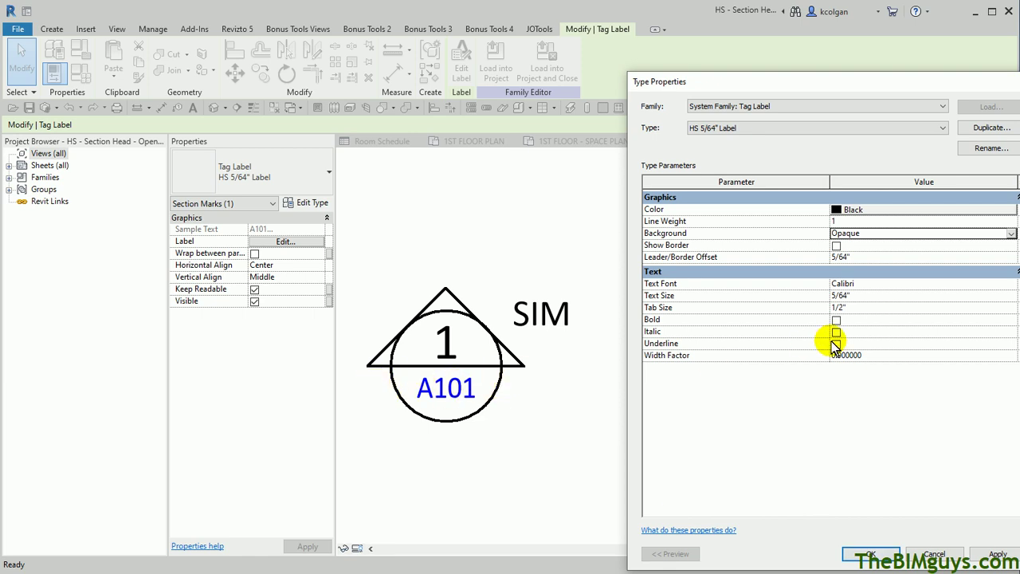
{"action": "left_click", "coordinate": [882, 355]}
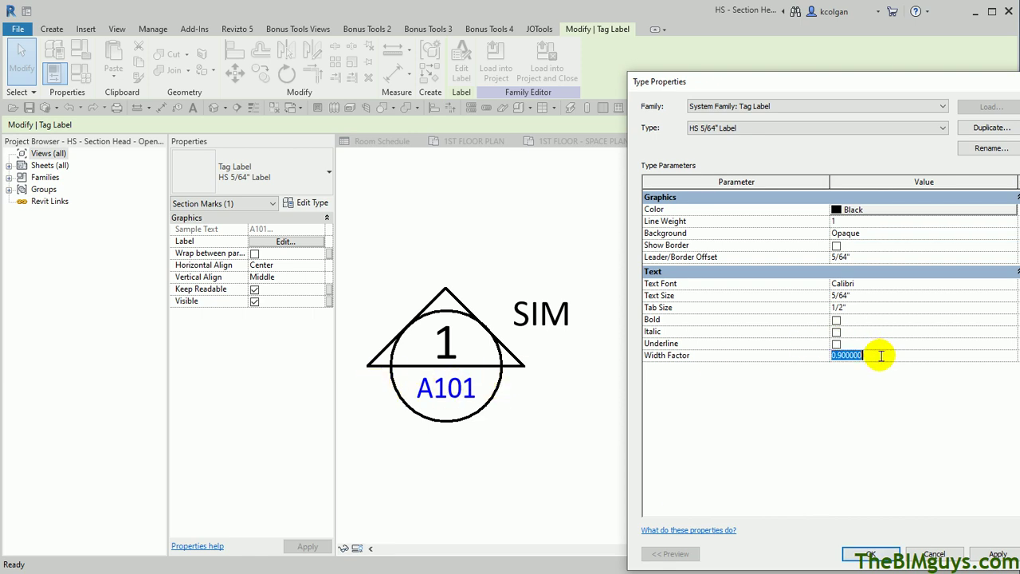
{"action": "type", "text": ".85"}
{"action": "left_click", "coordinate": [871, 553]}
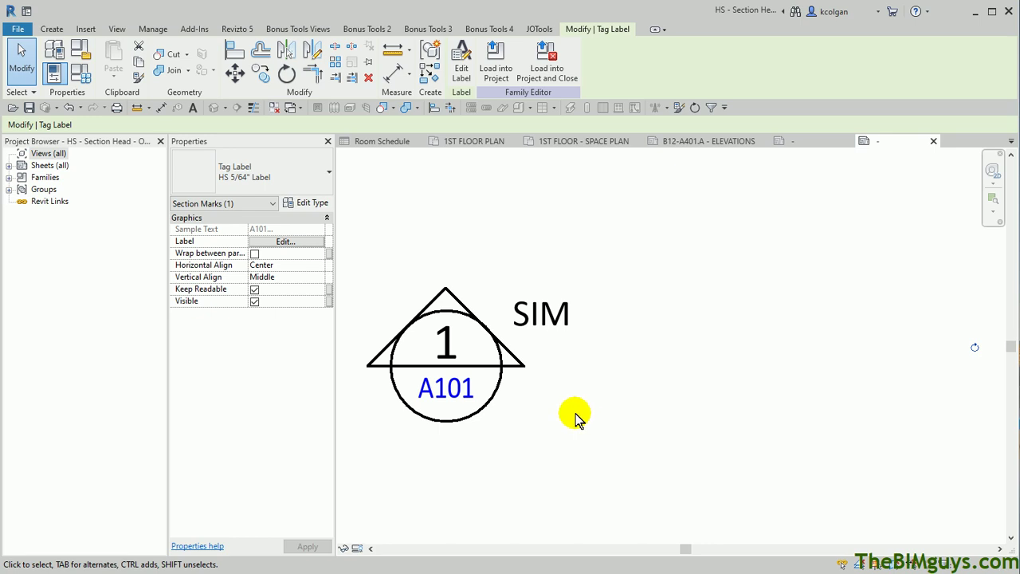
- Save the section head family and load it into the VETCLINIC project, overwriting the existing version
{"action": "left_click", "coordinate": [19, 32]}
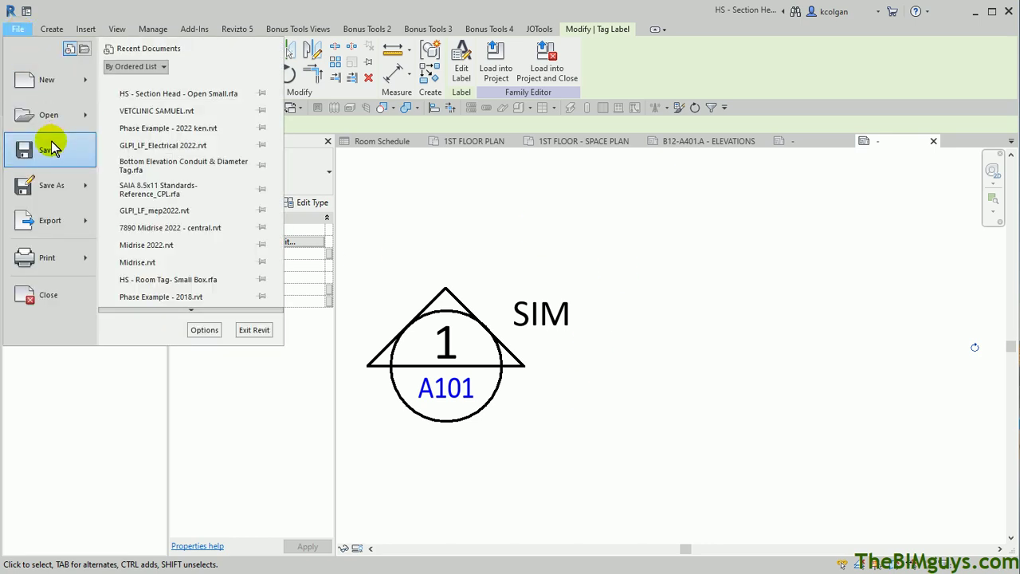
{"action": "left_click", "coordinate": [50, 149]}
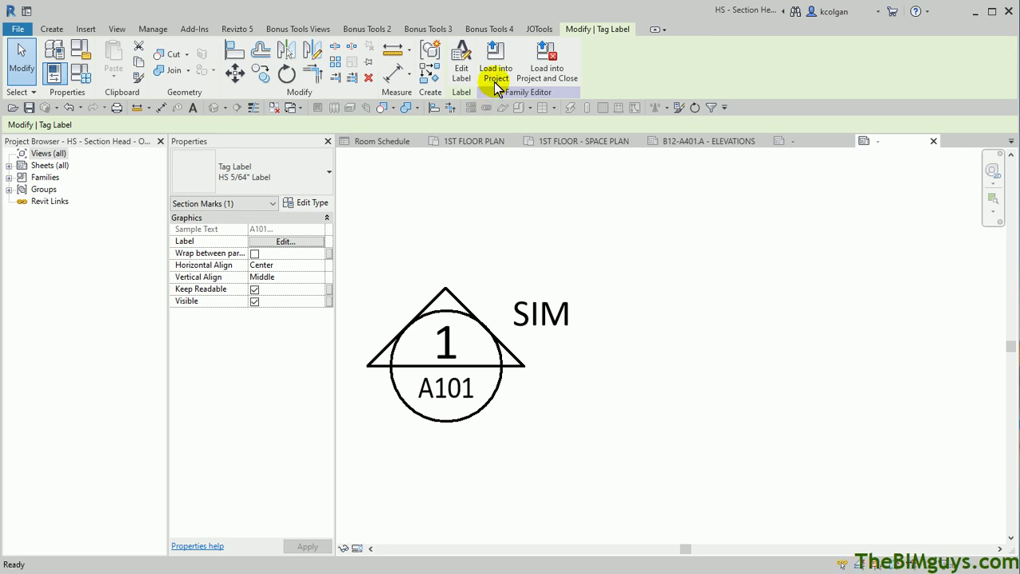
{"action": "key", "text": "Escape"}
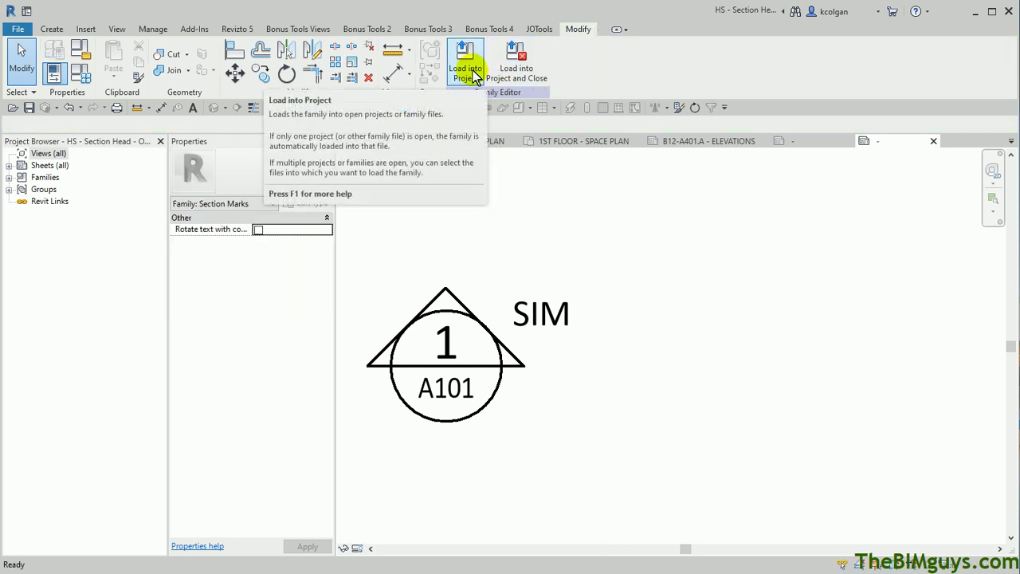
{"action": "left_click", "coordinate": [467, 64]}
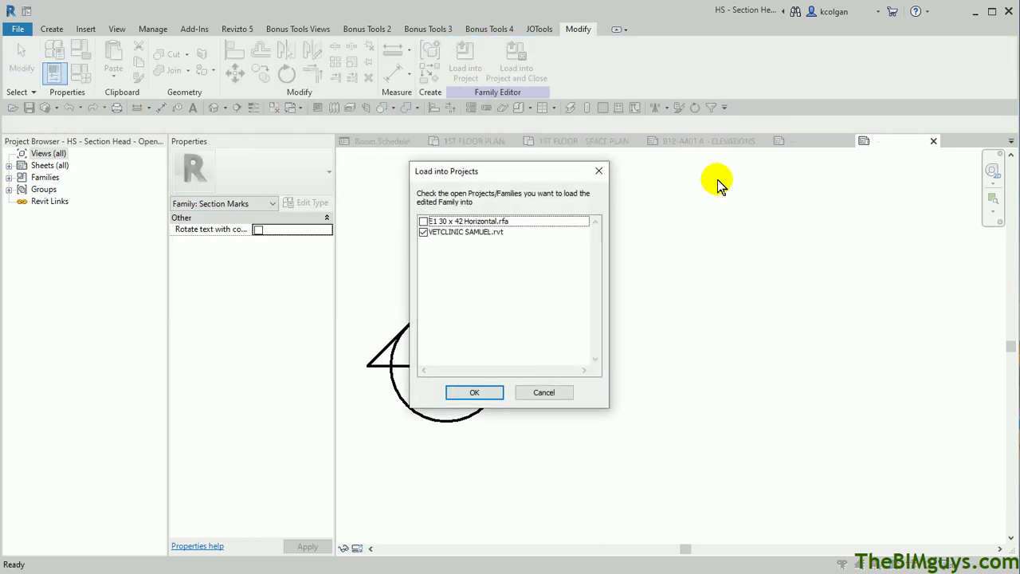
{"action": "left_click", "coordinate": [486, 395]}
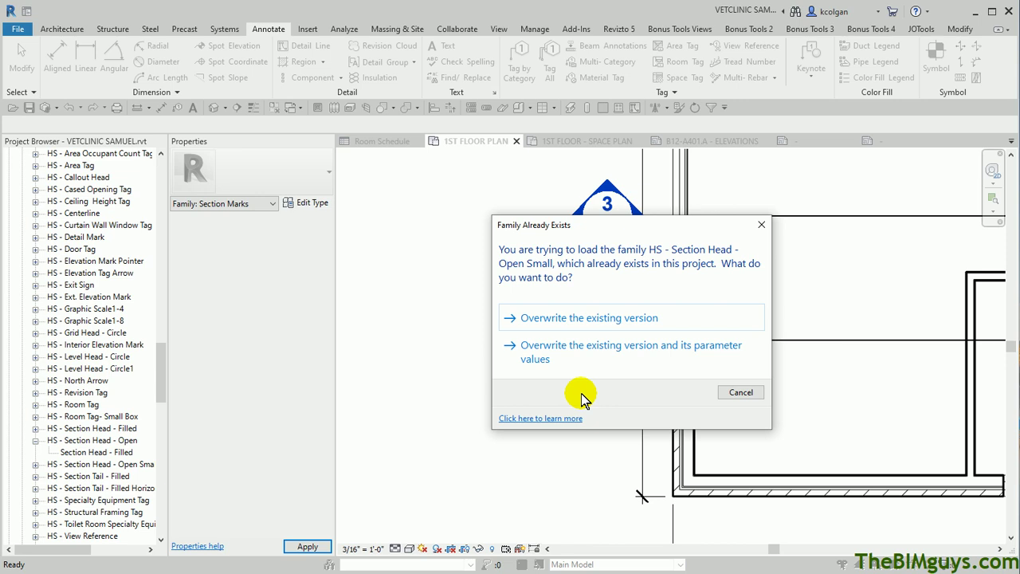
{"action": "left_click", "coordinate": [592, 317]}
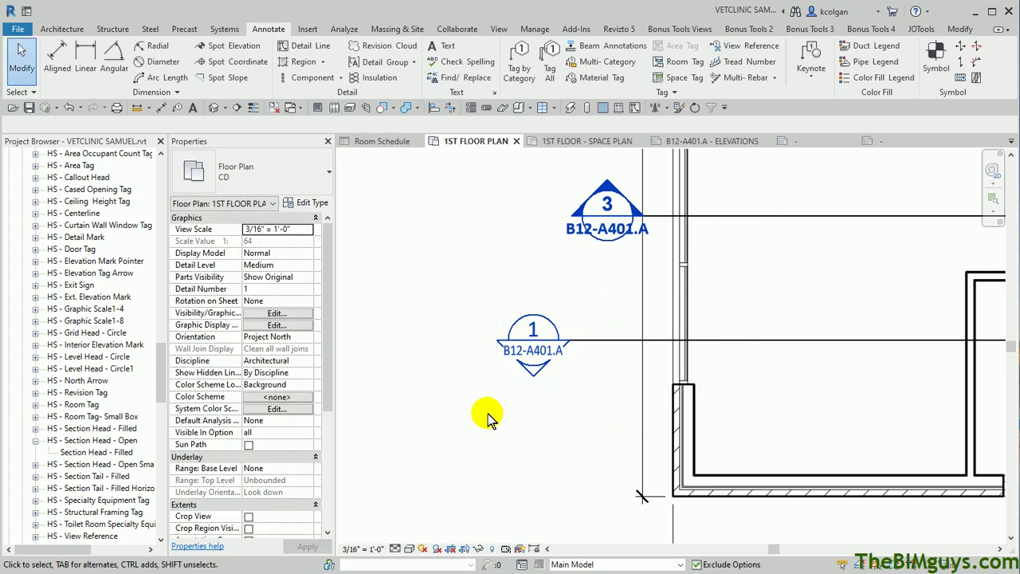
- Flip section 3 in the floor plan so its head points downward like section 1
{"action": "scroll", "coordinate": [495, 396], "scroll_direction": "up", "scroll_amount": 2}
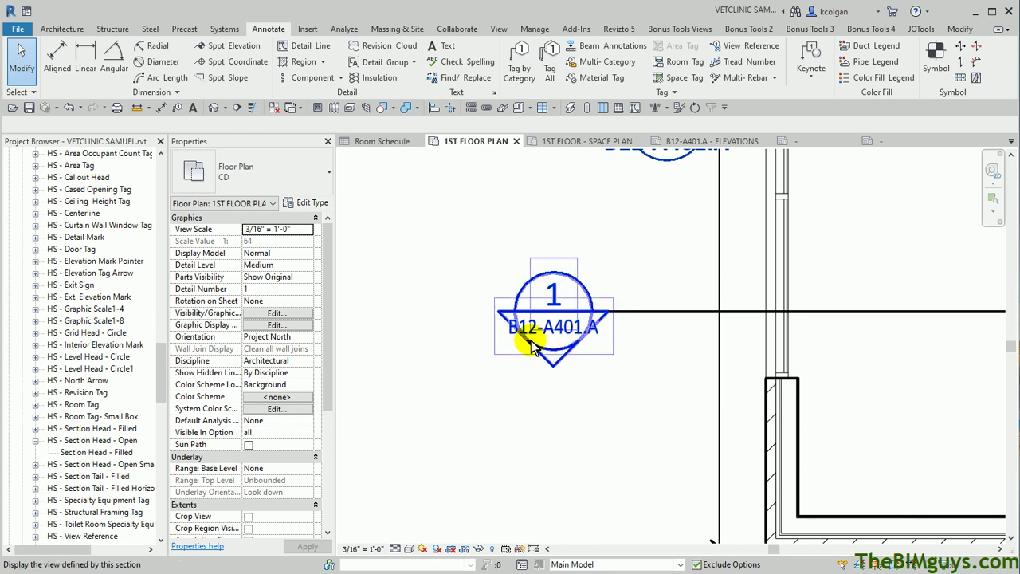
{"action": "scroll", "coordinate": [577, 455], "scroll_direction": "down", "scroll_amount": 1}
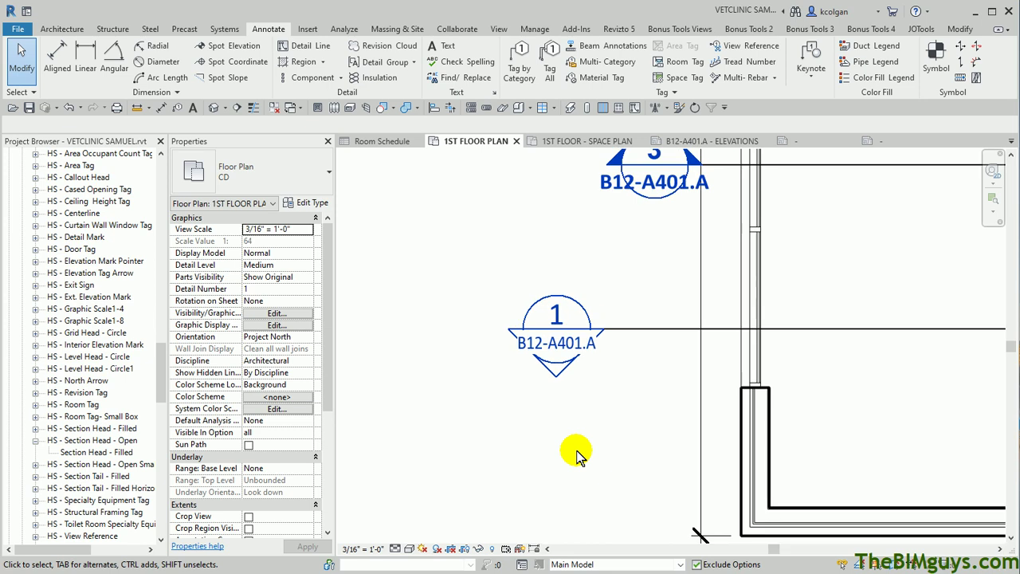
{"action": "scroll", "coordinate": [577, 454], "scroll_direction": "down", "scroll_amount": 1}
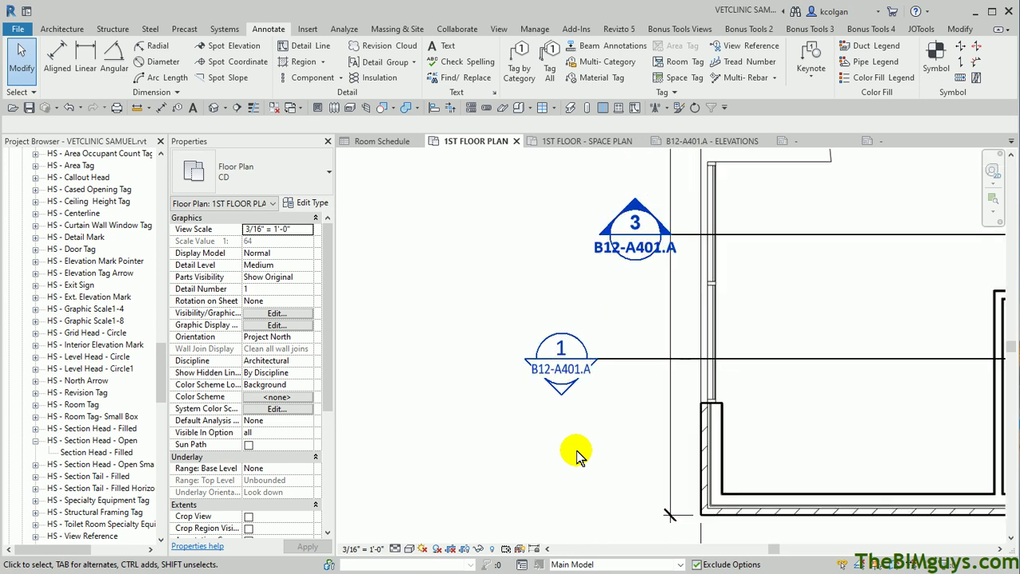
{"action": "left_click", "coordinate": [765, 240]}
{"action": "middle_click_drag", "start_coordinate": [753, 279], "coordinate": [713, 328]}
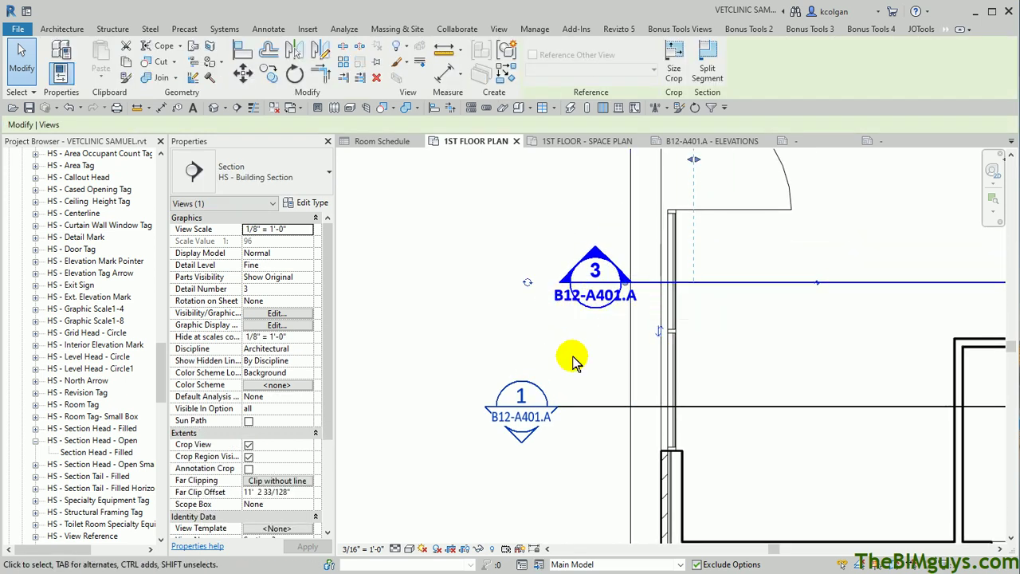
{"action": "left_click", "coordinate": [659, 330]}
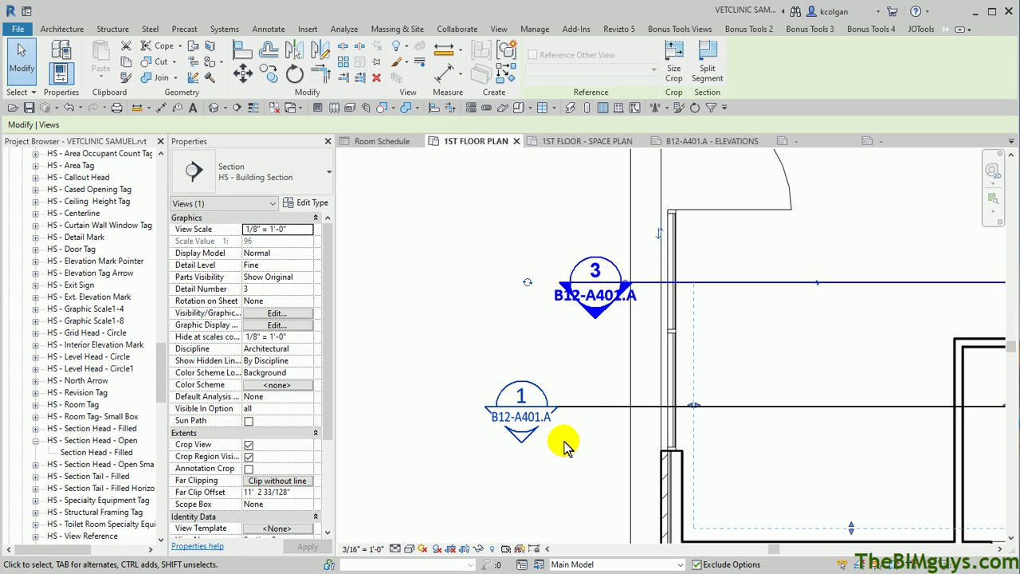
{"action": "left_click", "coordinate": [590, 444]}
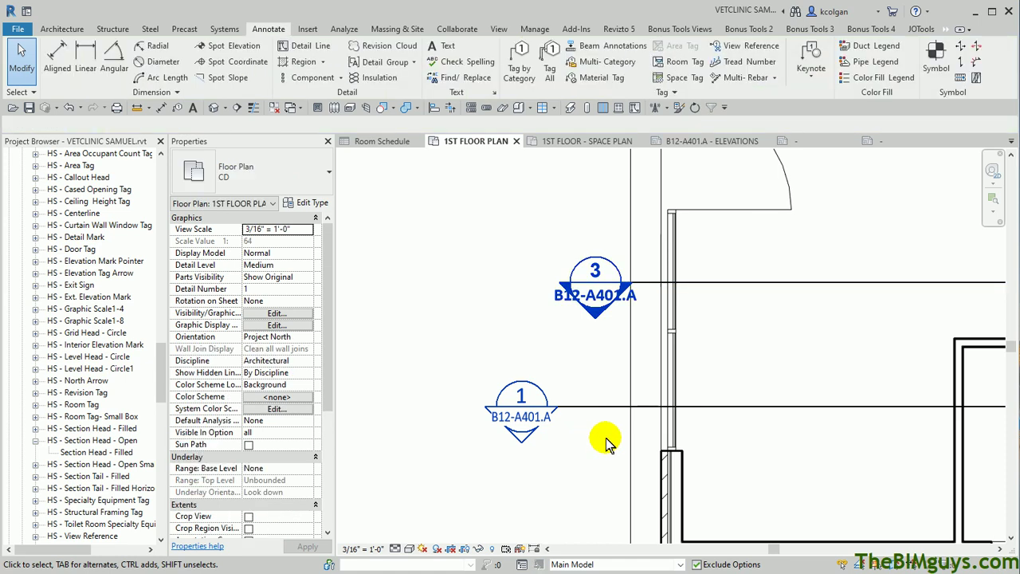